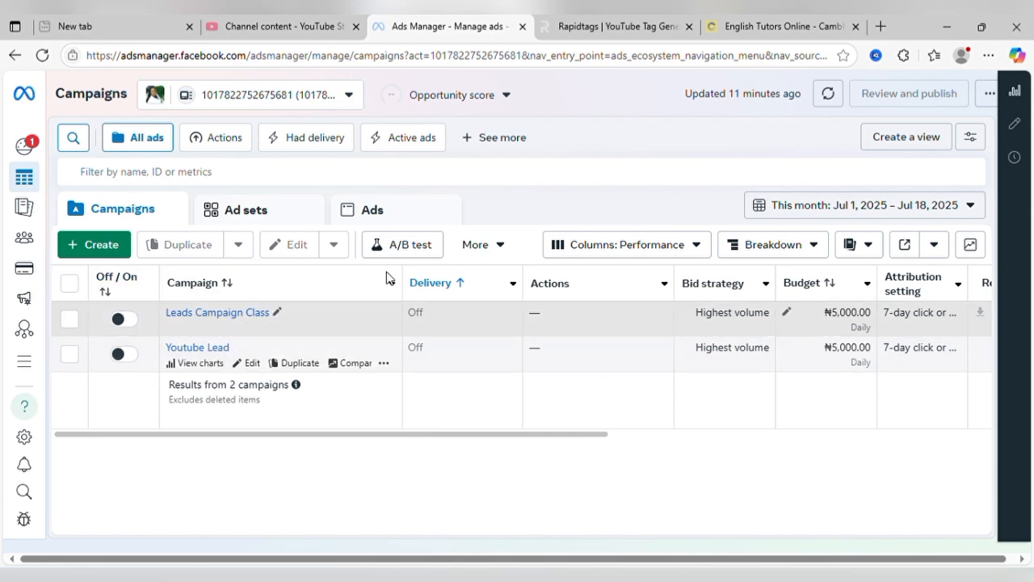
# Create a new campaign with the Leads objective, using the manual leads campaign setup
pyautogui.click(94, 246)
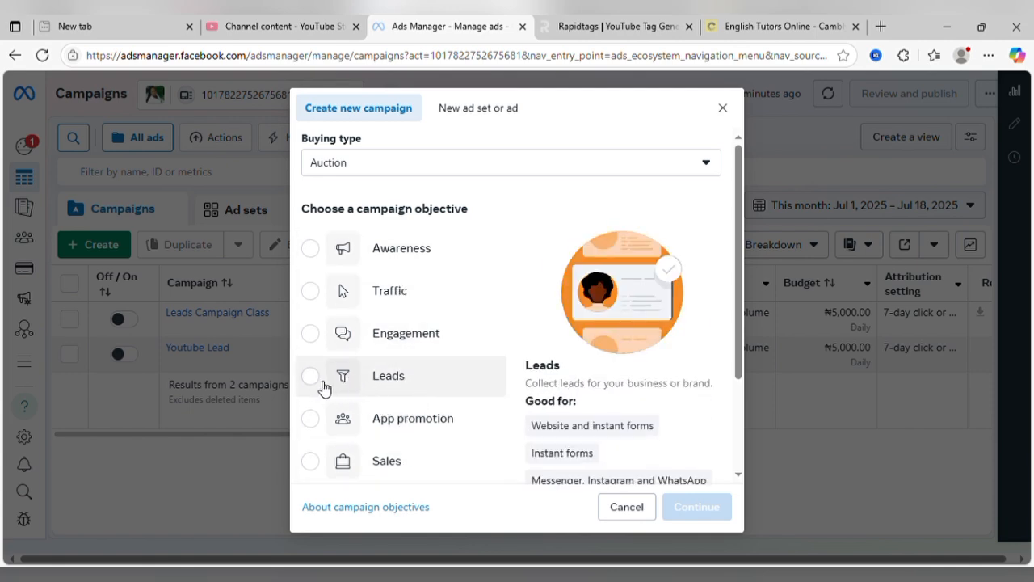
pyautogui.click(313, 380)
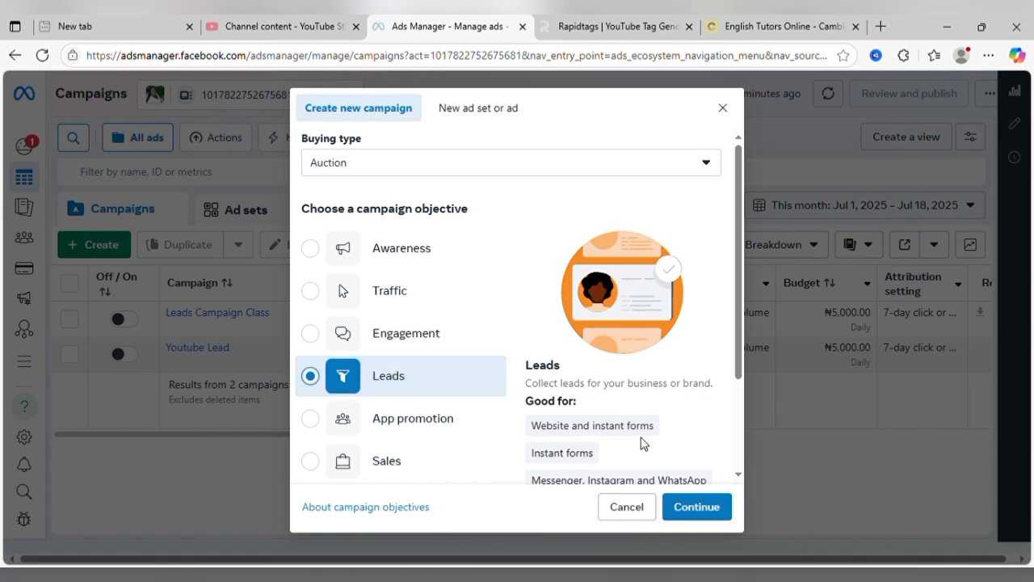
pyautogui.click(695, 507)
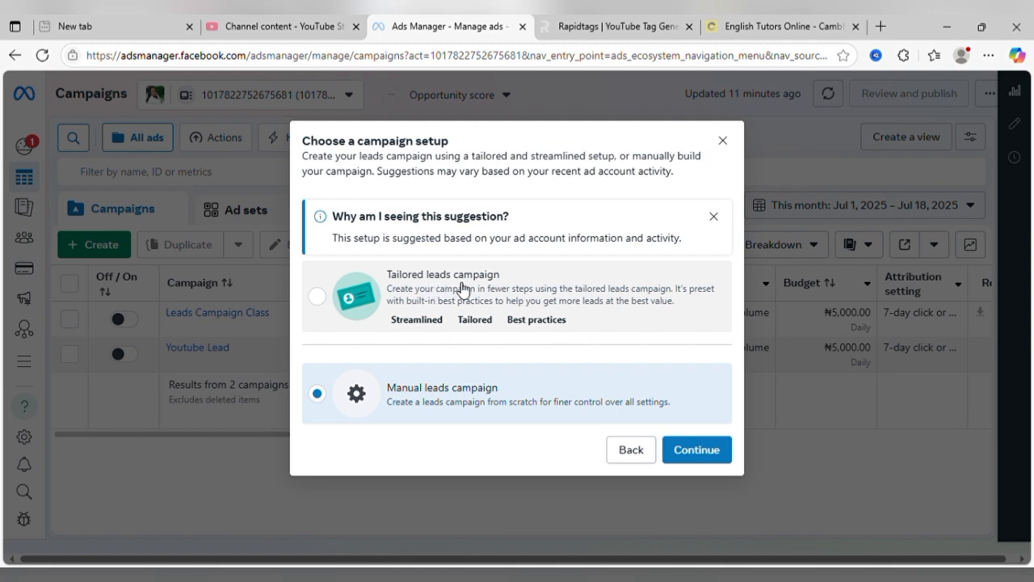
pyautogui.click(687, 450)
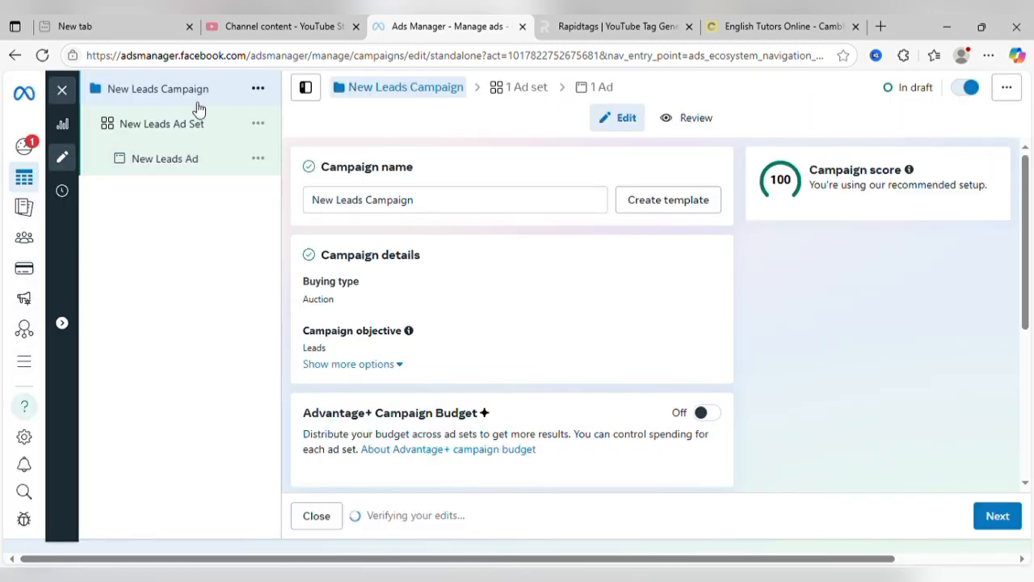
# Rename the new leads campaign as "lead"
pyautogui.click(396, 208)
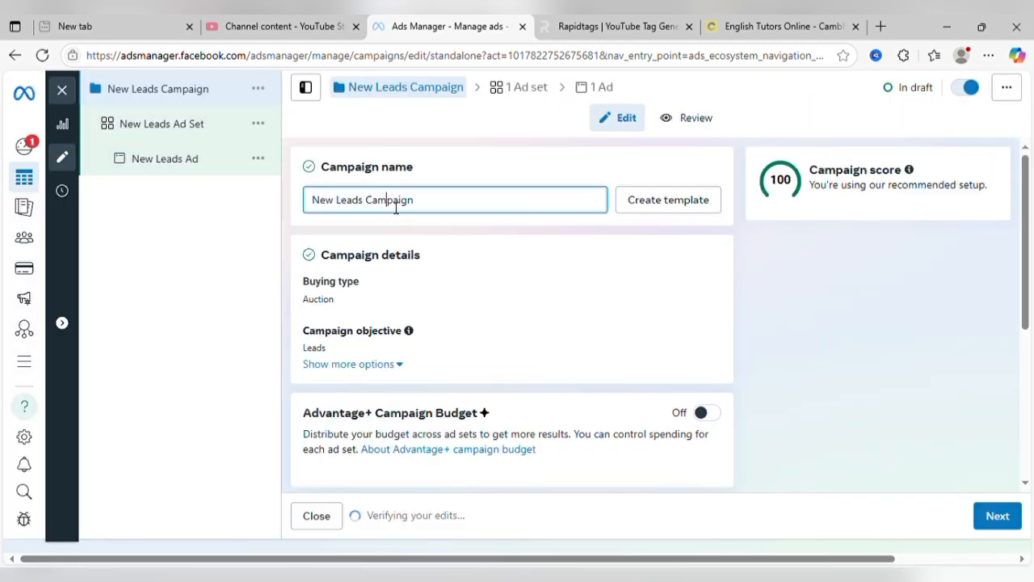
pyautogui.hotkey('ctrl', 'a')
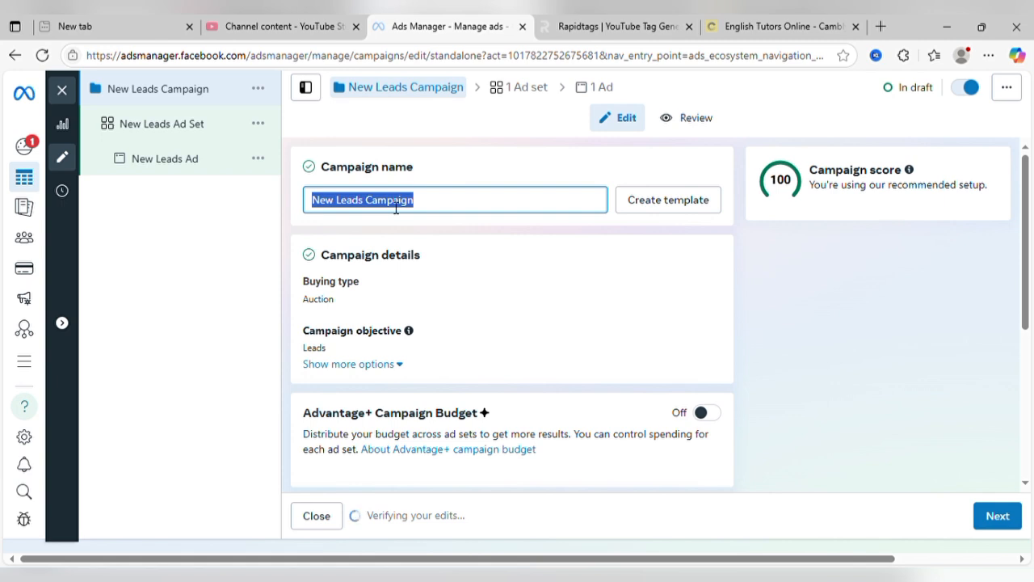
pyautogui.write('lead')
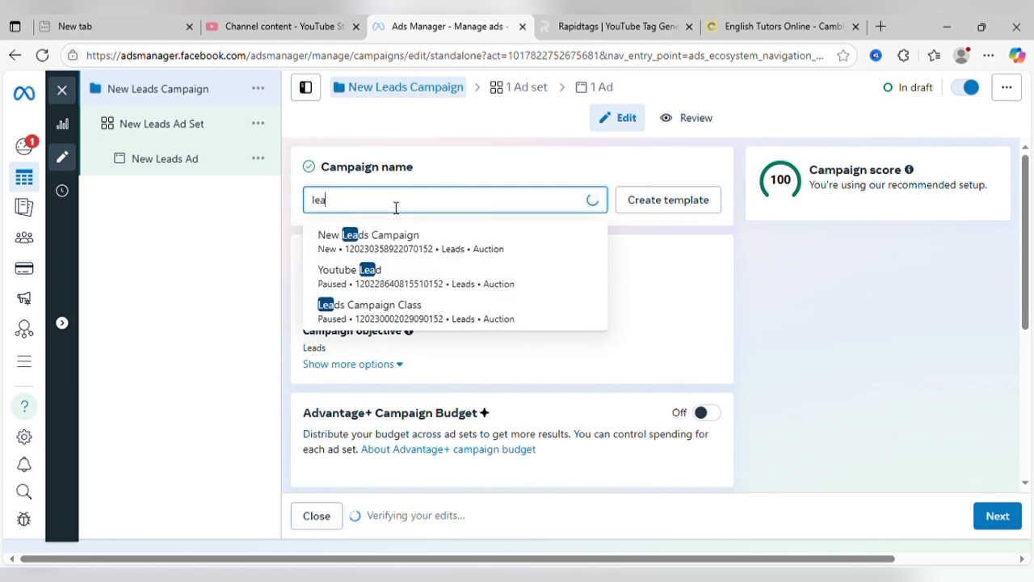
pyautogui.click(443, 153)
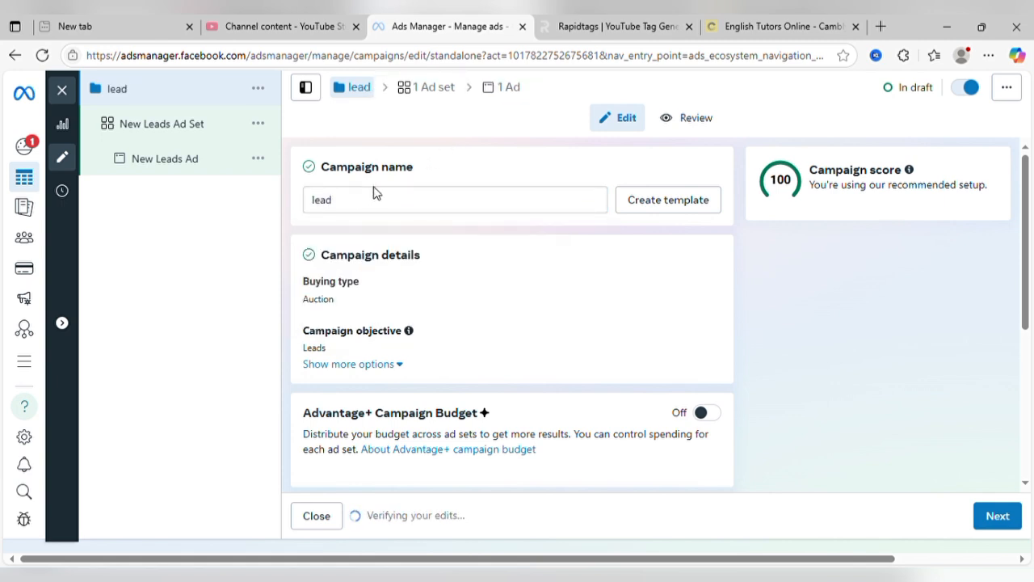
# Turn on Advantage+ Campaign Budget and set the daily budget to 7000 NGN
pyautogui.scroll(-1, 443, 336)
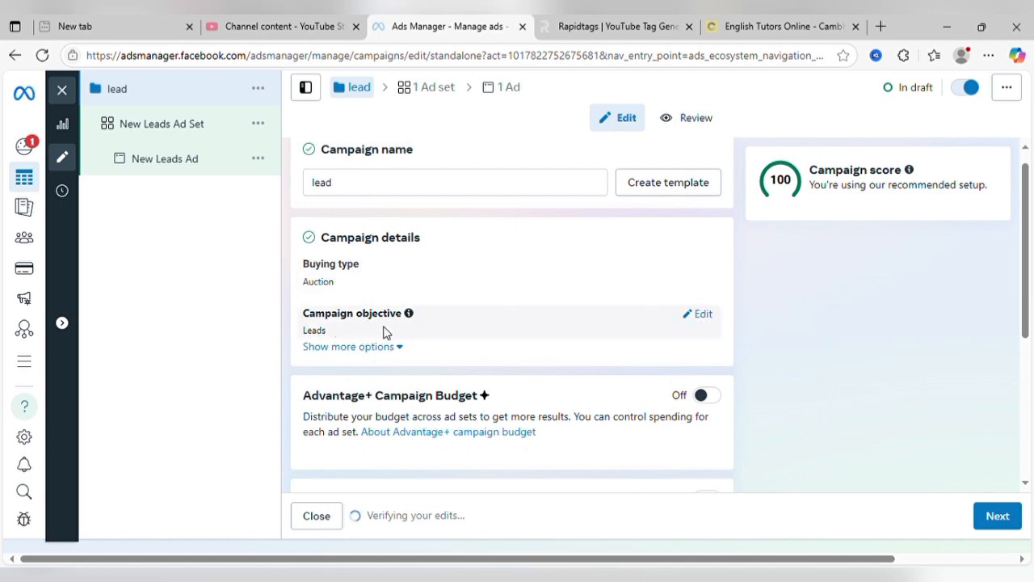
pyautogui.scroll(-3, 373, 323)
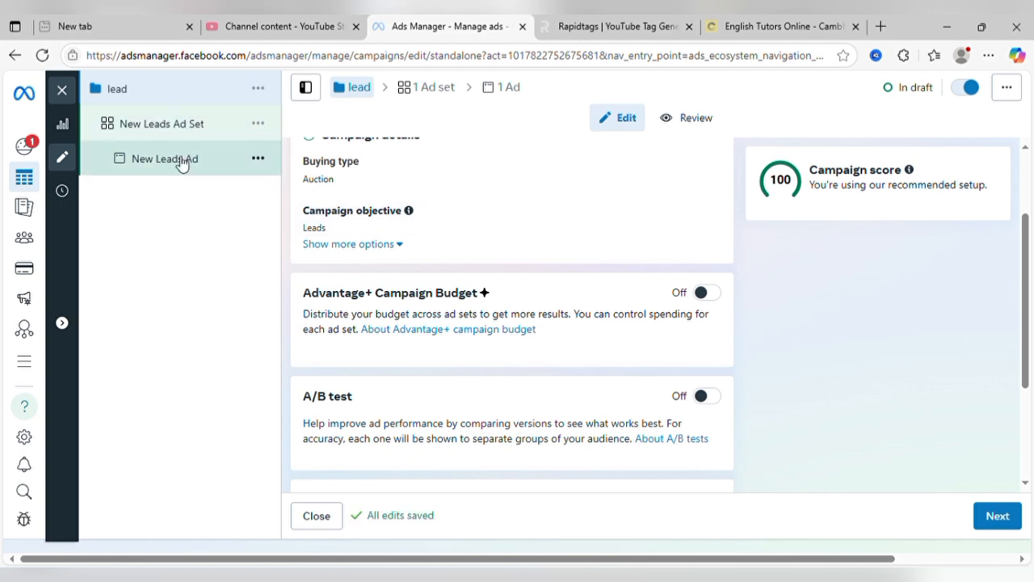
pyautogui.click(709, 294)
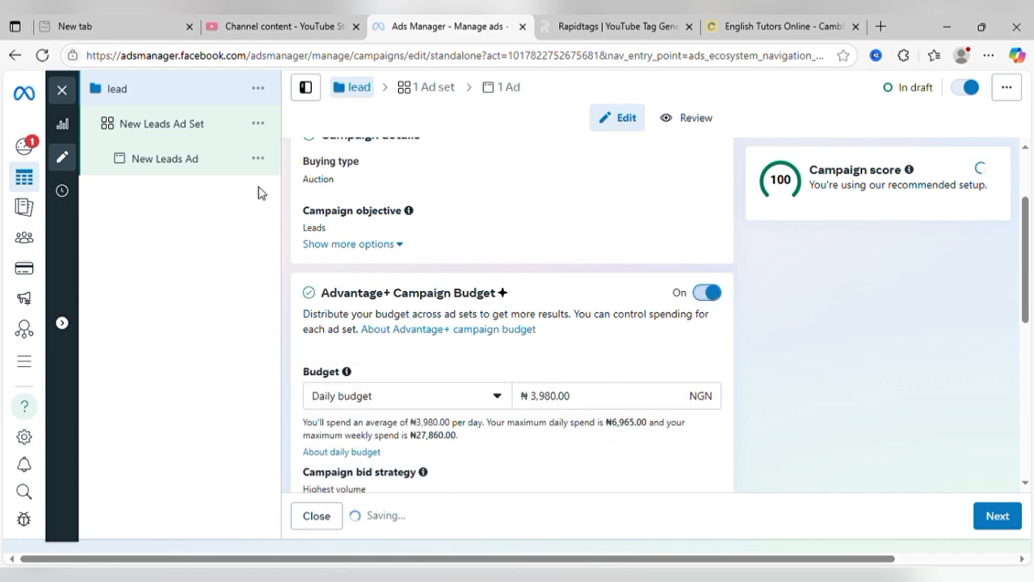
pyautogui.click(582, 401)
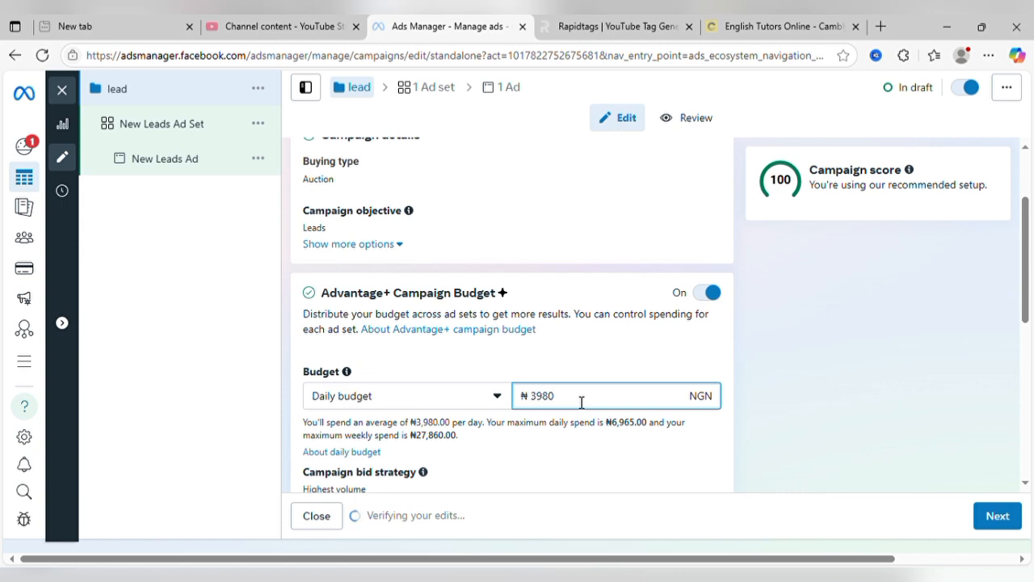
pyautogui.doubleClick(582, 402)
pyautogui.write('7000')
pyautogui.scroll(-10, 582, 402)
pyautogui.doubleClick(574, 407)
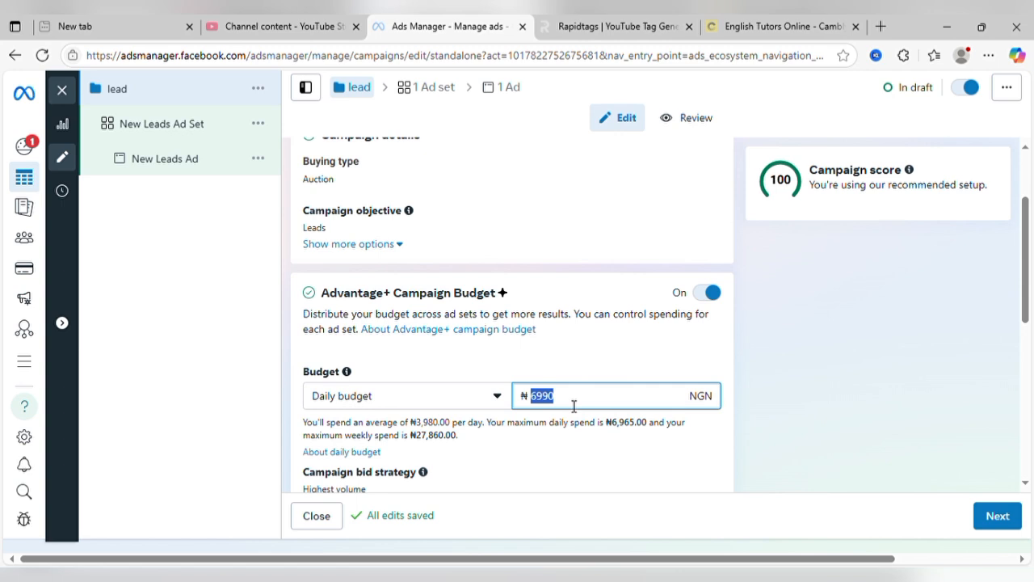
pyautogui.write('7000')
pyautogui.click(568, 372)
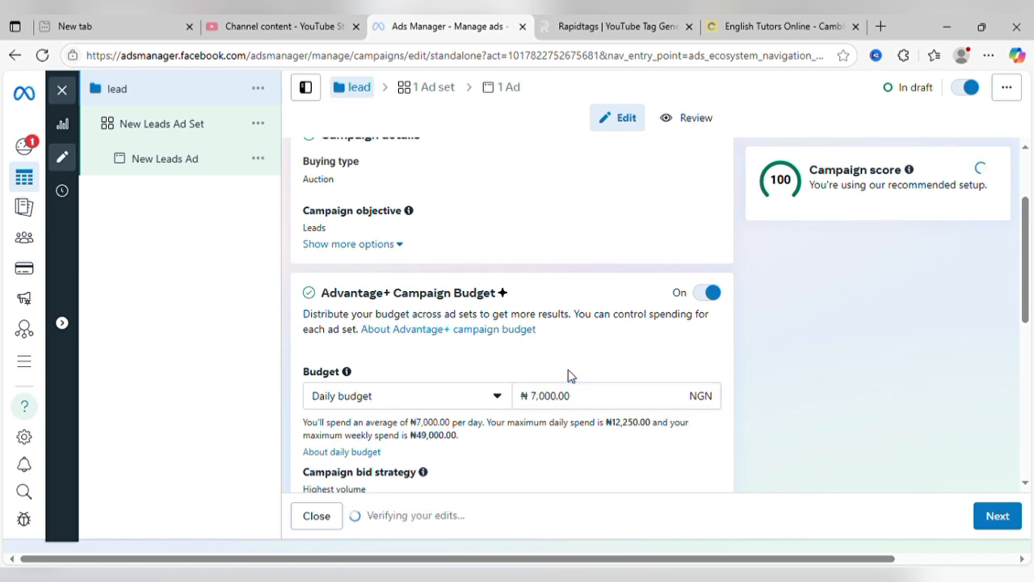
# Review the campaign's budget scheduling, A/B test and Special Ad Categories settings, and open the campaign bid strategy options
pyautogui.scroll(-2, 568, 375)
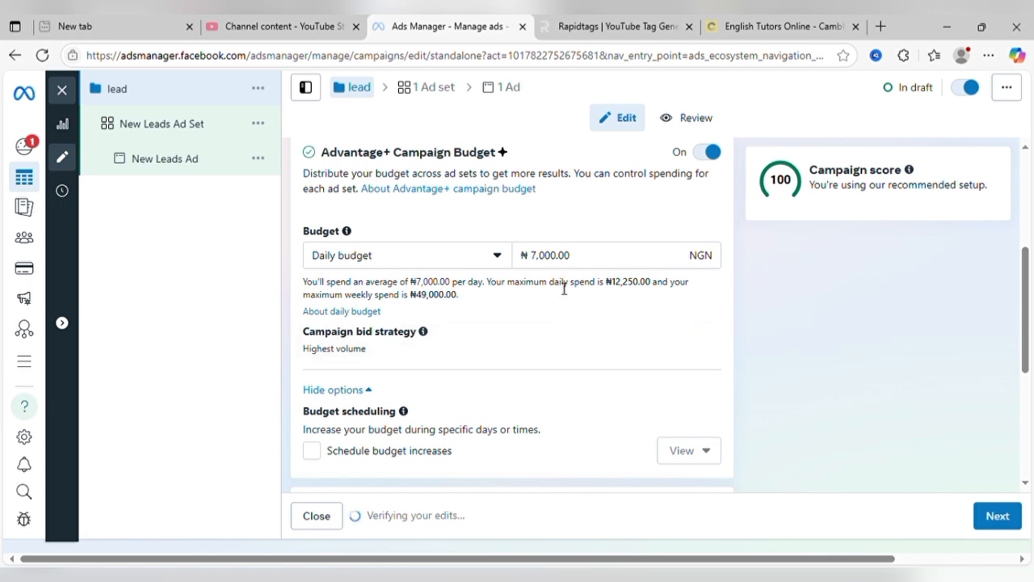
pyautogui.scroll(-1, 564, 289)
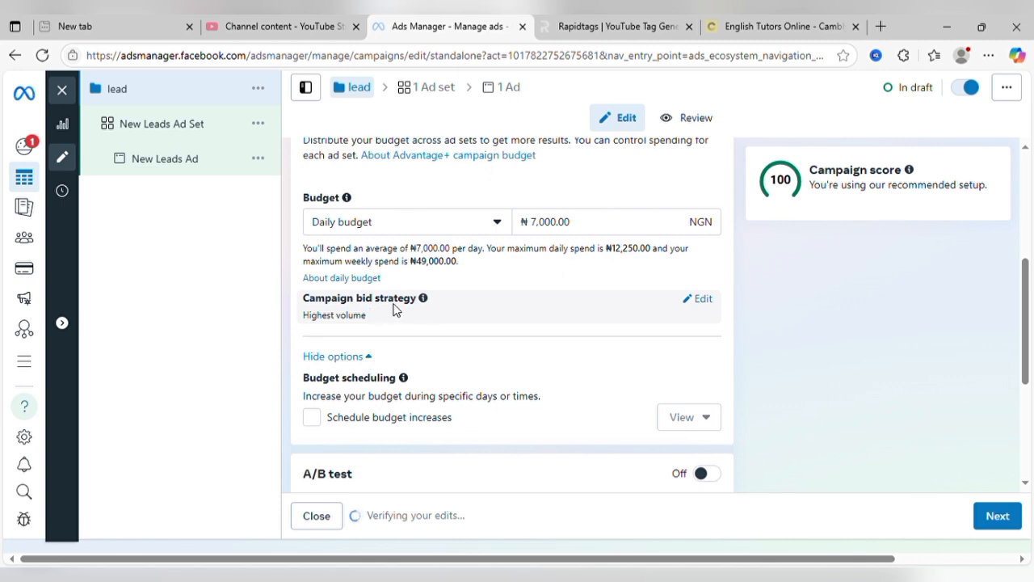
pyautogui.scroll(-1, 435, 311)
pyautogui.scroll(-4, 435, 306)
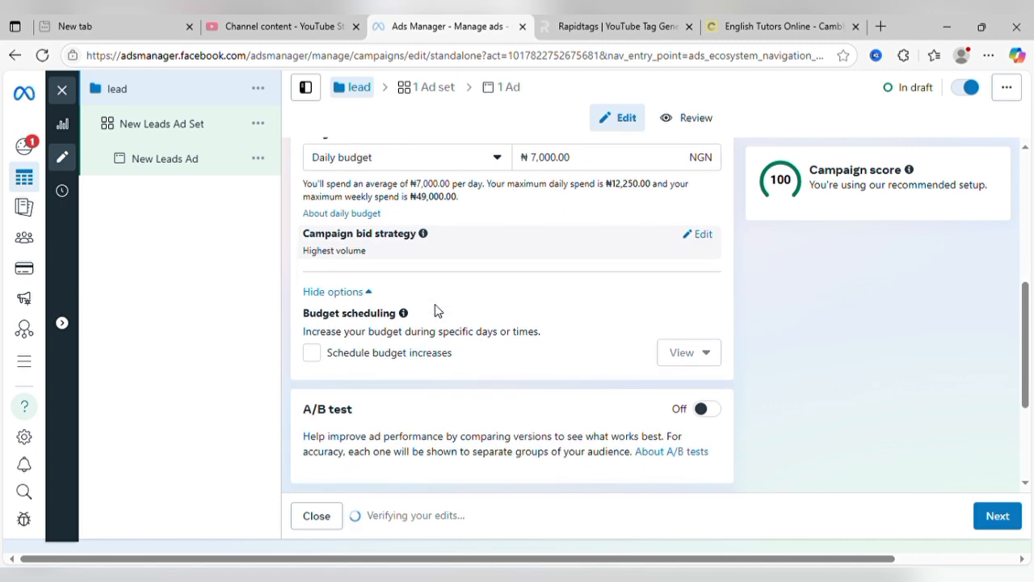
pyautogui.scroll(3, 435, 303)
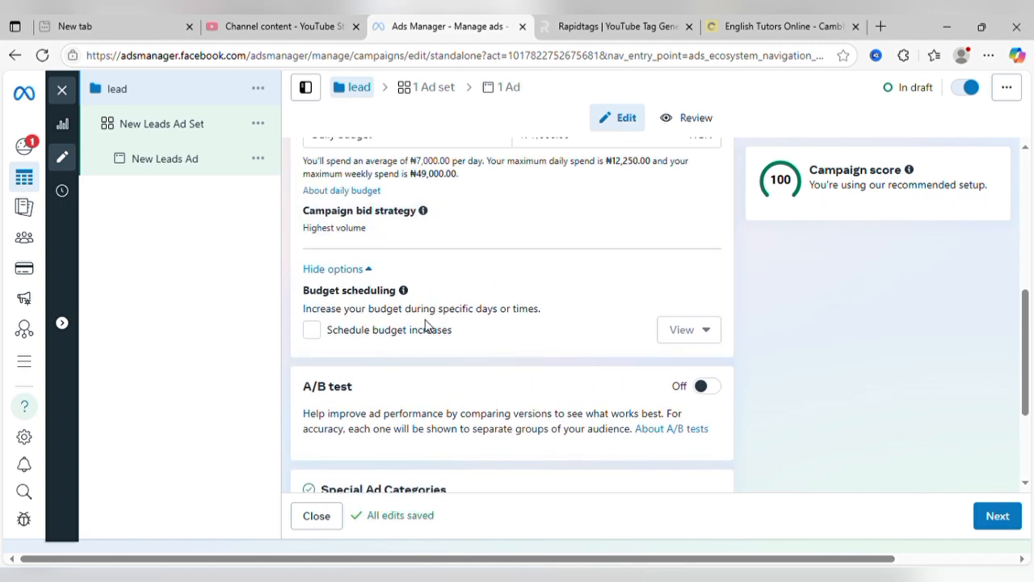
pyautogui.scroll(2, 430, 325)
pyautogui.scroll(-4, 432, 326)
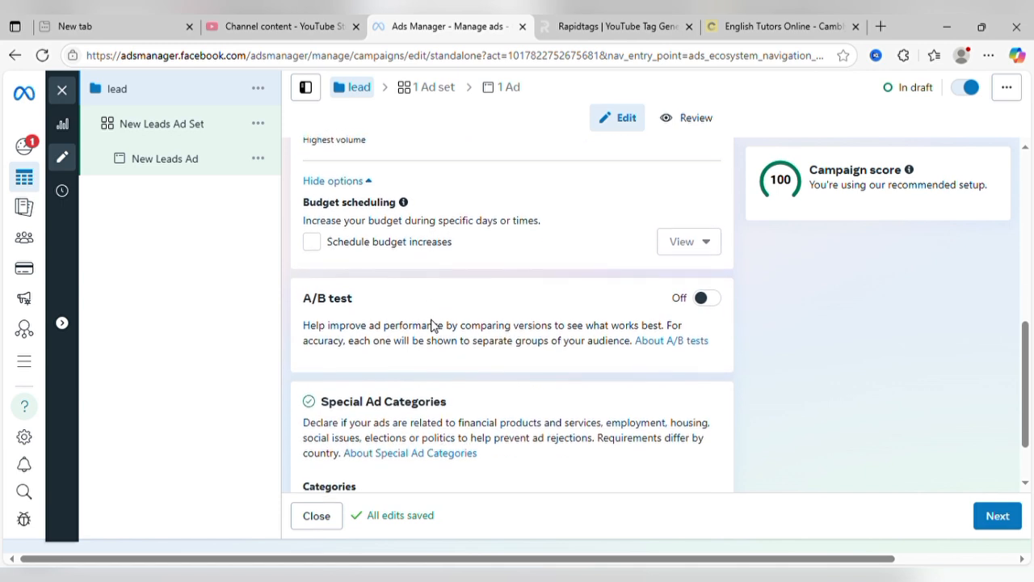
pyautogui.scroll(-1, 432, 326)
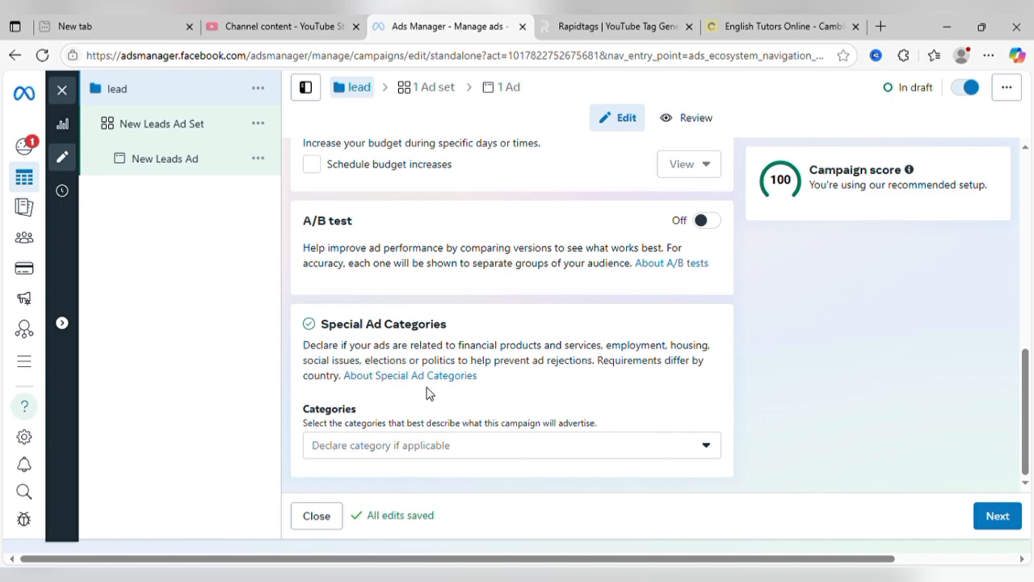
pyautogui.scroll(3, 428, 393)
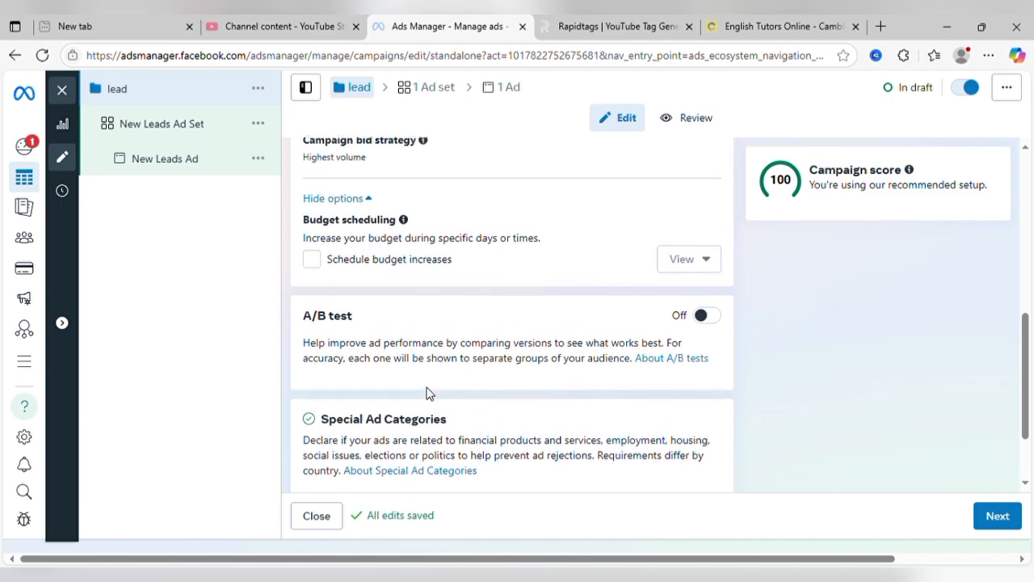
pyautogui.scroll(1, 430, 394)
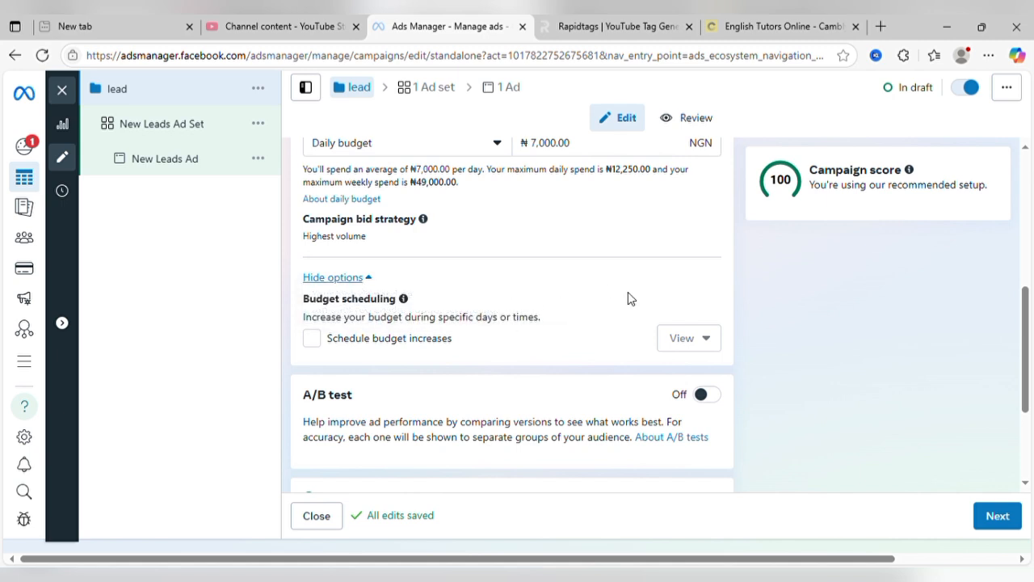
pyautogui.click(432, 229)
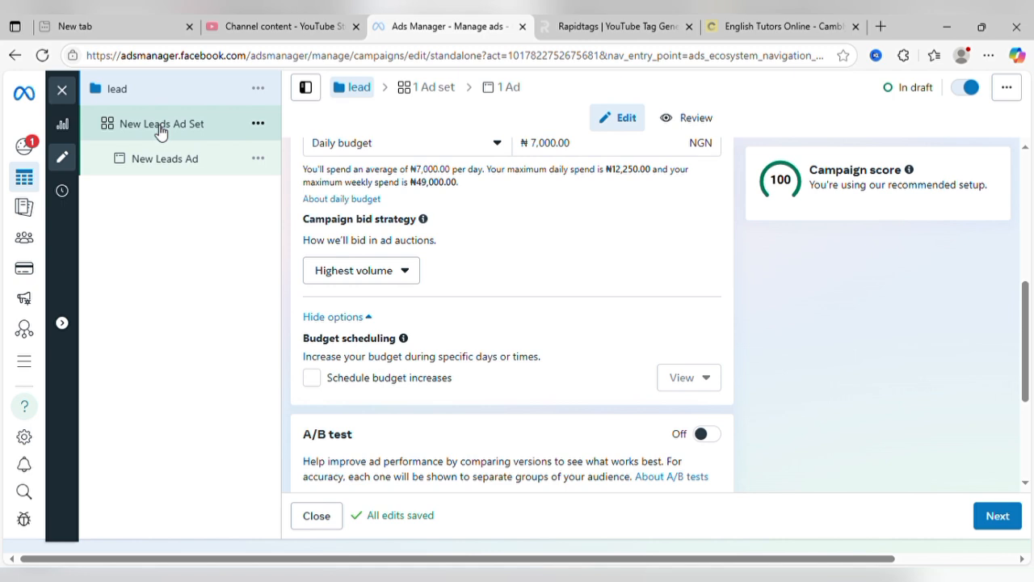
# Open the campaign's ad set and rename it as "Leads Ad Set"
pyautogui.click(162, 127)
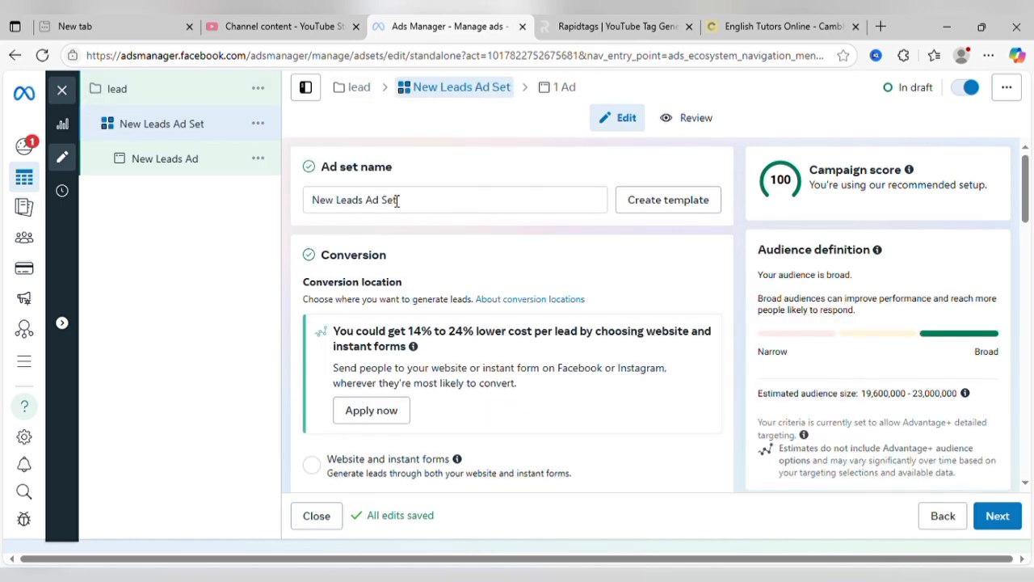
pyautogui.click(343, 209)
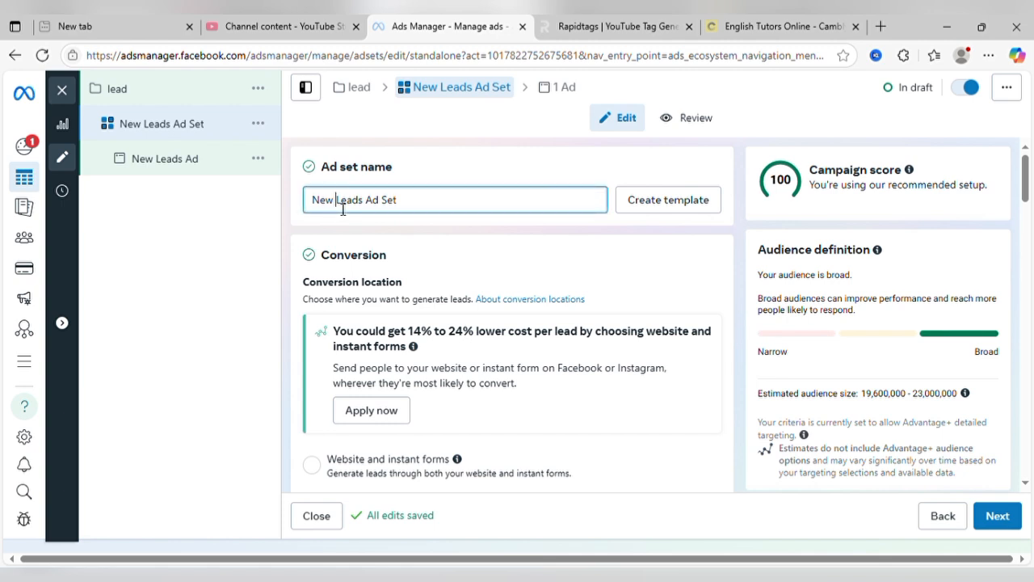
pyautogui.press('BackSpace')
pyautogui.press('BackSpace')
pyautogui.press('BackSpace')
pyautogui.press('BackSpace')
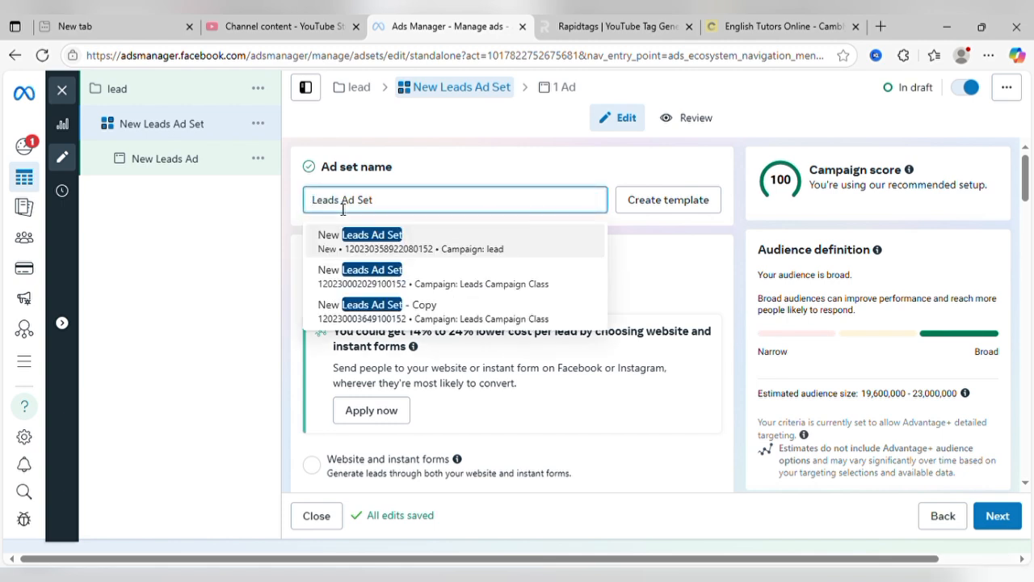
pyautogui.click(466, 164)
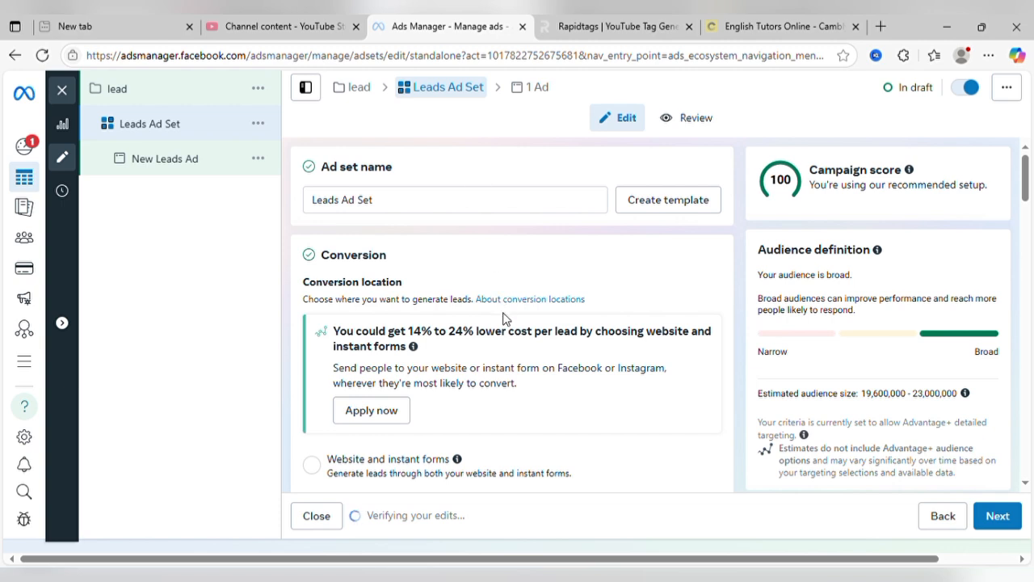
# Examine the ad set's conversion location options and the Facebook Pages available to promote
pyautogui.scroll(-1, 503, 319)
pyautogui.scroll(-2, 591, 319)
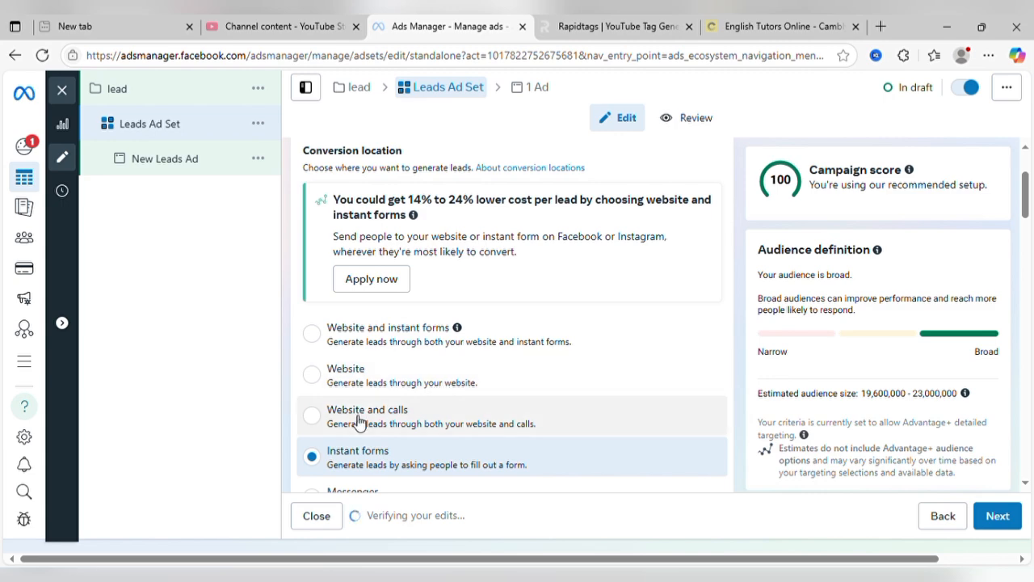
pyautogui.scroll(-1, 407, 427)
pyautogui.scroll(-2, 406, 429)
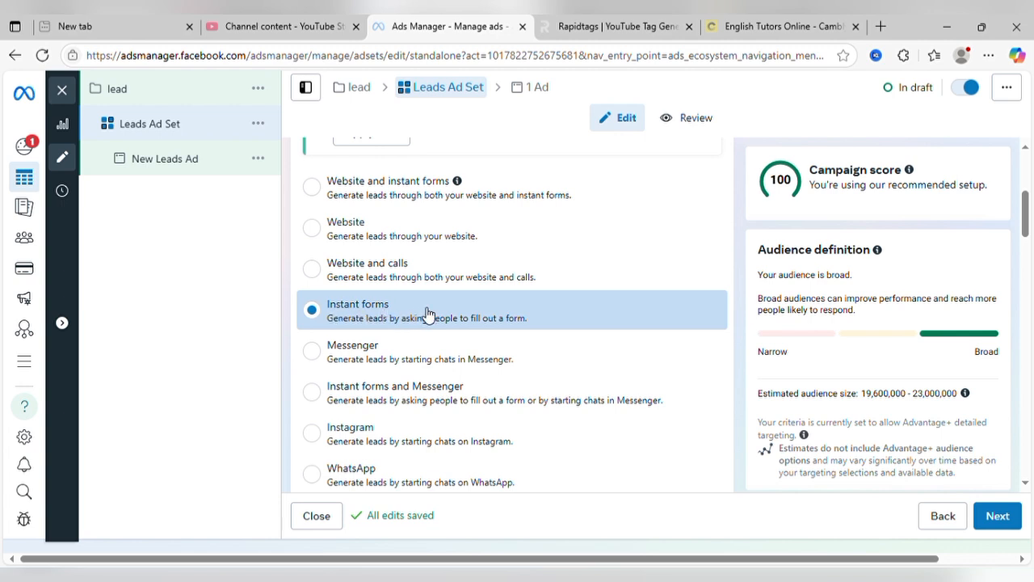
pyautogui.scroll(-3, 428, 313)
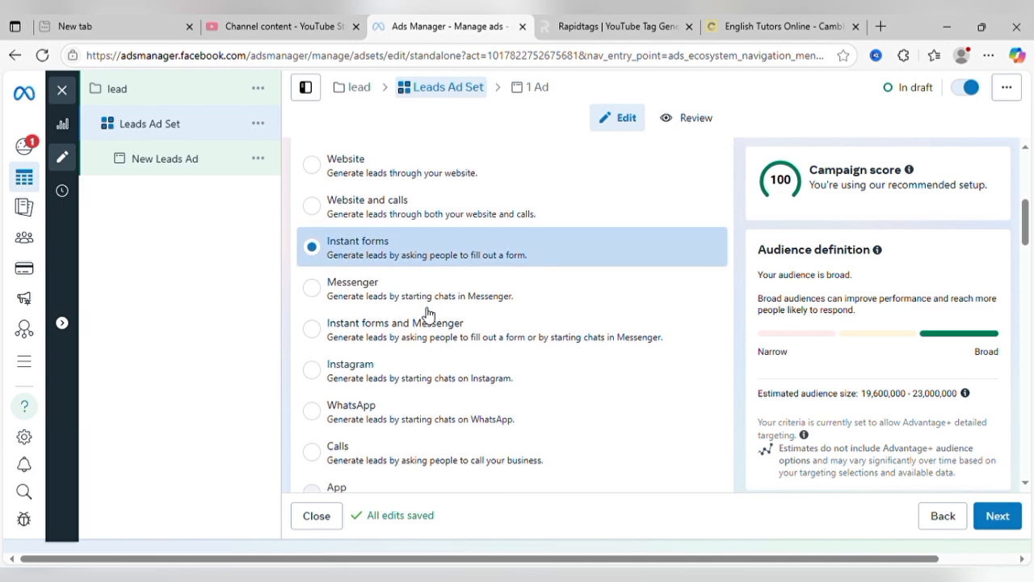
pyautogui.scroll(-3, 429, 314)
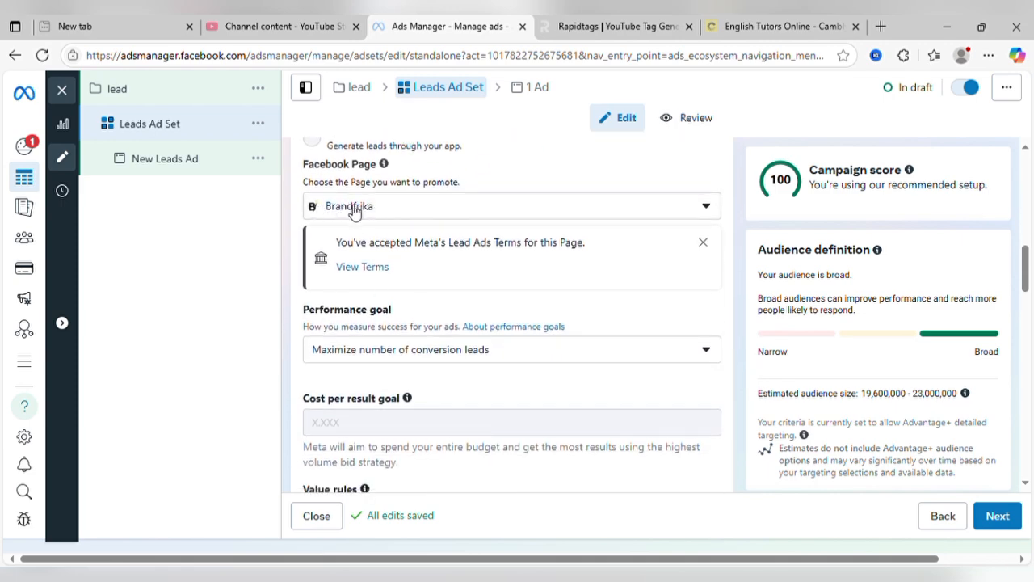
pyautogui.click(444, 209)
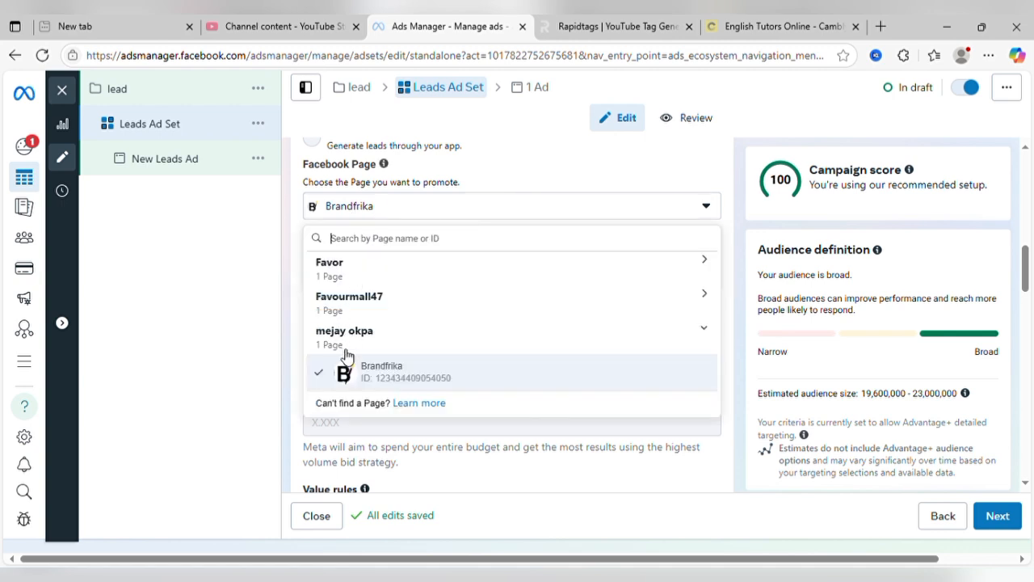
pyautogui.click(525, 175)
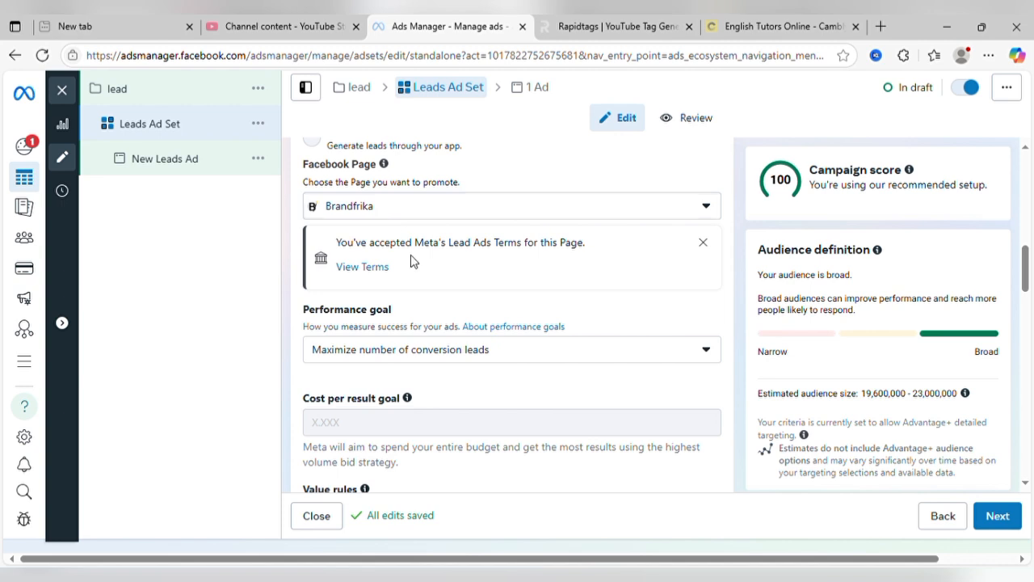
# Set the ad set's performance goal to Maximize number of leads
pyautogui.scroll(-1, 410, 261)
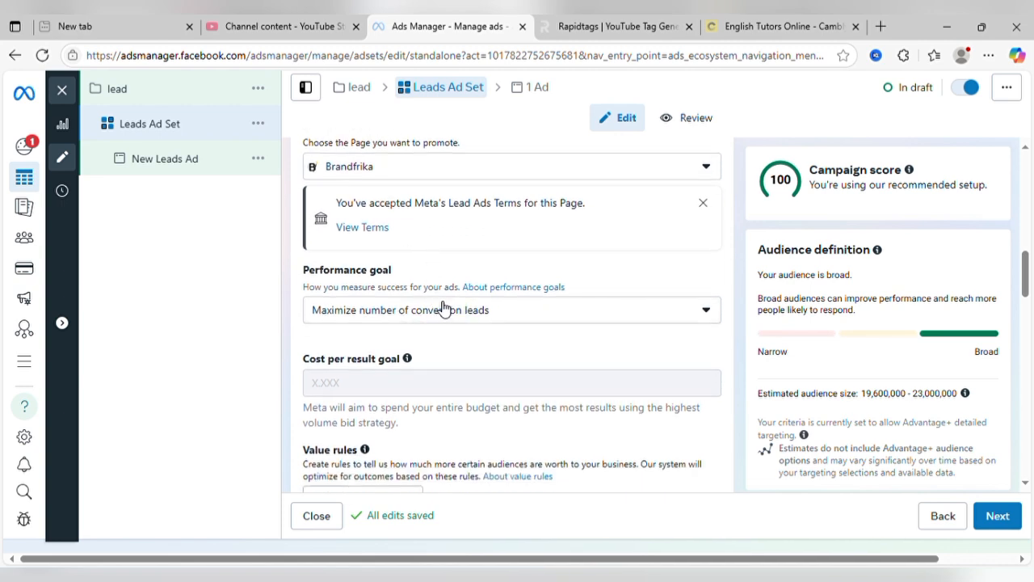
pyautogui.click(373, 318)
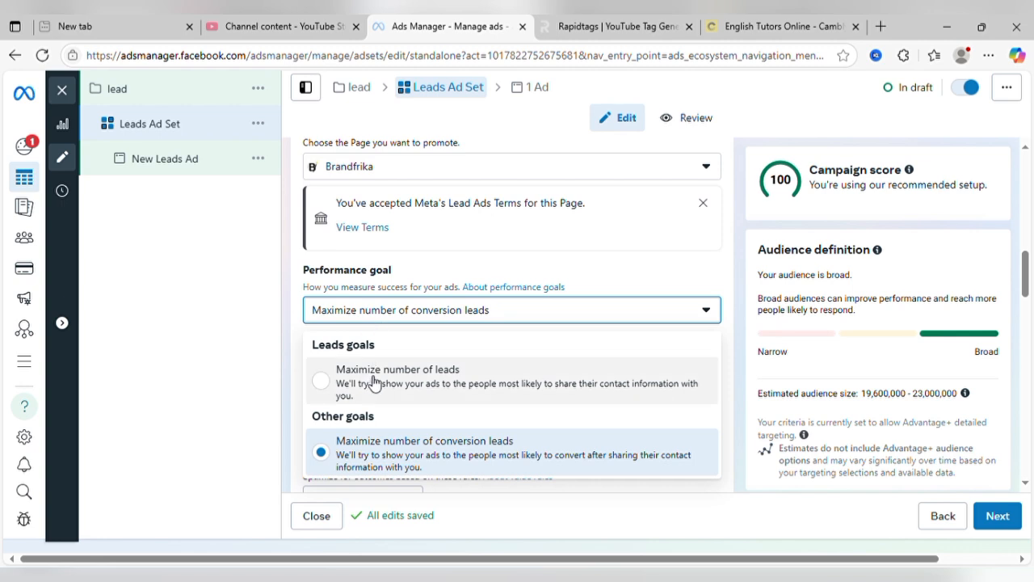
pyautogui.click(439, 379)
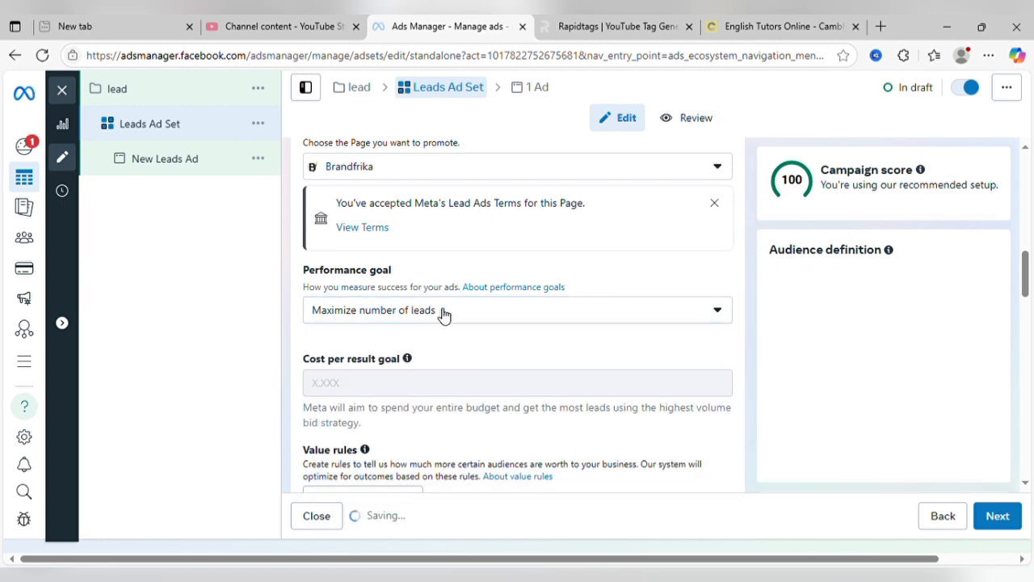
pyautogui.click(443, 314)
pyautogui.click(409, 380)
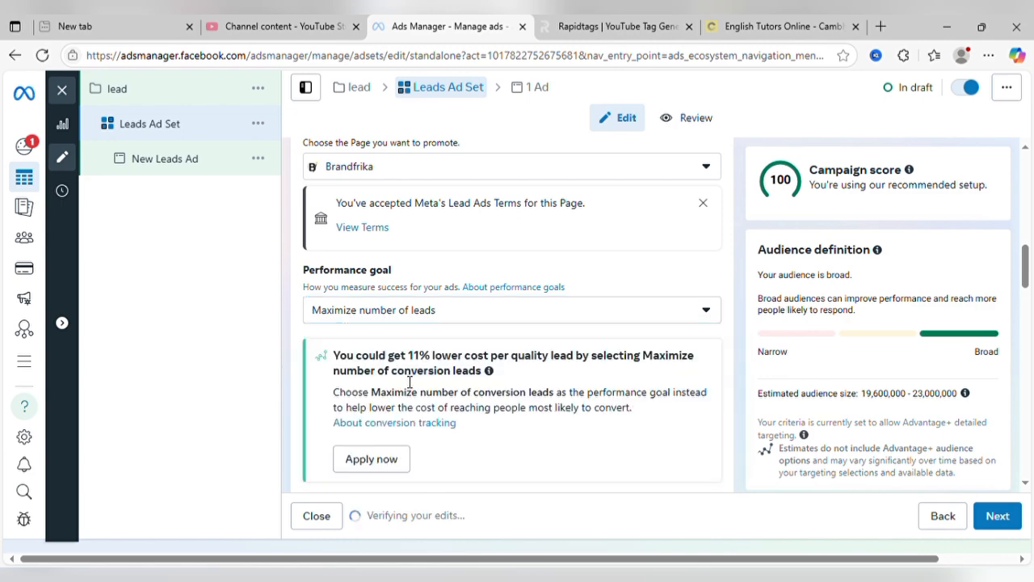
# Review the ad set's cost per result goal, value rules, dynamic creative, and budget and schedule settings
pyautogui.scroll(-3, 477, 338)
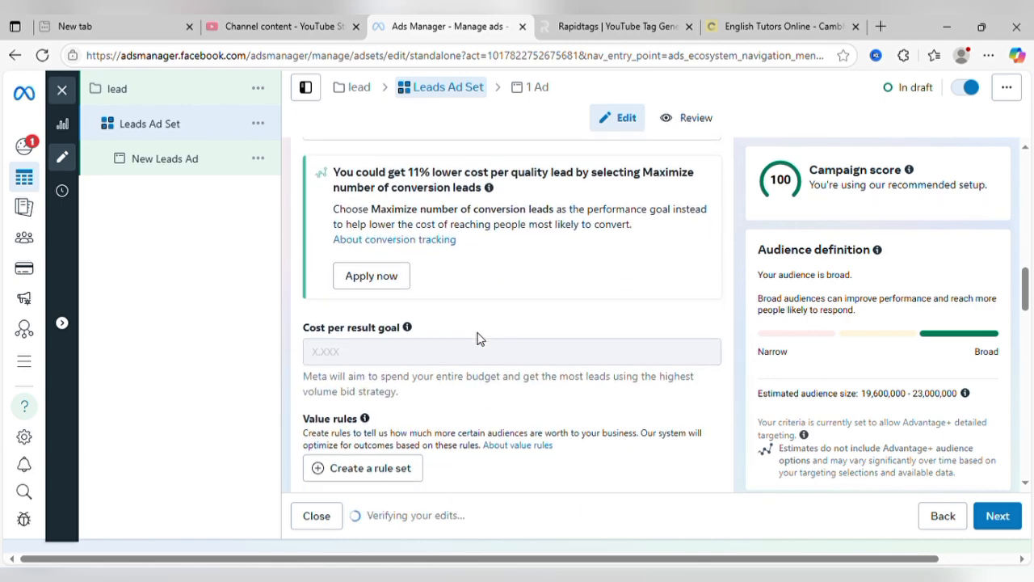
pyautogui.scroll(-2, 477, 337)
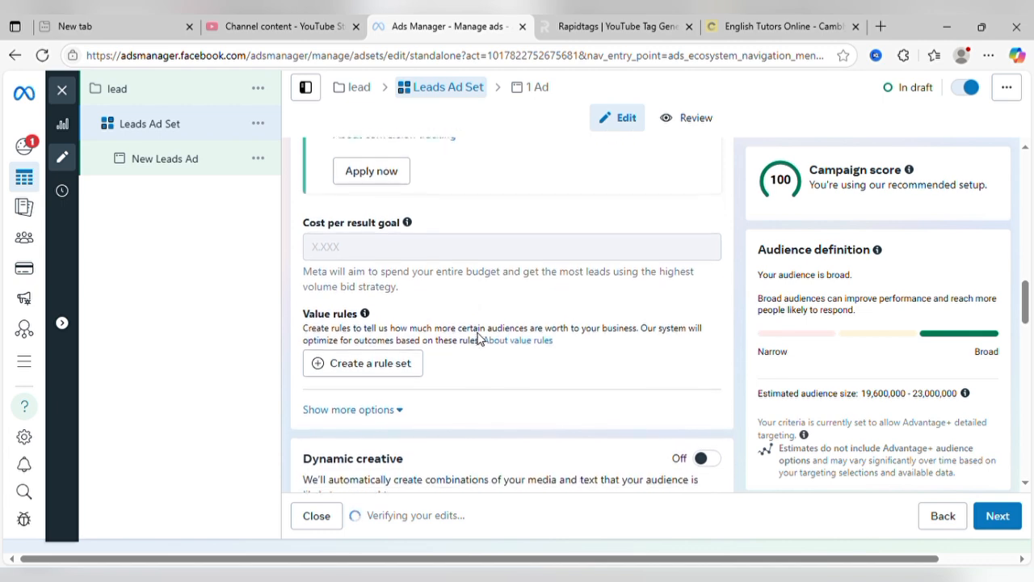
pyautogui.scroll(-2, 477, 337)
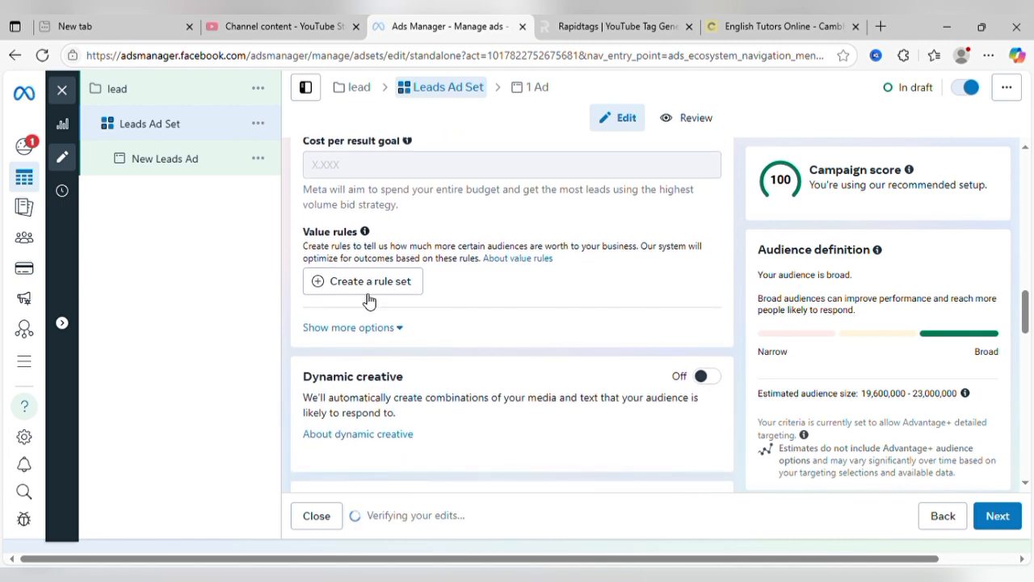
pyautogui.click(392, 330)
pyautogui.click(366, 332)
pyautogui.scroll(-1, 448, 338)
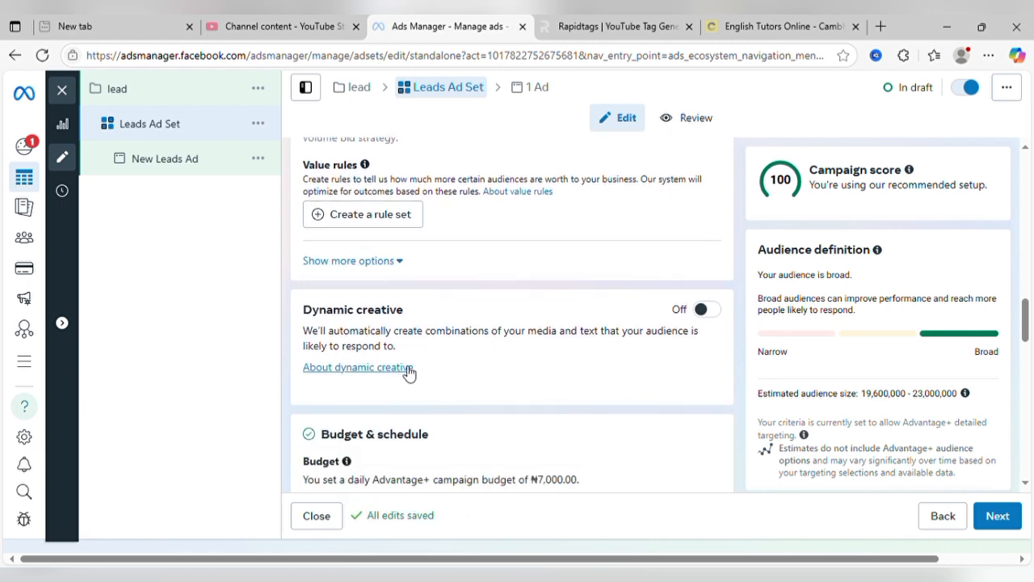
pyautogui.scroll(-2, 412, 370)
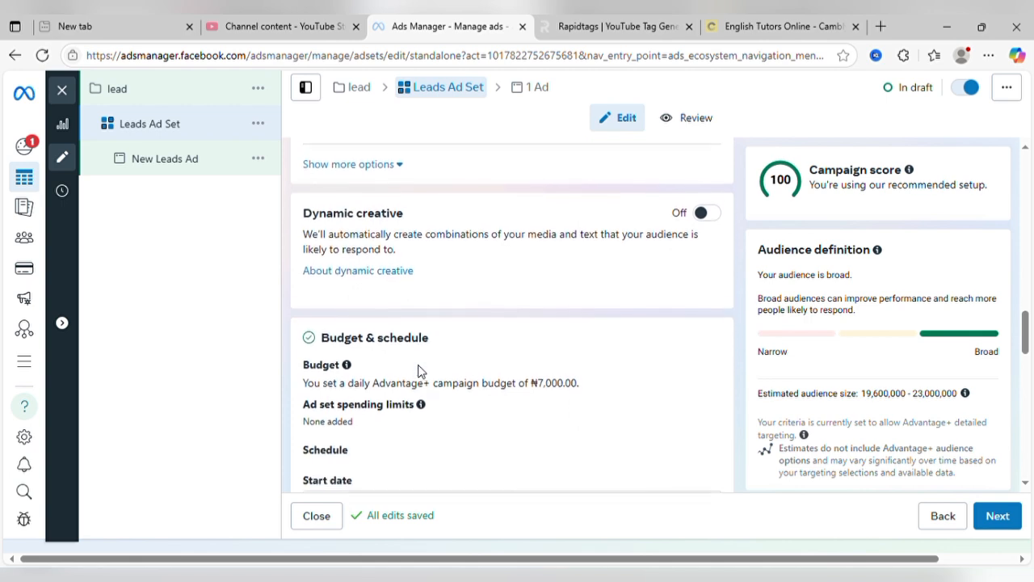
pyautogui.scroll(-1, 418, 371)
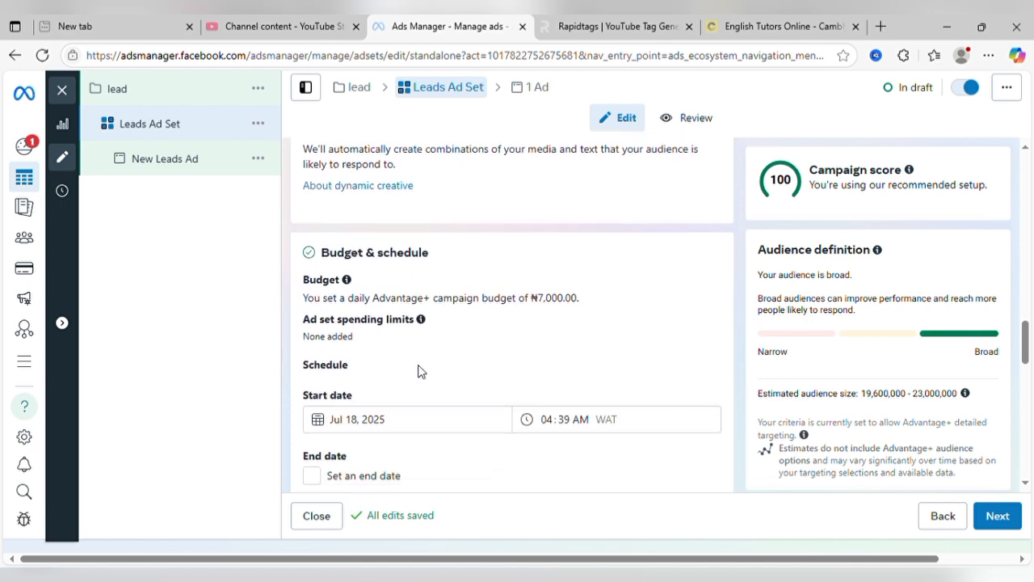
pyautogui.scroll(1, 418, 371)
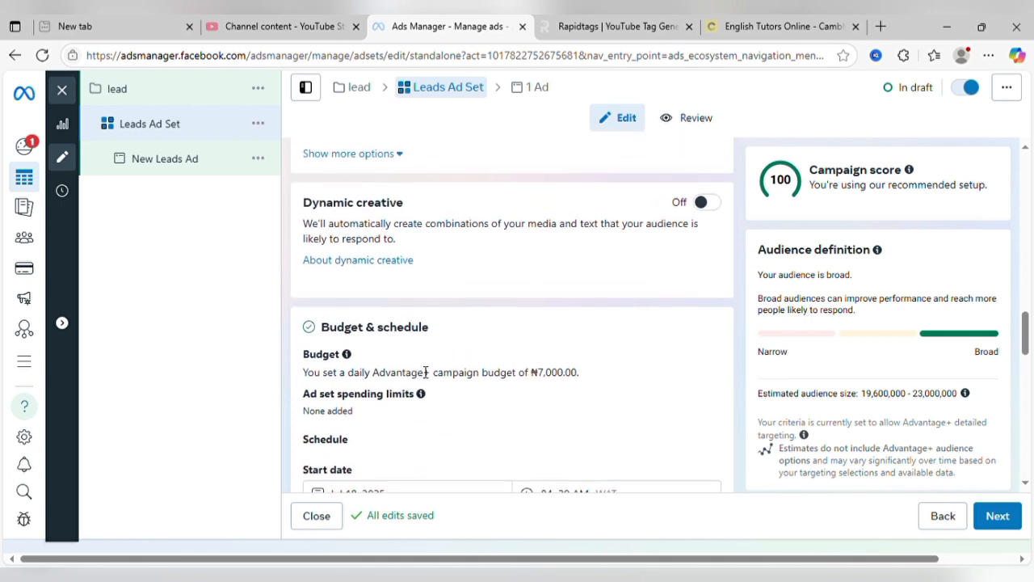
pyautogui.scroll(-1, 426, 372)
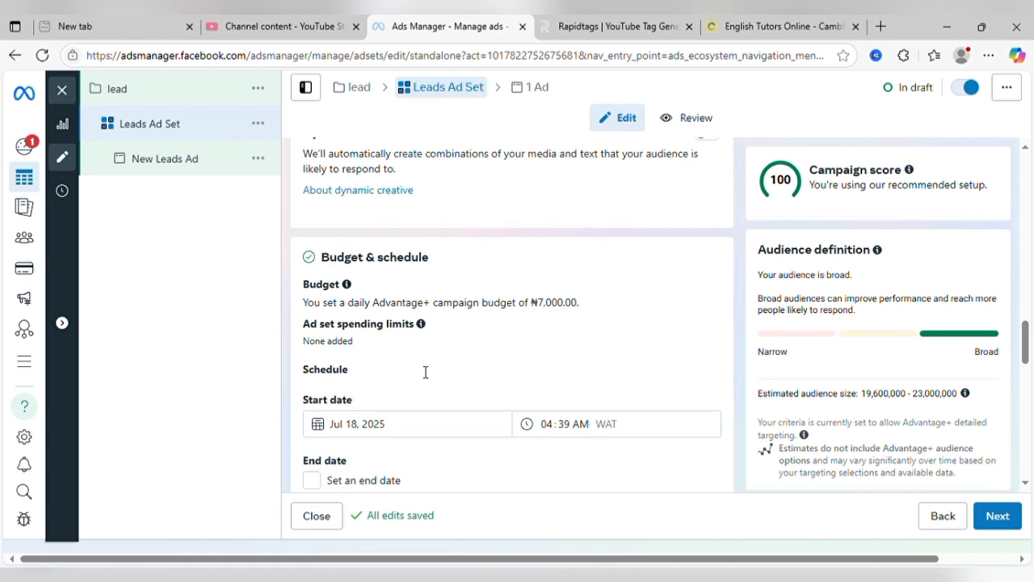
pyautogui.scroll(-4, 418, 371)
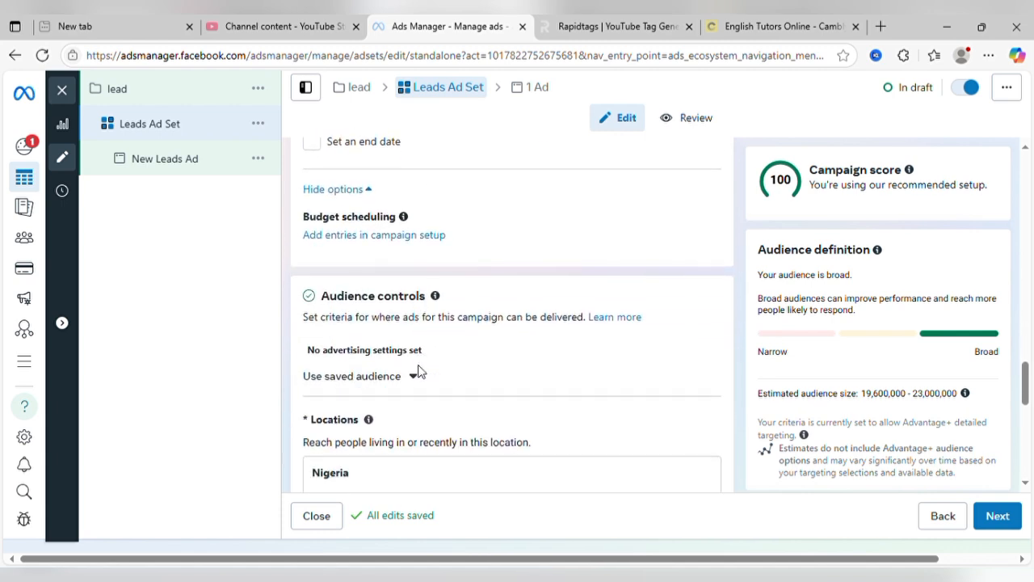
# Set the ad set's start time on Jul 18, 2025 to 10:39 AM
pyautogui.scroll(4, 418, 371)
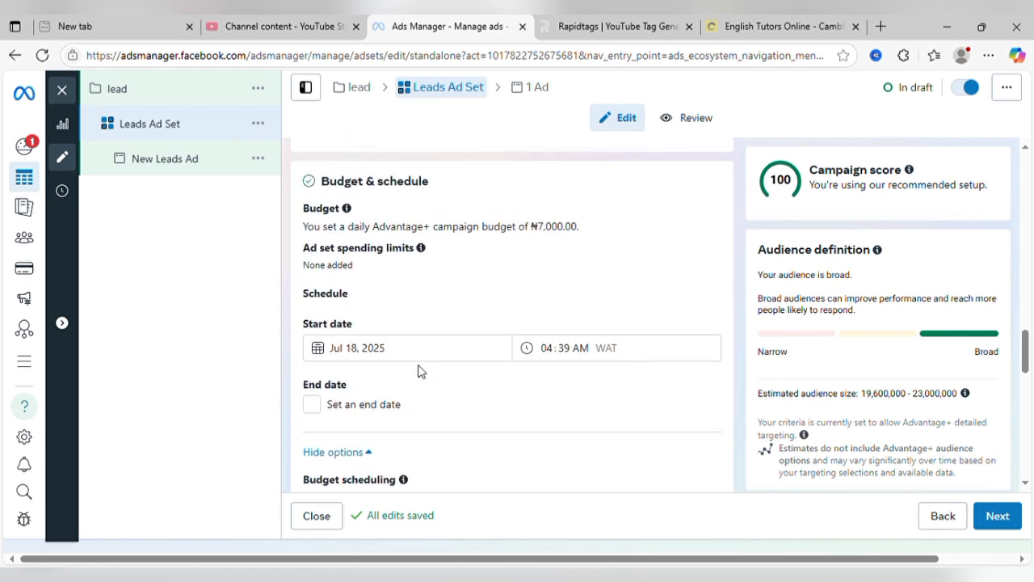
pyautogui.click(558, 365)
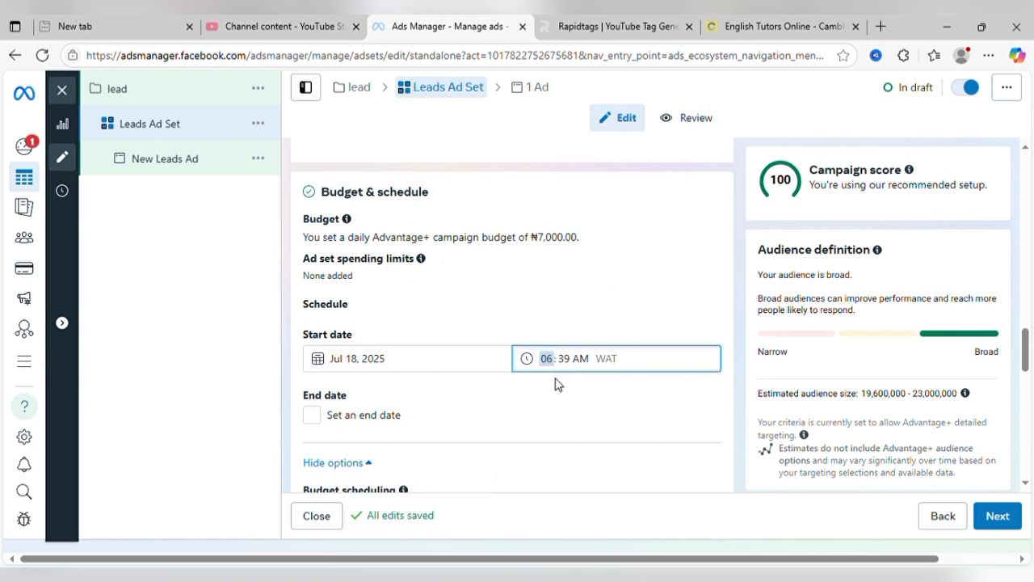
pyautogui.write('12')
pyautogui.press('Up')
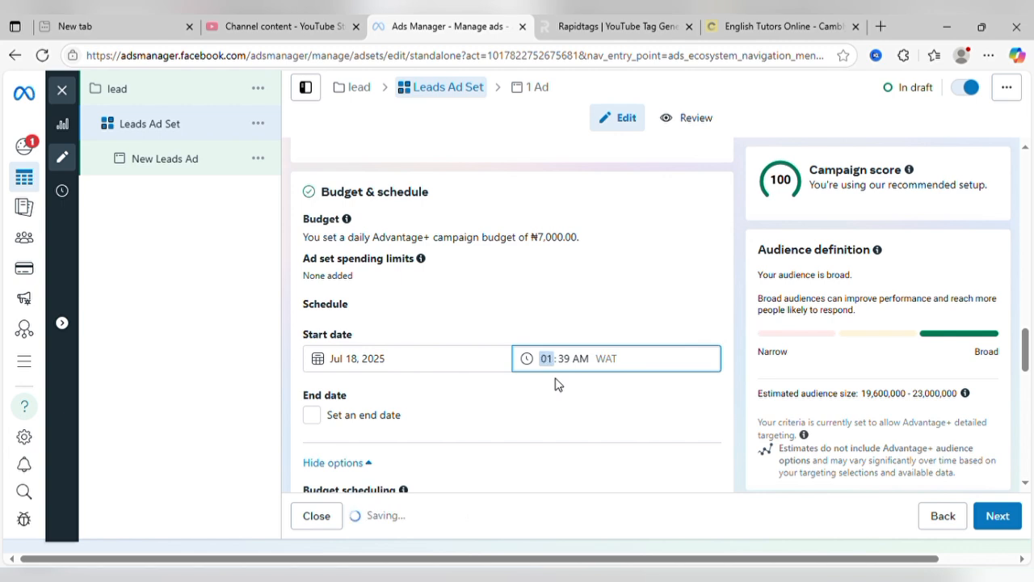
pyautogui.write('10')
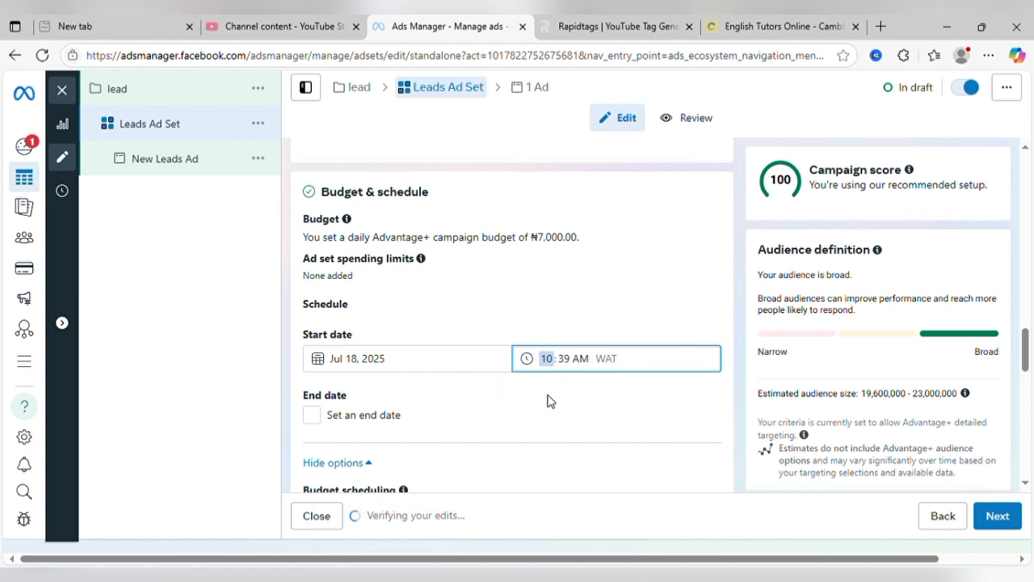
pyautogui.scroll(1, 550, 401)
pyautogui.scroll(3, 548, 400)
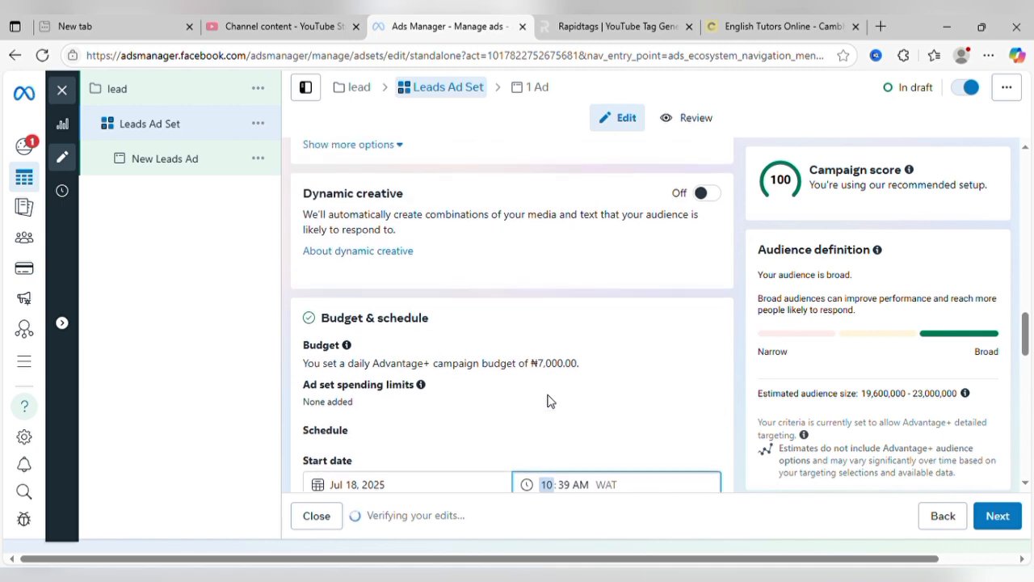
# Examine the ad set's end date, budget scheduling, saved audience choices and targeted locations
pyautogui.scroll(-3, 547, 401)
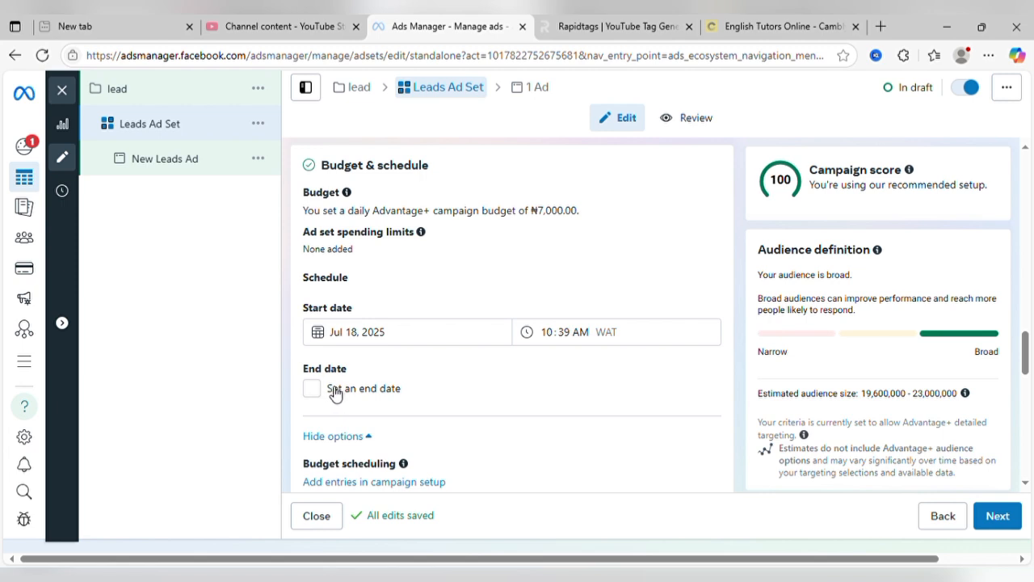
pyautogui.scroll(-1, 372, 394)
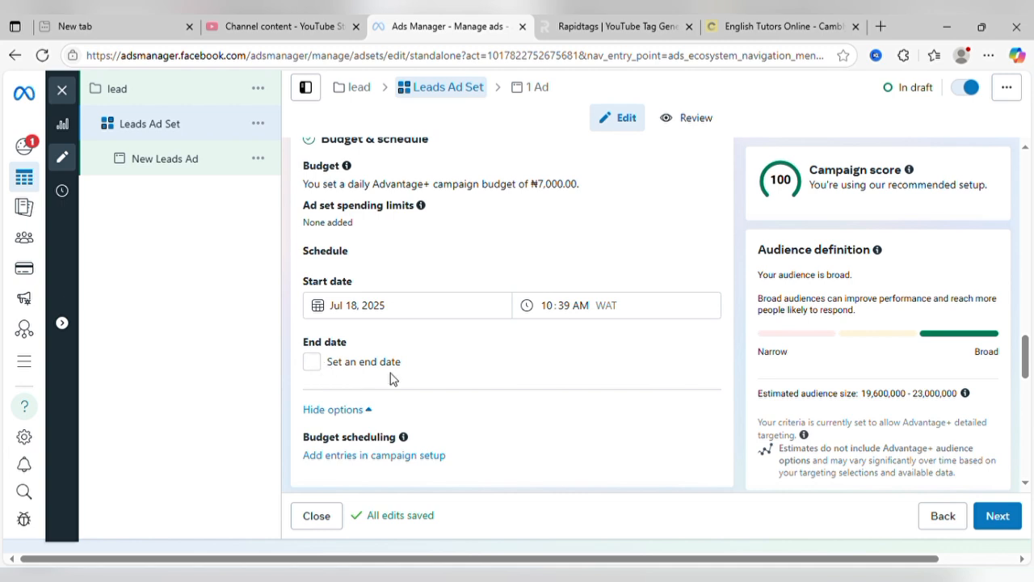
pyautogui.scroll(-2, 390, 377)
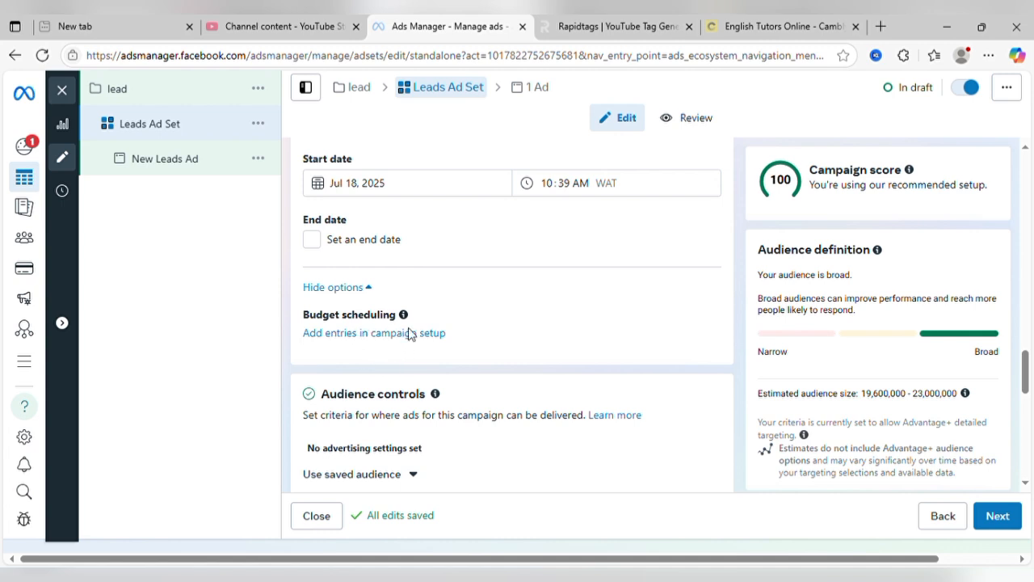
pyautogui.scroll(-1, 396, 346)
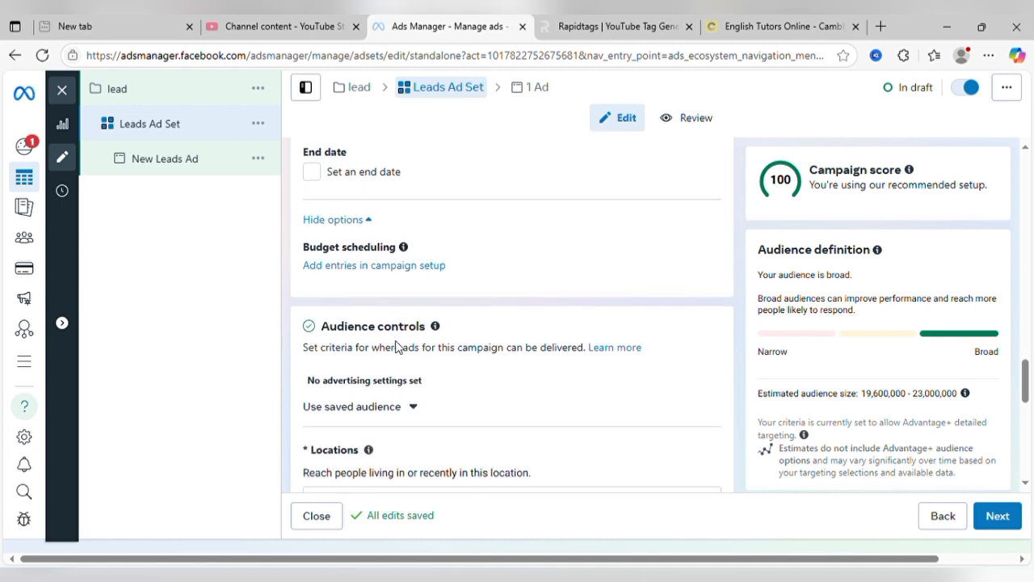
pyautogui.scroll(-1, 396, 346)
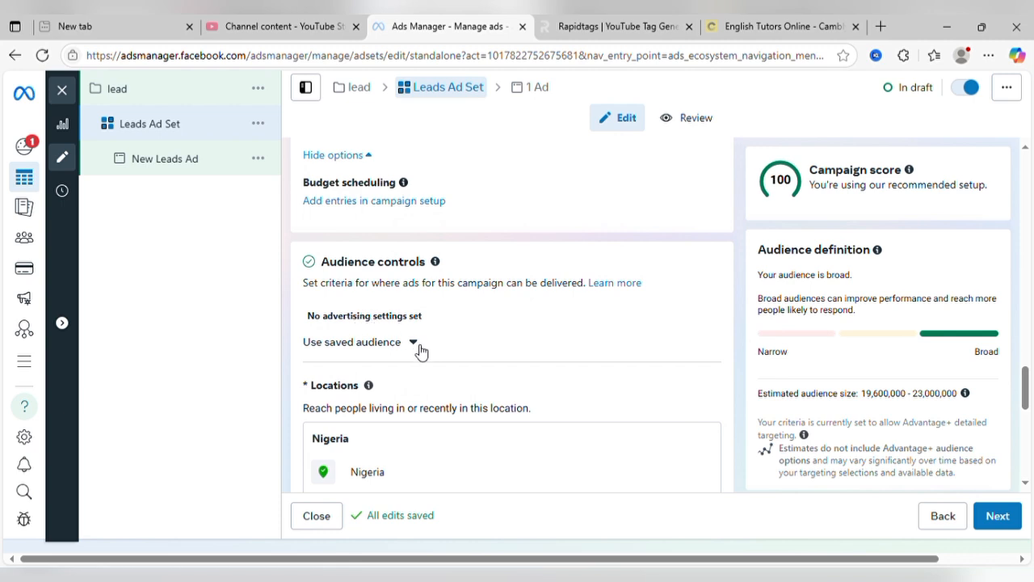
pyautogui.click(419, 349)
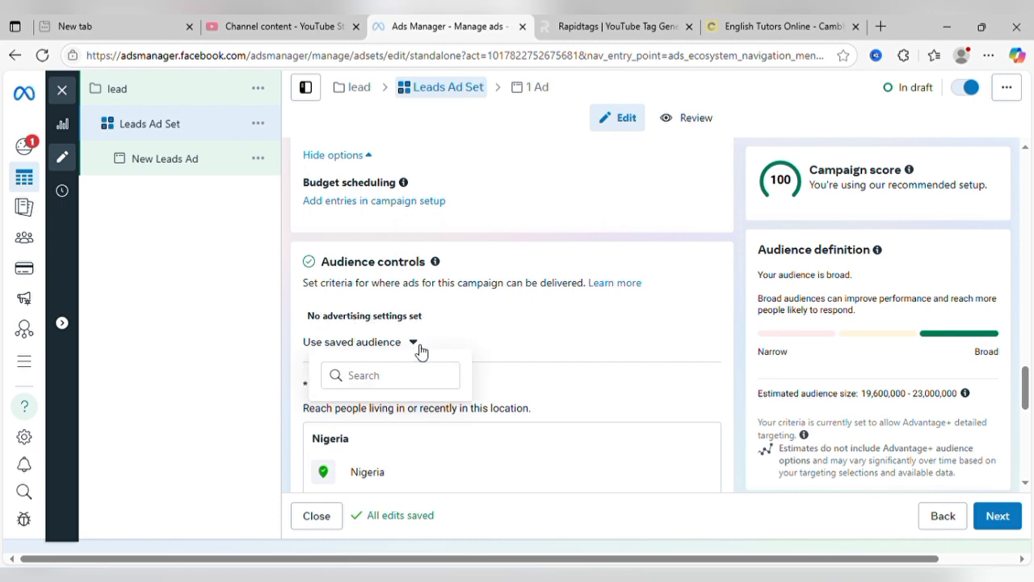
pyautogui.click(509, 320)
pyautogui.scroll(-1, 521, 330)
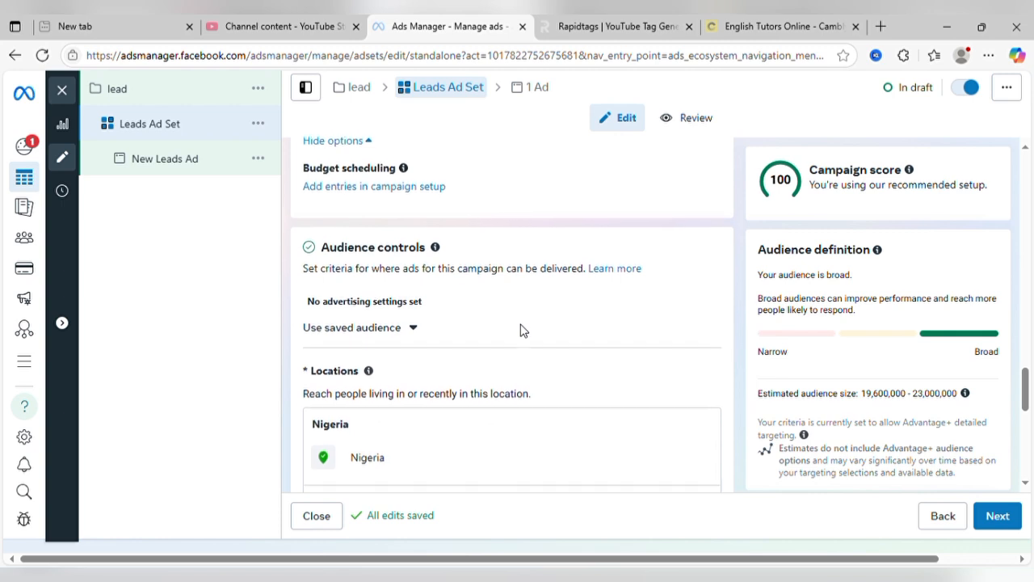
pyautogui.scroll(-3, 521, 330)
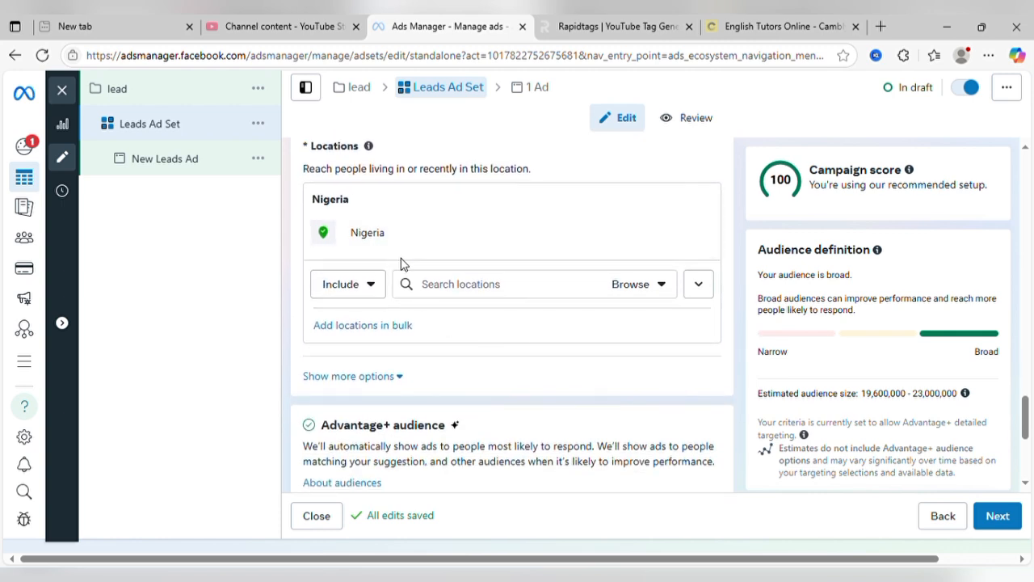
pyautogui.scroll(1, 399, 266)
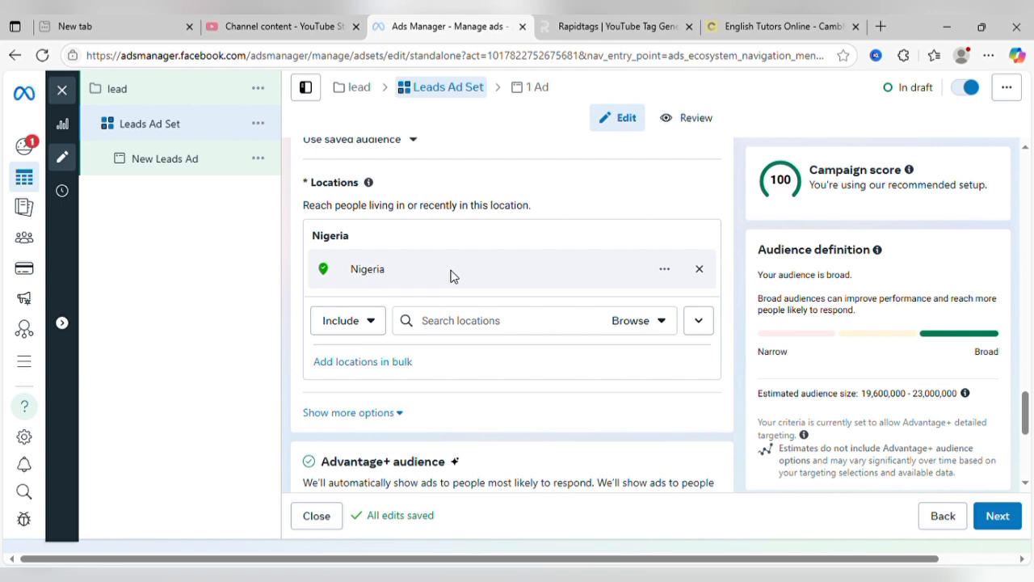
pyautogui.scroll(1, 515, 274)
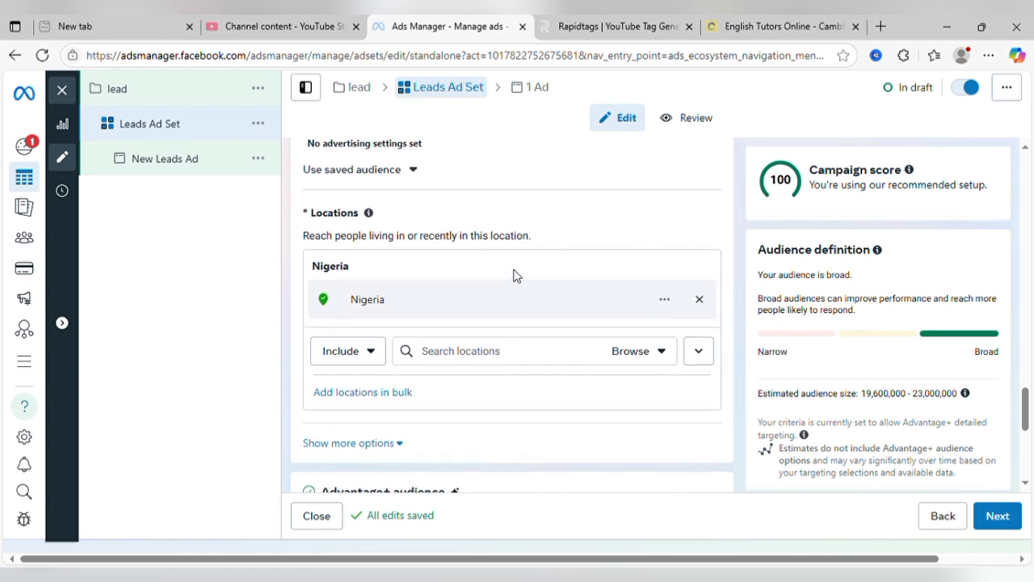
pyautogui.scroll(2, 513, 275)
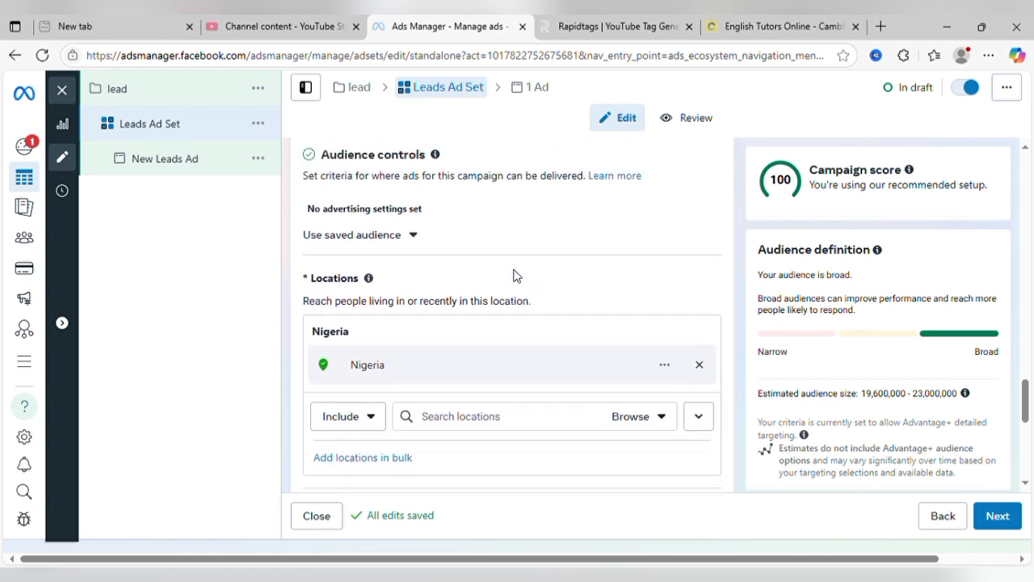
pyautogui.click(414, 235)
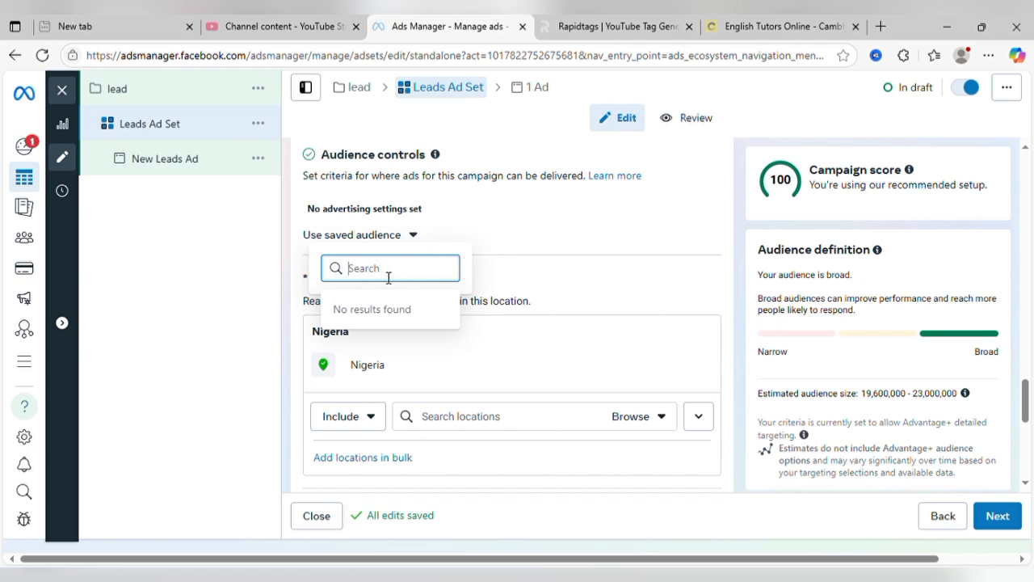
pyautogui.click(535, 239)
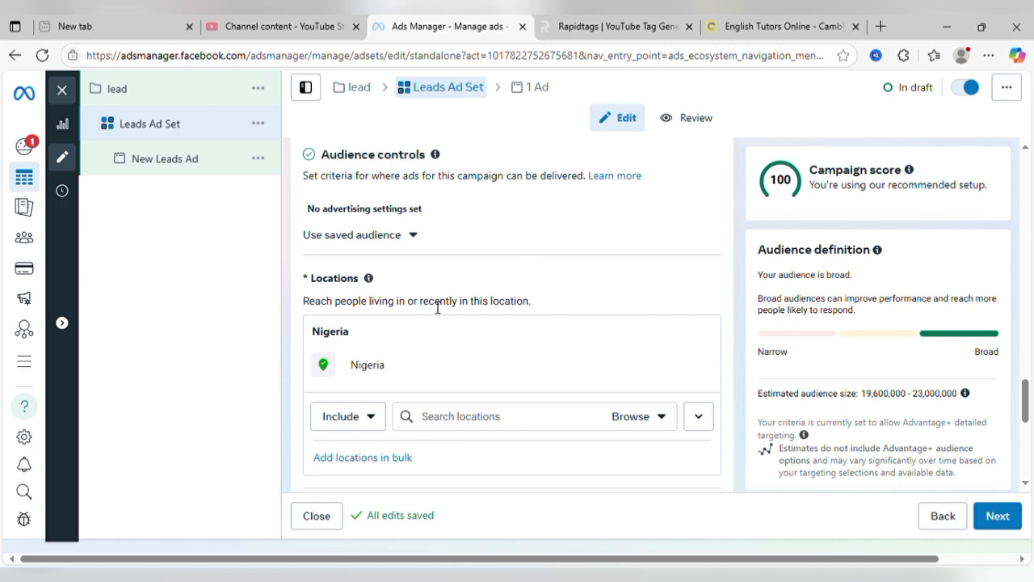
# Review the ad set's locations and the switch to original audience options, keeping the Advantage+ audience
pyautogui.scroll(-1, 412, 352)
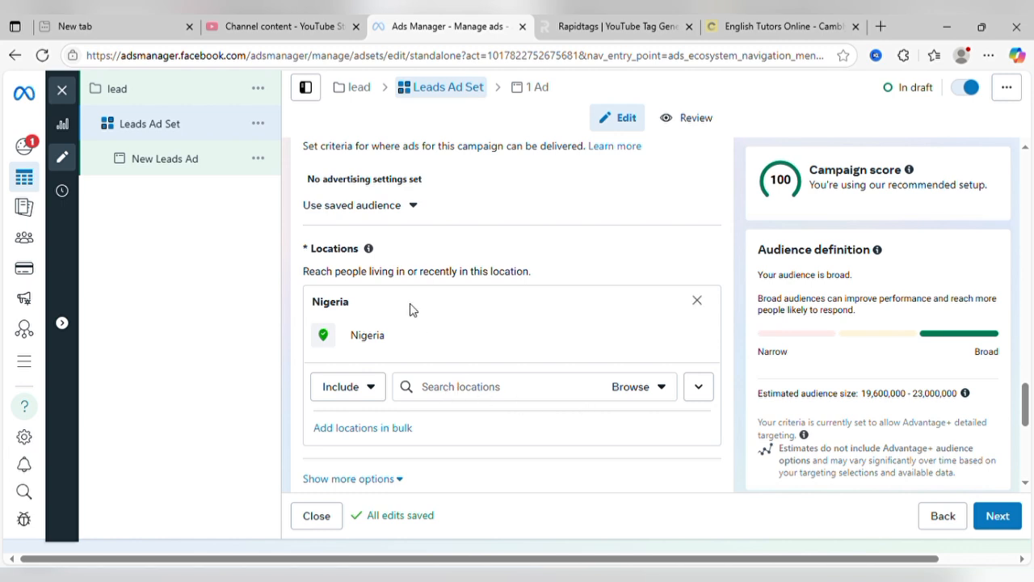
pyautogui.scroll(-2, 418, 346)
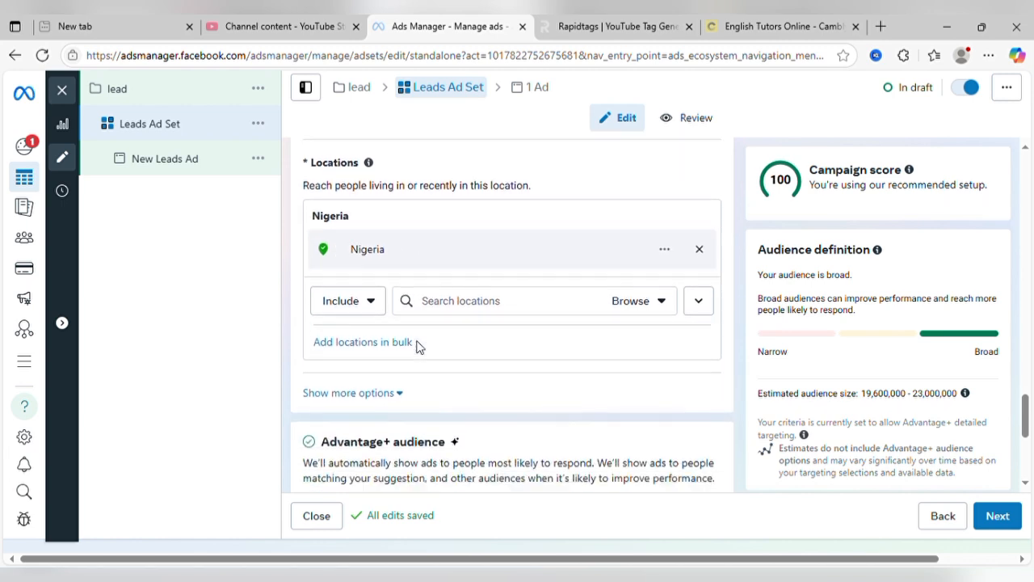
pyautogui.scroll(-4, 418, 347)
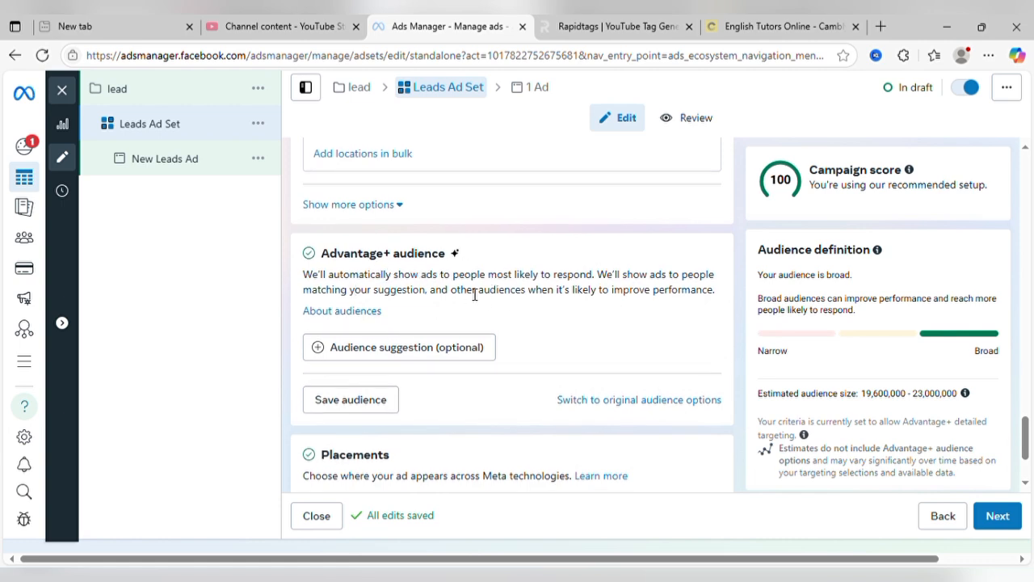
pyautogui.click(605, 402)
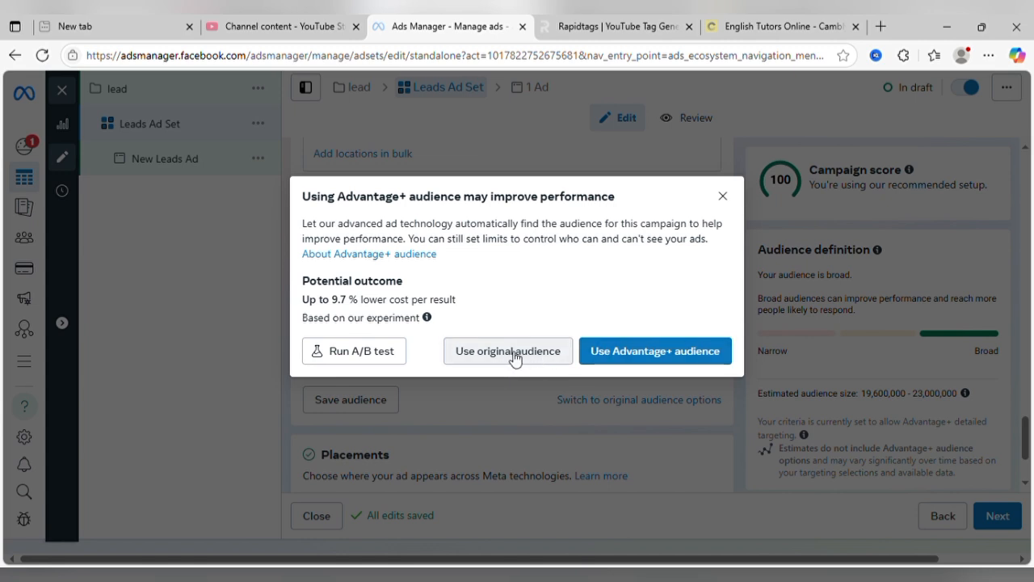
pyautogui.click(658, 355)
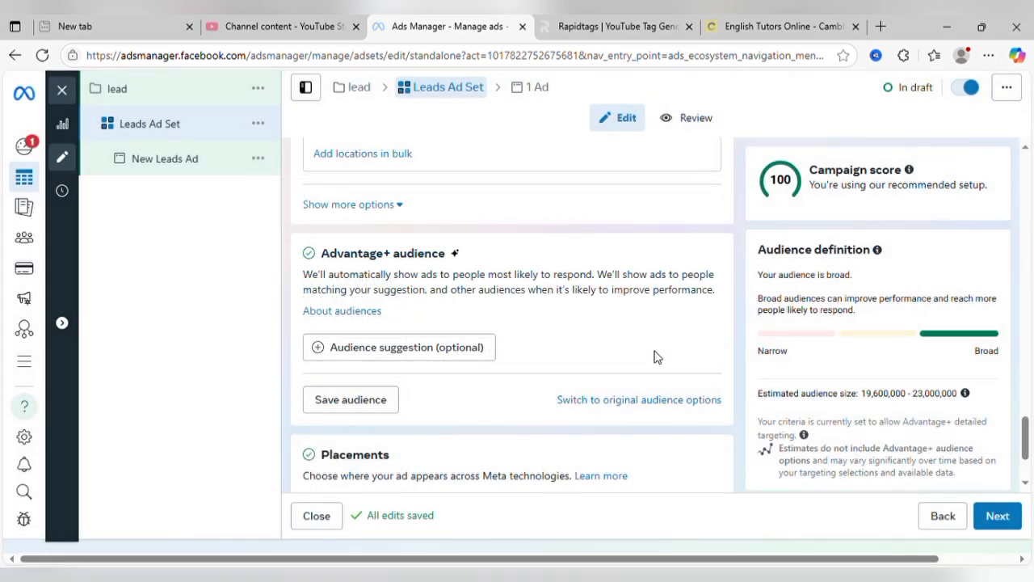
# Edit the ad set's placements and change them from Advantage+ to Manual placements
pyautogui.scroll(-3, 543, 362)
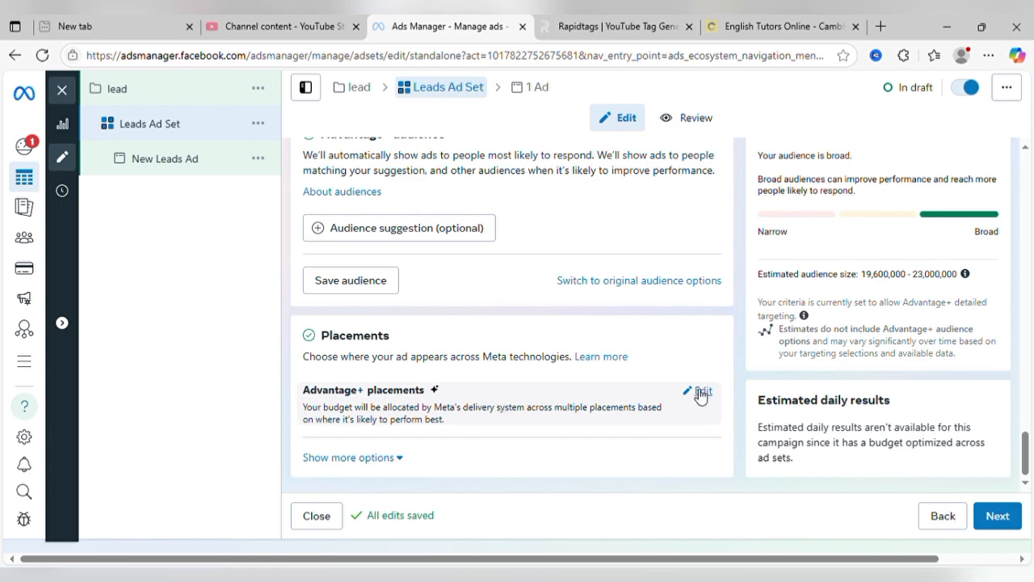
pyautogui.click(702, 393)
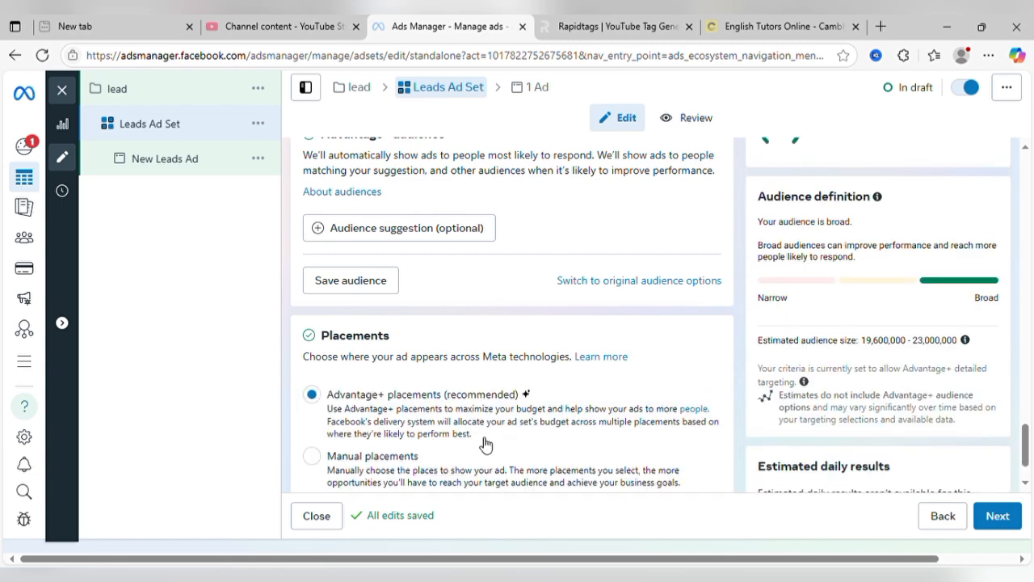
pyautogui.scroll(-1, 411, 459)
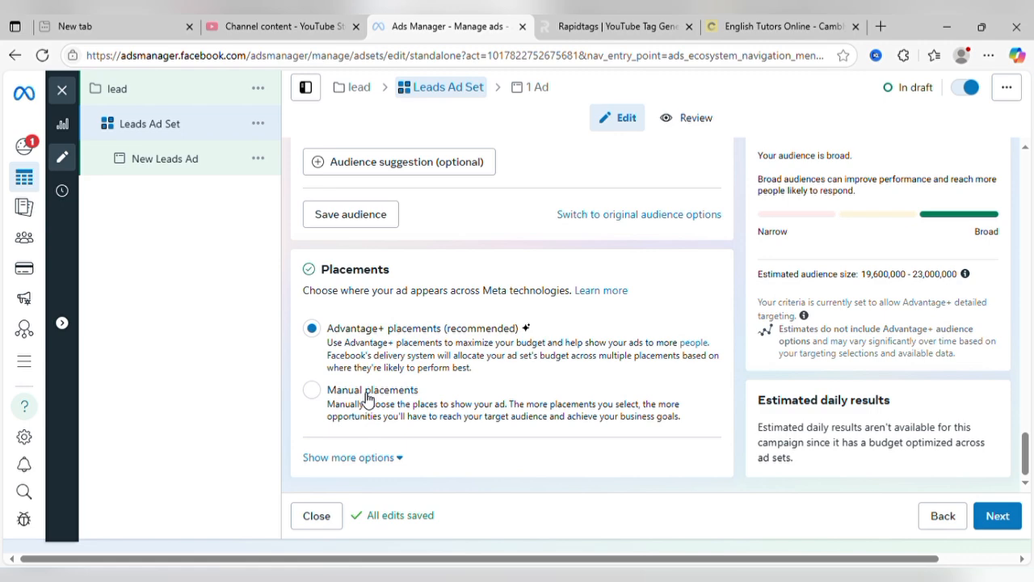
pyautogui.click(315, 391)
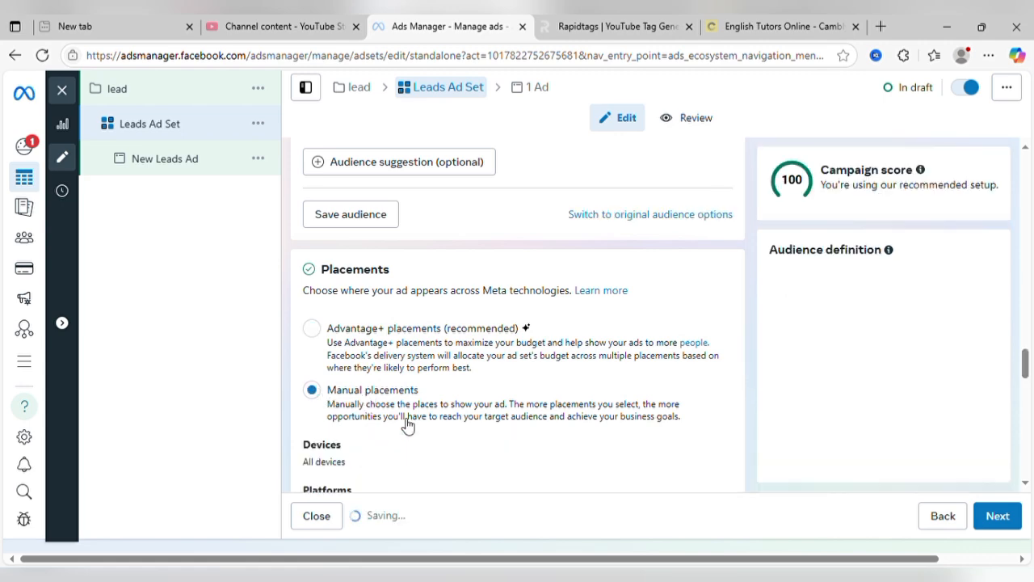
pyautogui.scroll(-2, 408, 426)
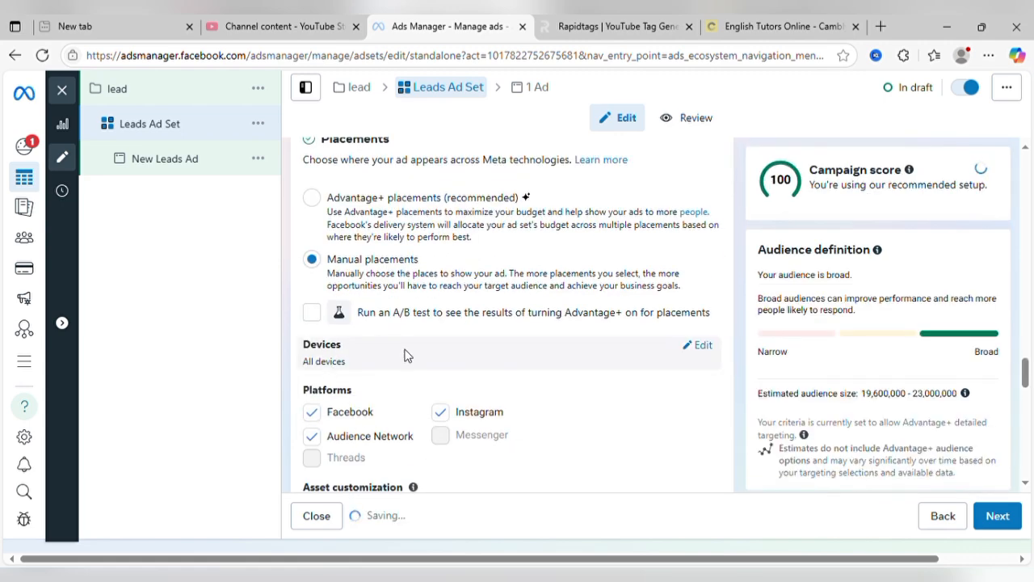
pyautogui.scroll(1, 442, 315)
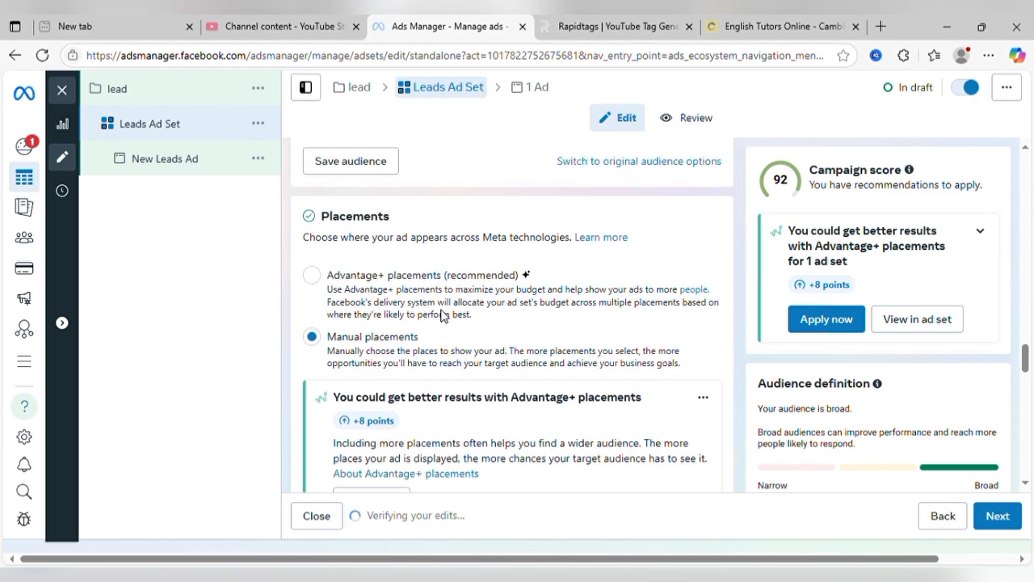
# Exclude Audience Network and Instagram from the ad set's platforms, leaving only Facebook selected
pyautogui.scroll(-3, 442, 315)
pyautogui.scroll(-1, 441, 315)
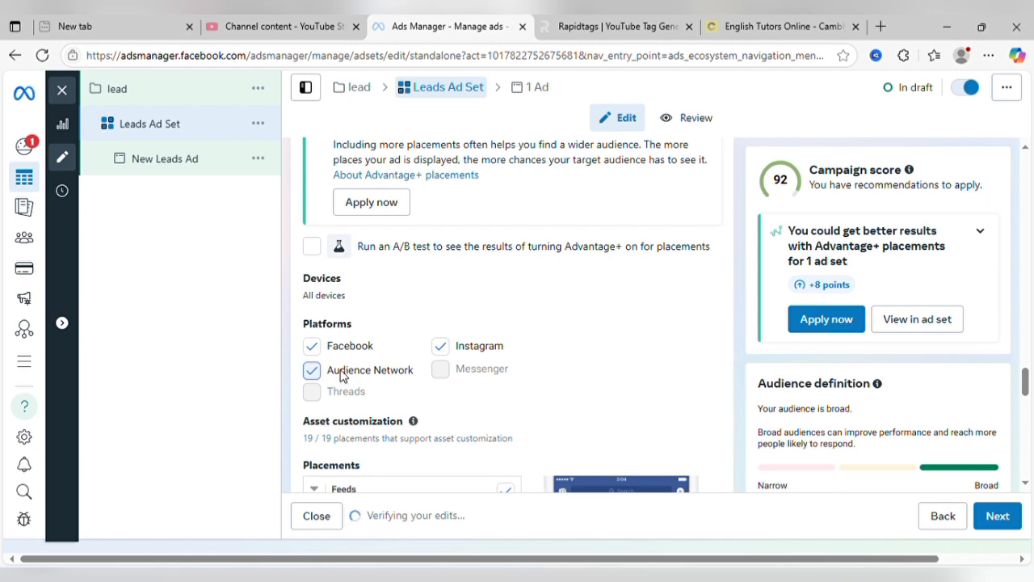
pyautogui.click(341, 371)
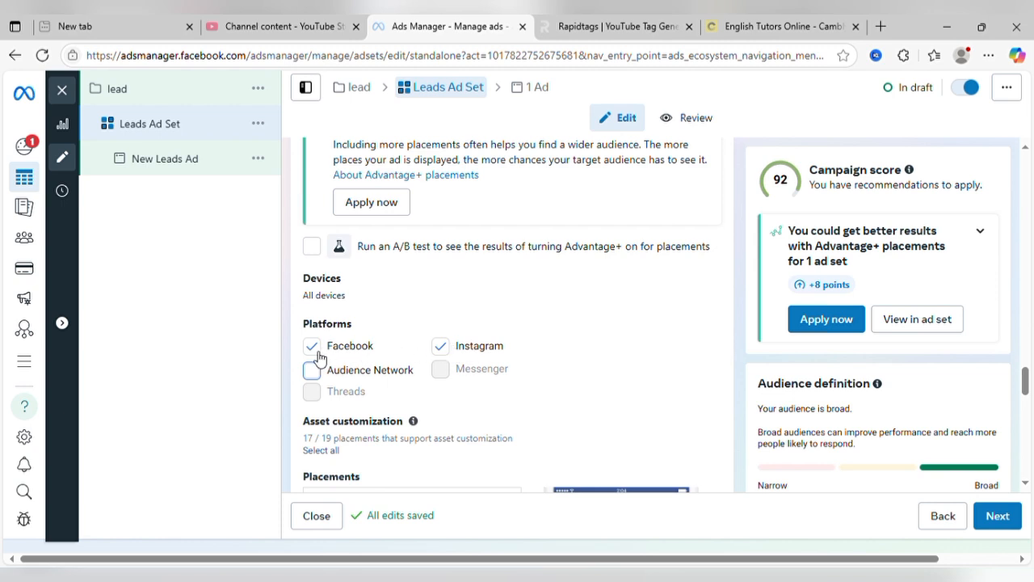
pyautogui.click(444, 351)
# Examine the individual placements and the additional options for mobile devices, skippable ads, and brand safety and suitability
pyautogui.scroll(2, 464, 332)
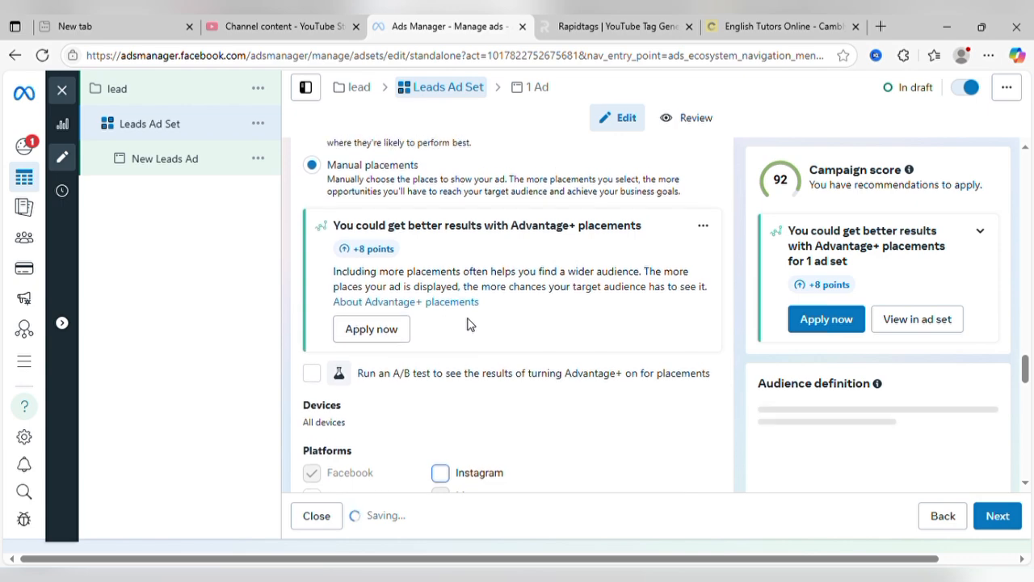
pyautogui.scroll(1, 468, 323)
pyautogui.scroll(-5, 469, 324)
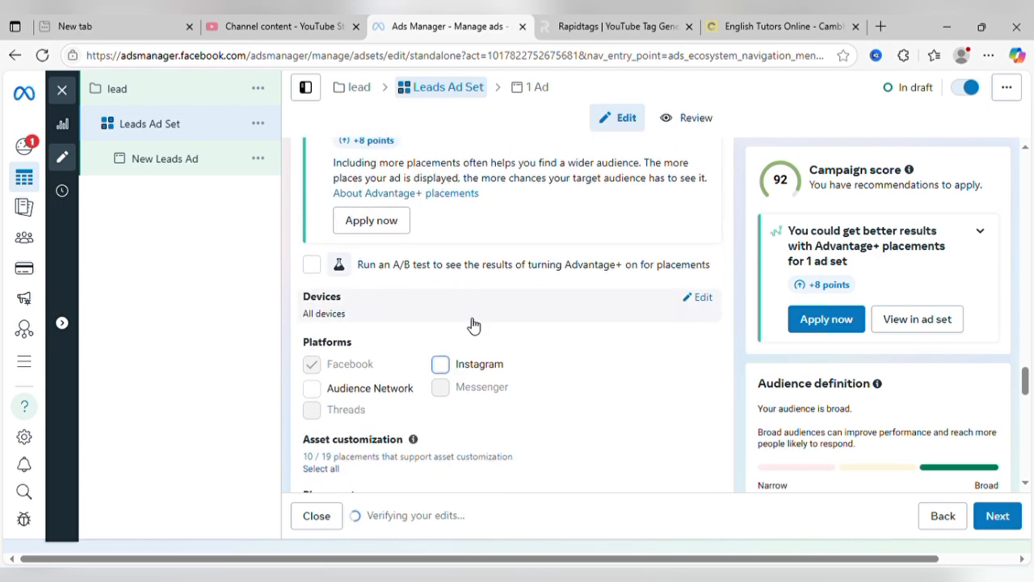
pyautogui.scroll(-2, 469, 323)
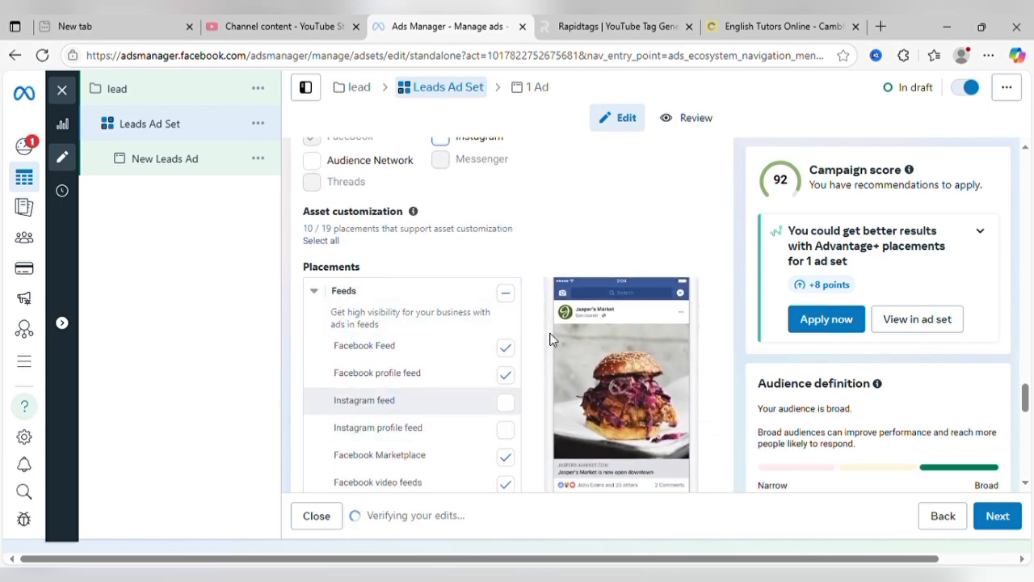
pyautogui.scroll(-5, 487, 395)
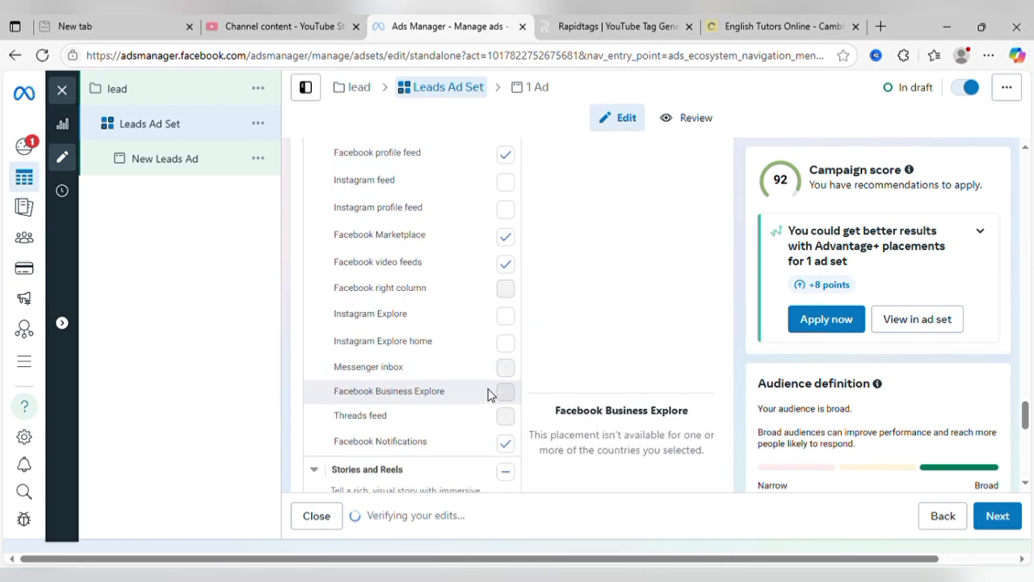
pyautogui.scroll(-5, 487, 395)
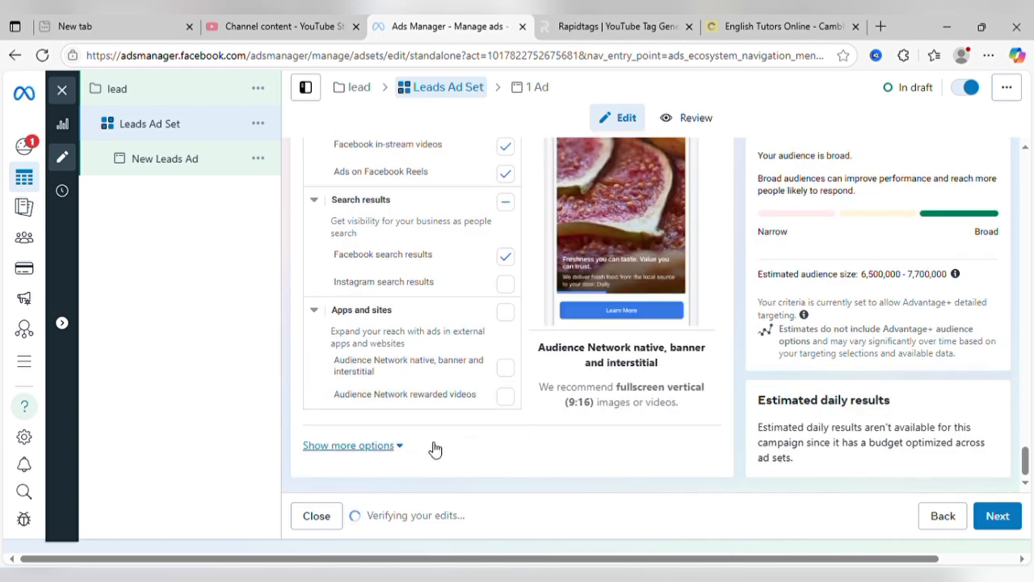
pyautogui.click(399, 447)
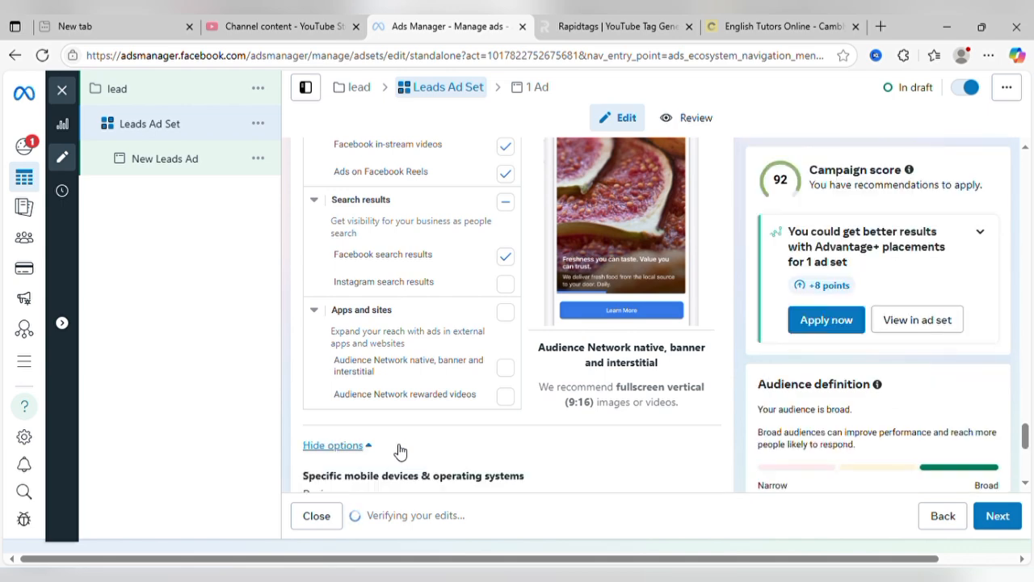
pyautogui.scroll(-1, 464, 445)
pyautogui.scroll(-2, 464, 445)
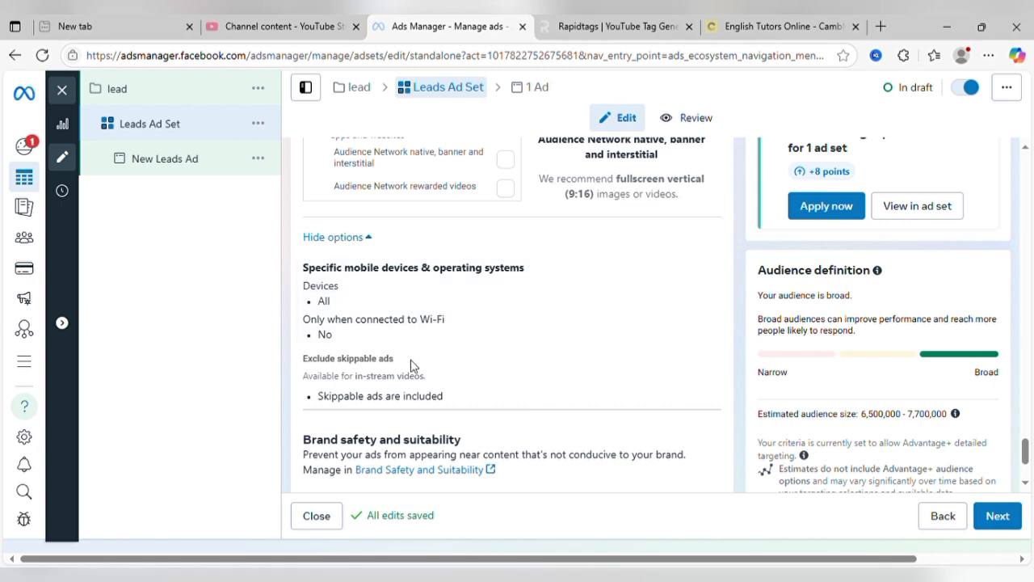
pyautogui.scroll(-1, 402, 359)
pyautogui.scroll(-1, 402, 358)
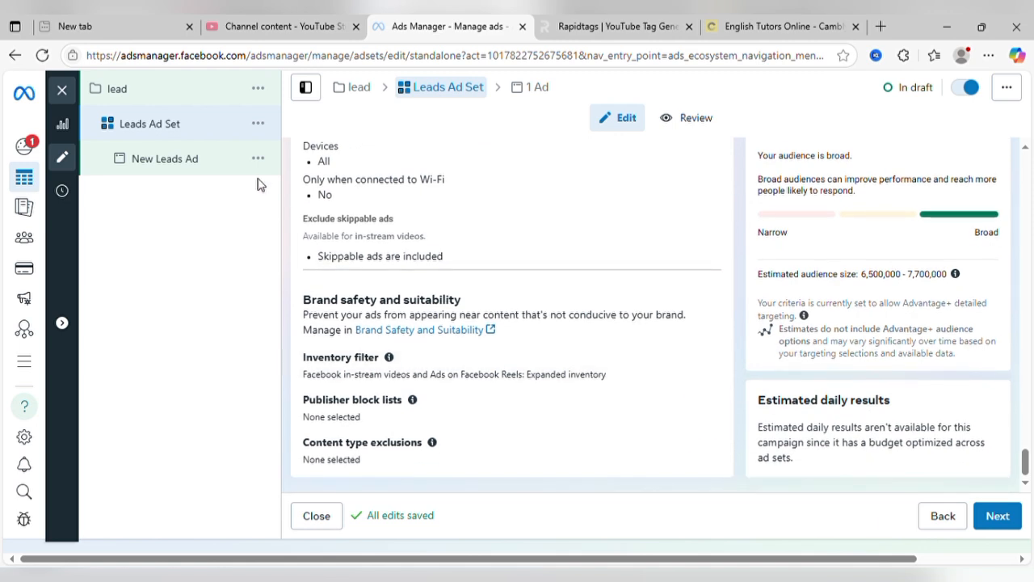
# Open the New Leads Ad and rename it as Leads Ad
pyautogui.click(200, 160)
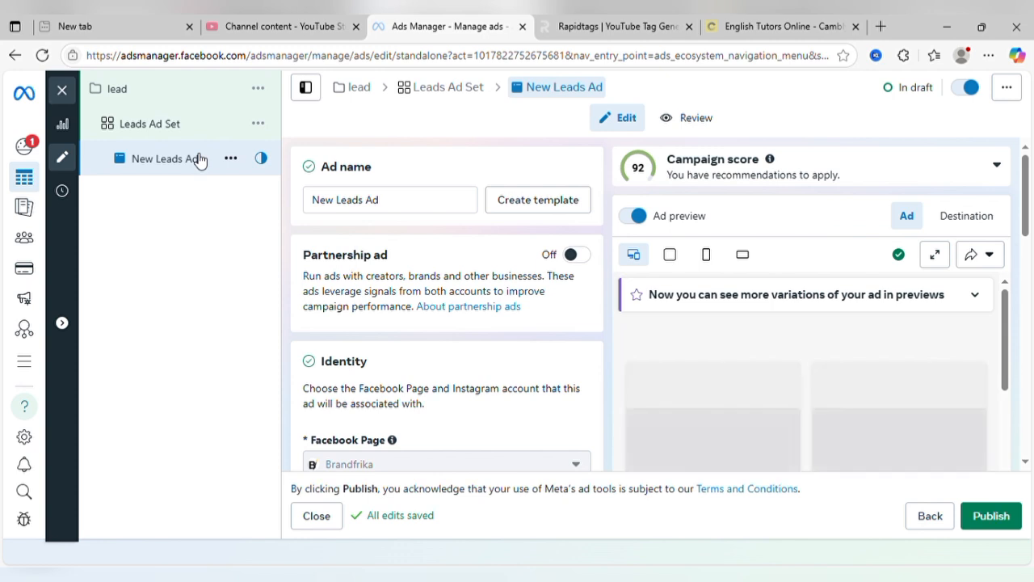
pyautogui.click(344, 207)
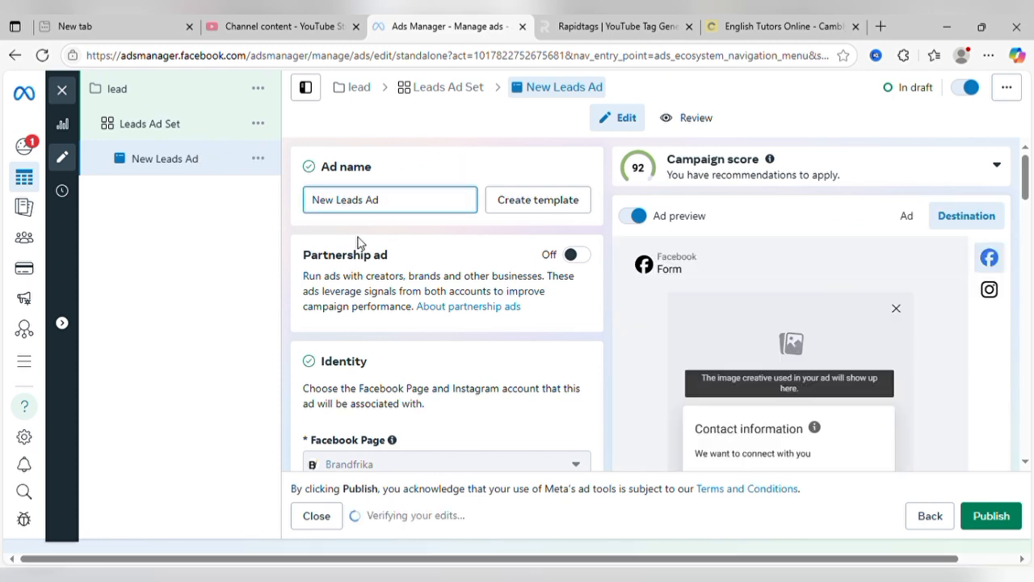
pyautogui.press('BackSpace')
pyautogui.press('BackSpace')
pyautogui.press('BackSpace')
pyautogui.press('BackSpace')
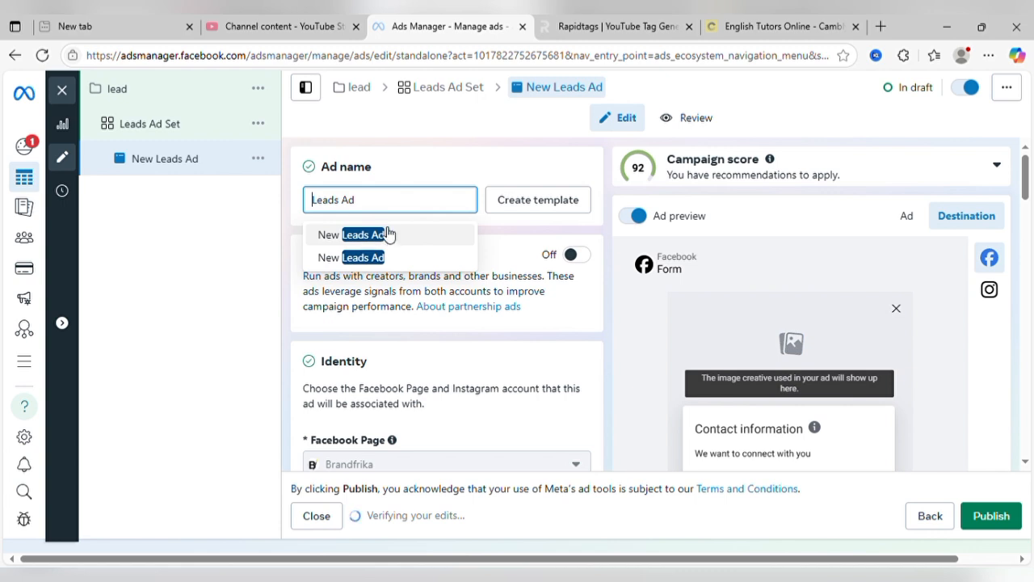
pyautogui.click(405, 177)
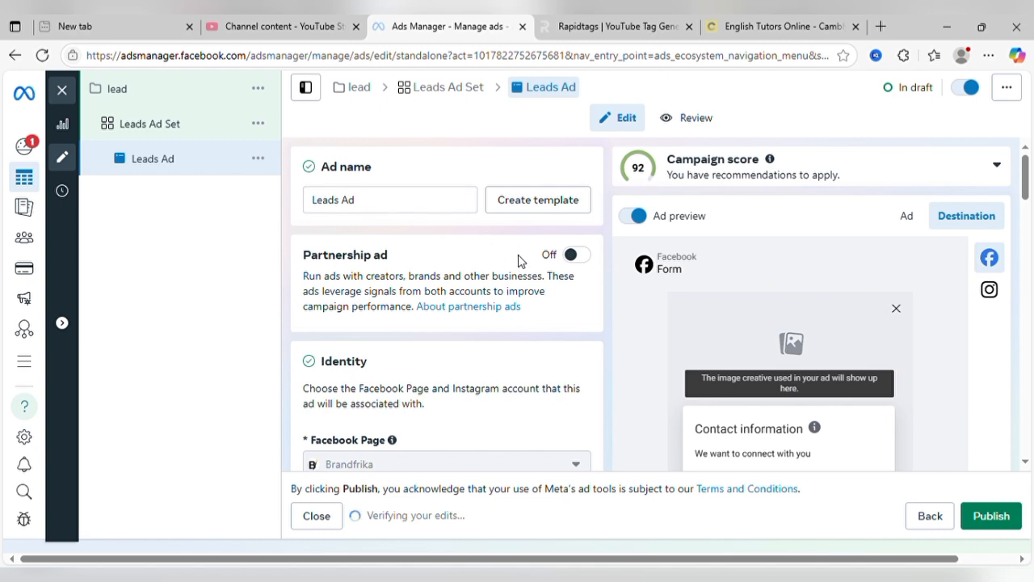
# Add the Instagram placement in the ad's identity settings and confirm it for the Leads Ad Set
pyautogui.scroll(-2, 456, 289)
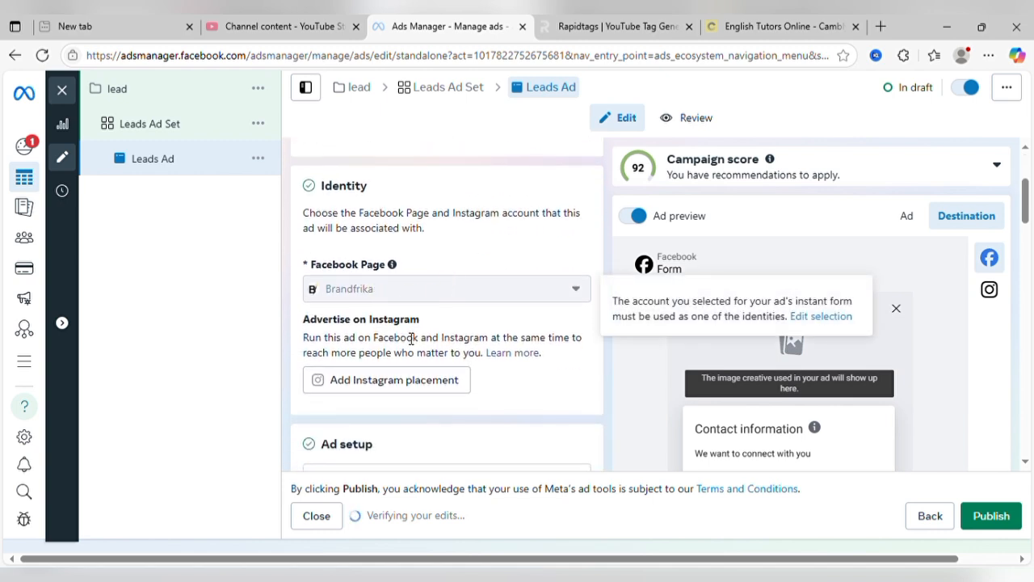
pyautogui.scroll(-1, 411, 339)
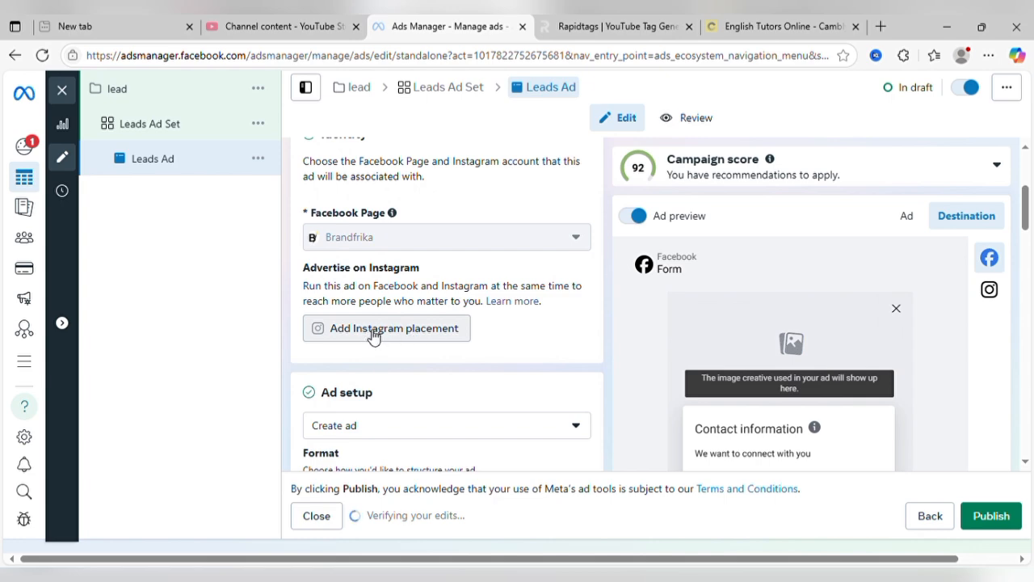
pyautogui.click(372, 336)
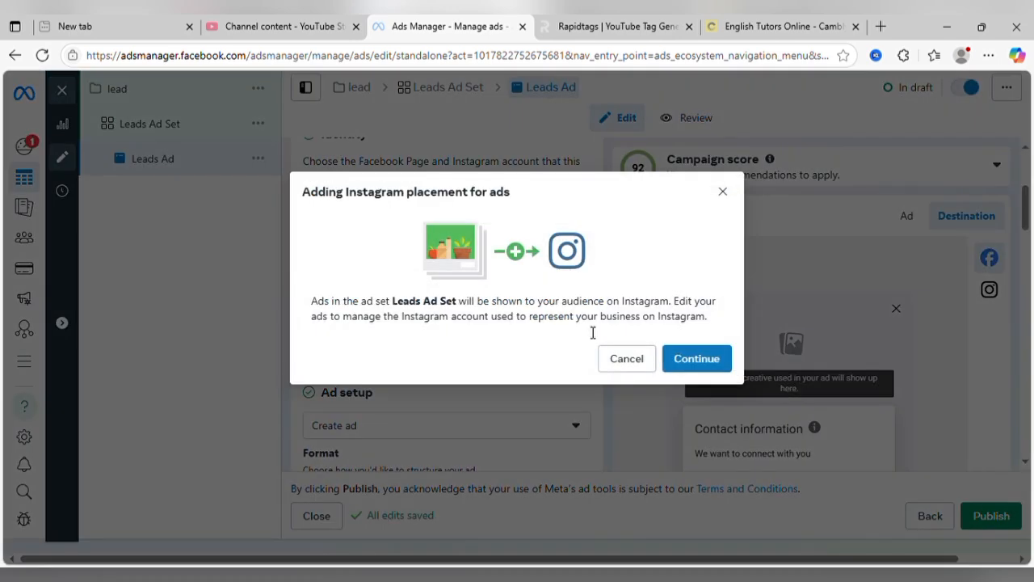
pyautogui.click(714, 365)
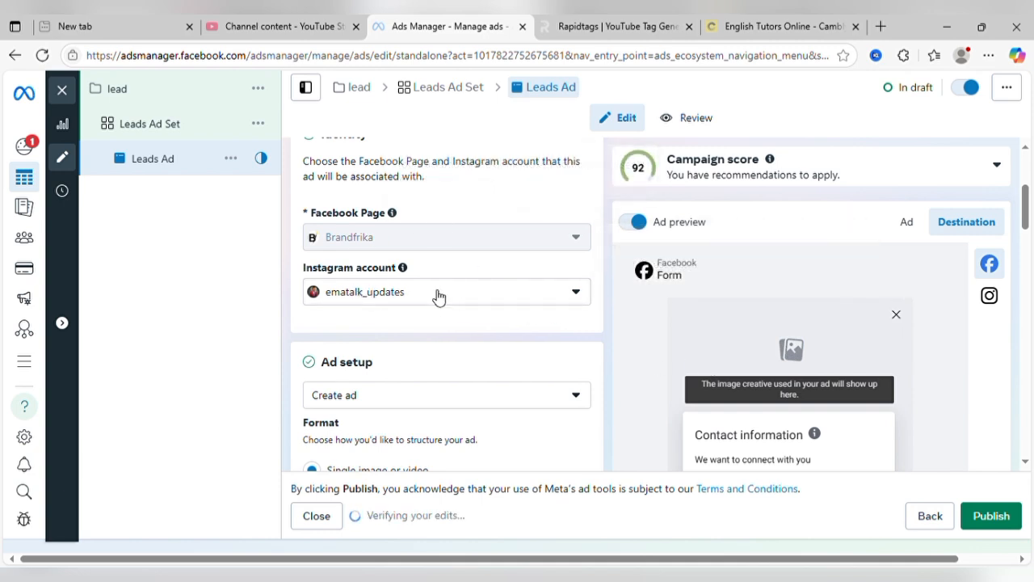
# Set the ad setup to Use existing post and switch the preview from the destination to the ad
pyautogui.scroll(-2, 410, 308)
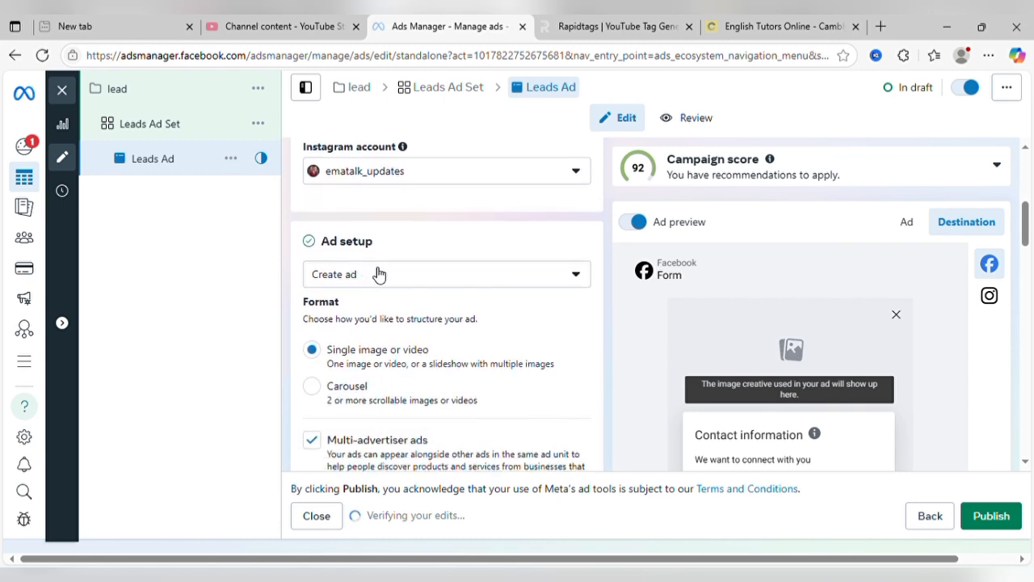
pyautogui.click(396, 286)
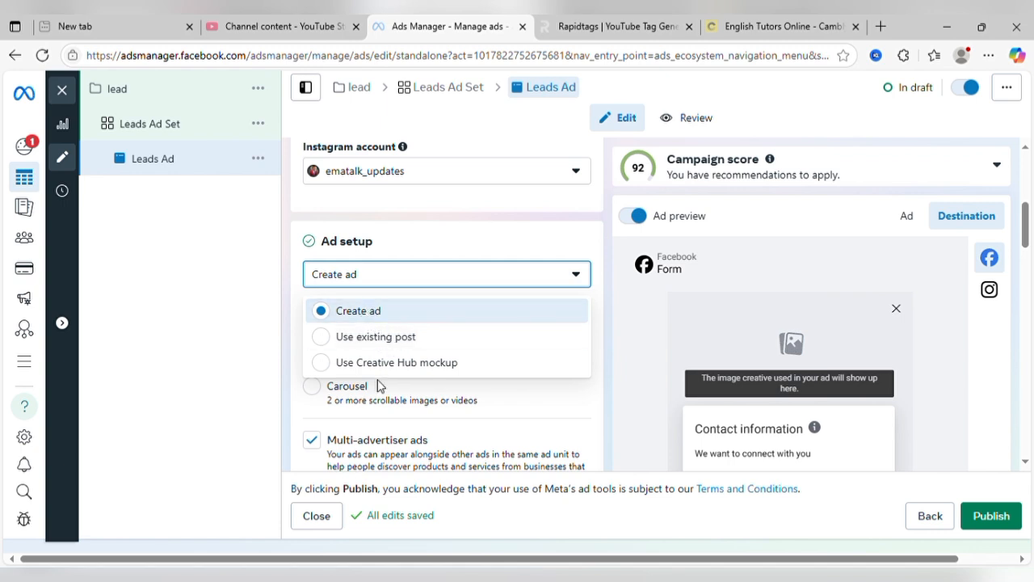
pyautogui.click(369, 339)
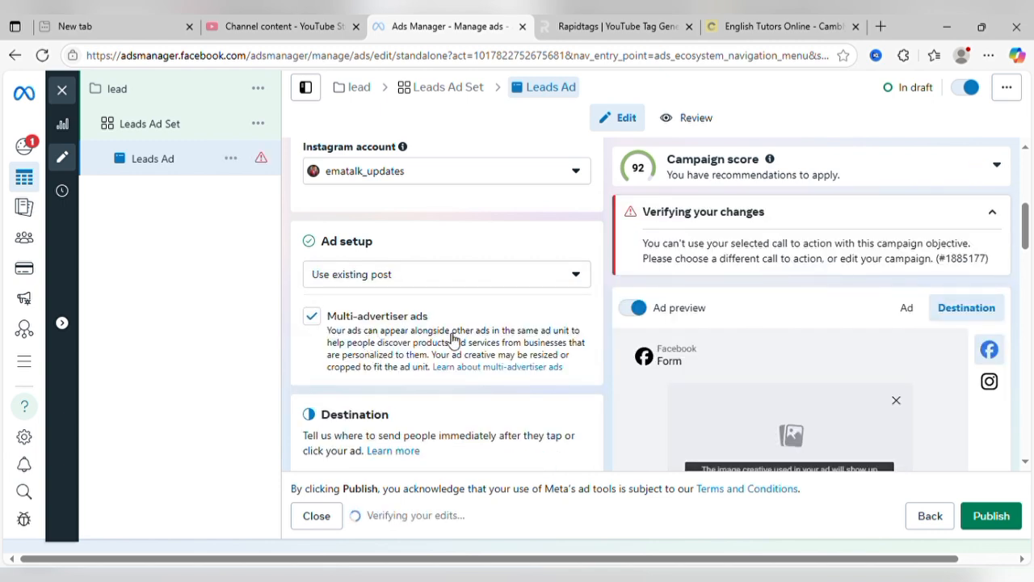
pyautogui.click(907, 308)
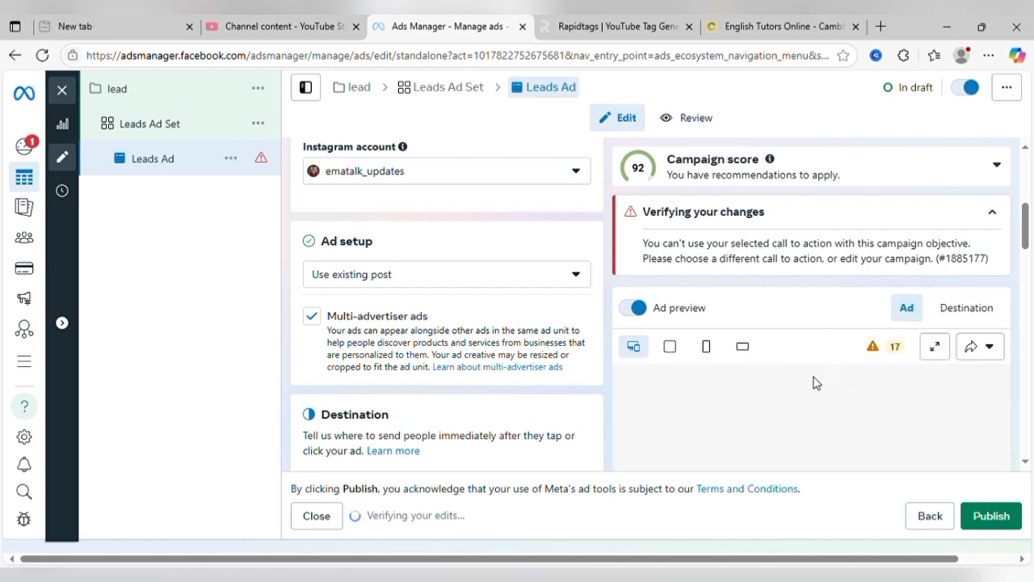
# Turn off Multi-advertiser ads in the ad setup
pyautogui.click(315, 322)
pyautogui.scroll(-3, 420, 359)
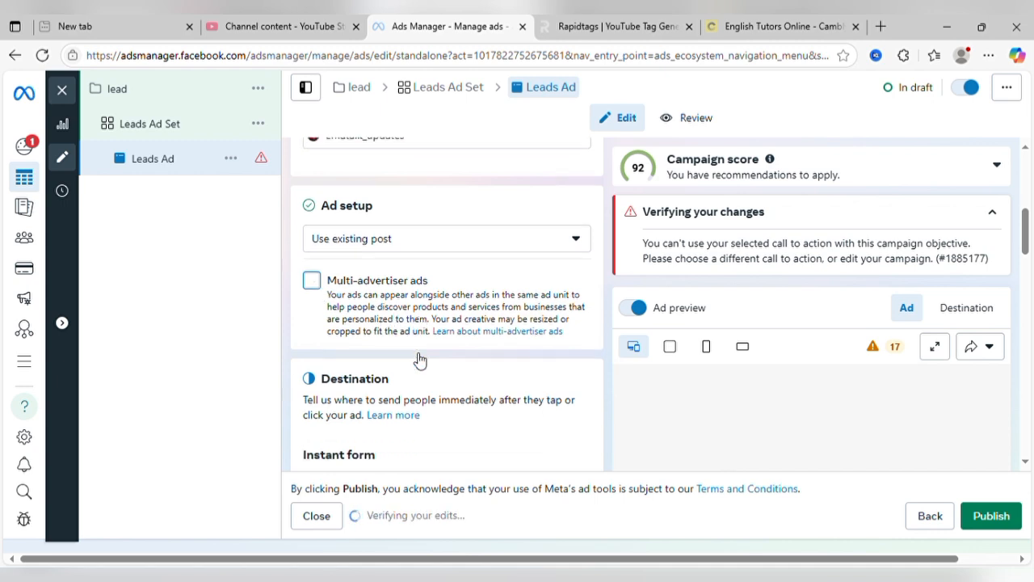
pyautogui.scroll(-4, 418, 358)
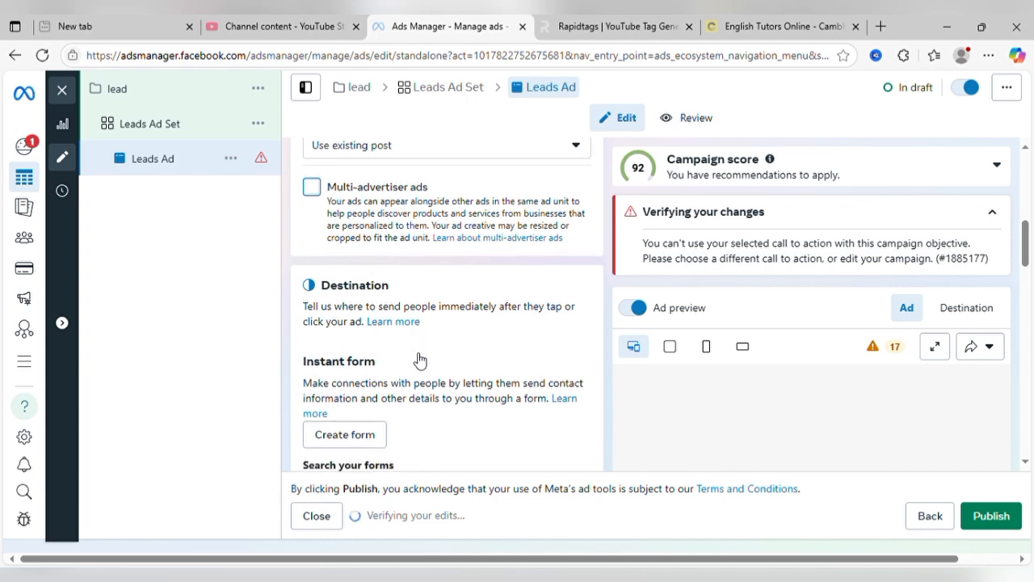
# Review the Leads Ad's instant form, quality filter, lead delivery, ad setup and ad creative sections
pyautogui.scroll(-10, 376, 283)
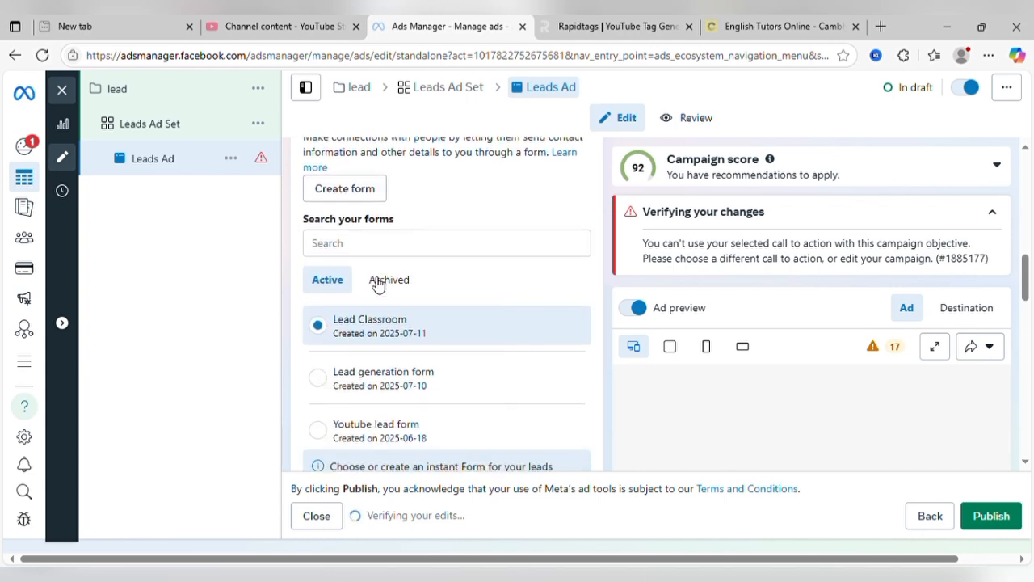
pyautogui.scroll(-3, 376, 282)
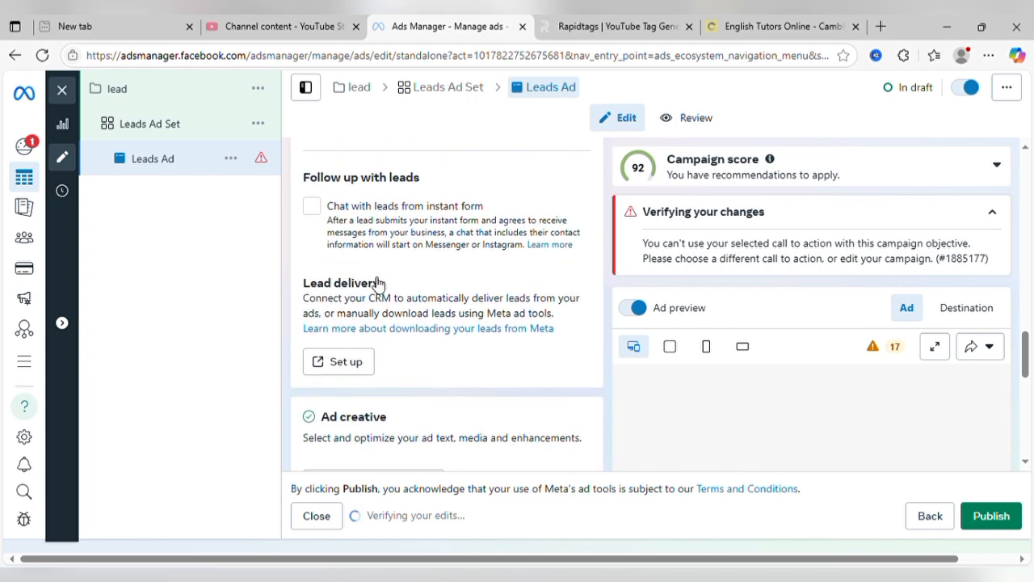
pyautogui.scroll(-3, 379, 286)
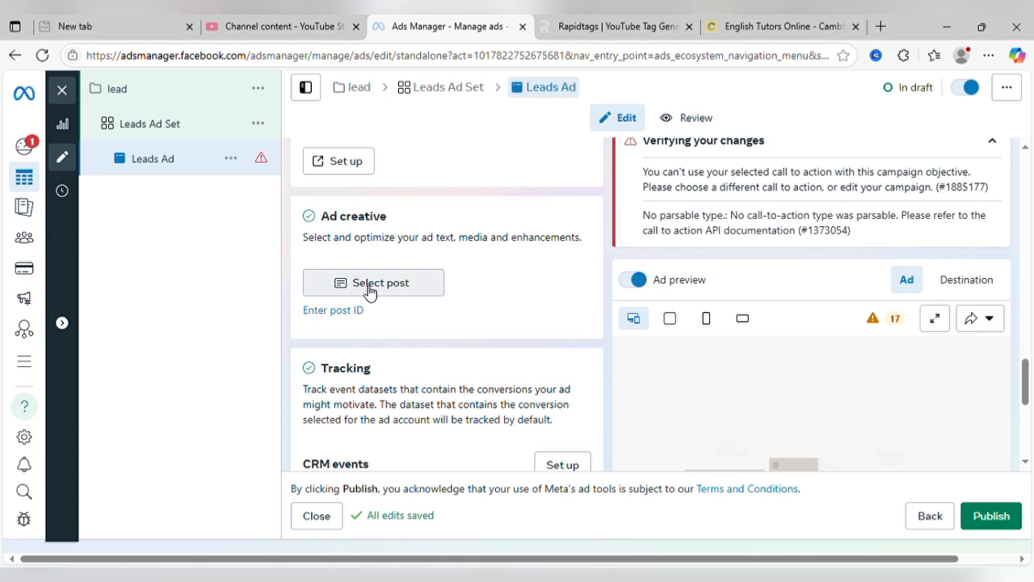
pyautogui.scroll(10, 369, 291)
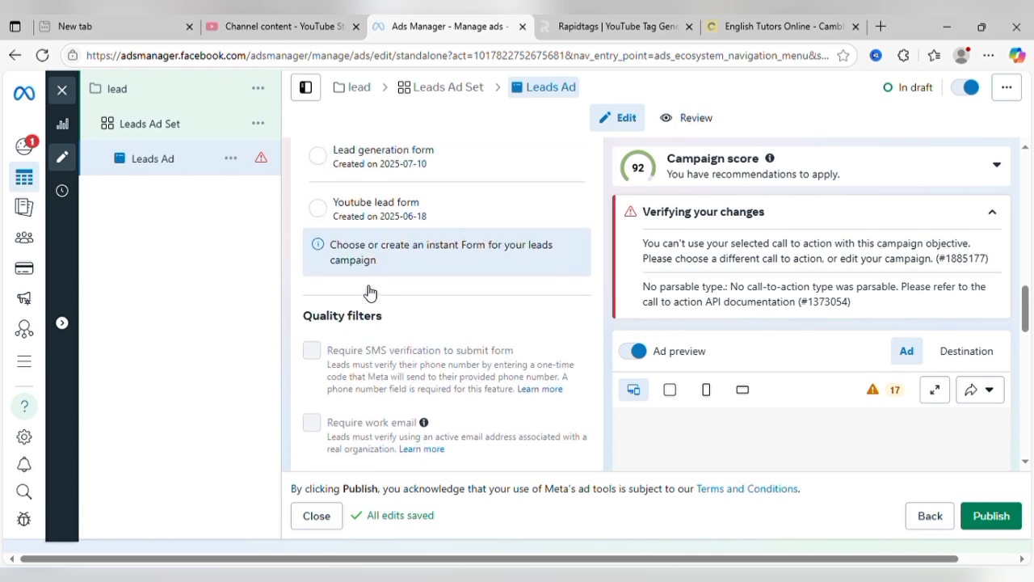
pyautogui.scroll(10, 370, 291)
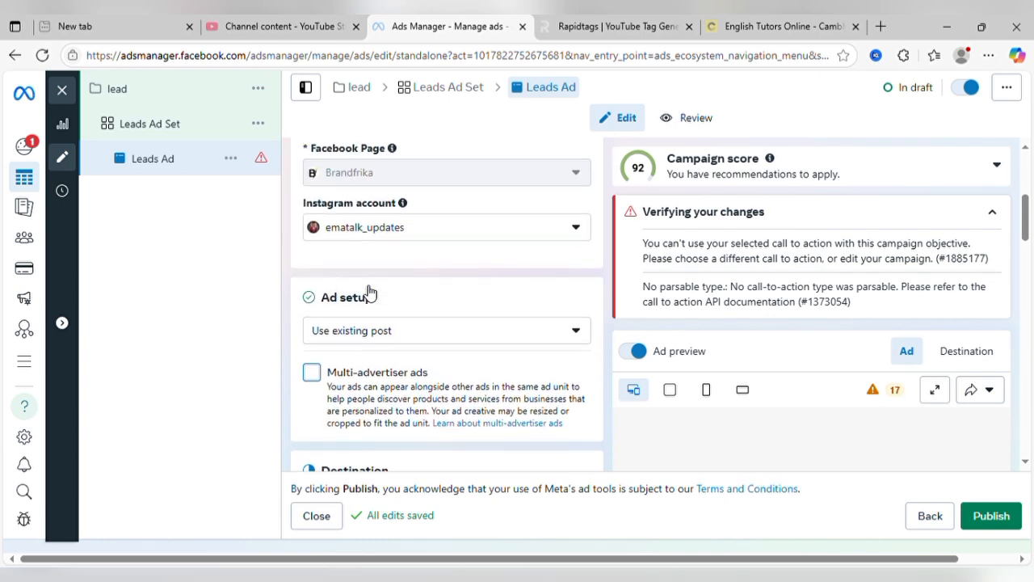
pyautogui.scroll(-10, 364, 366)
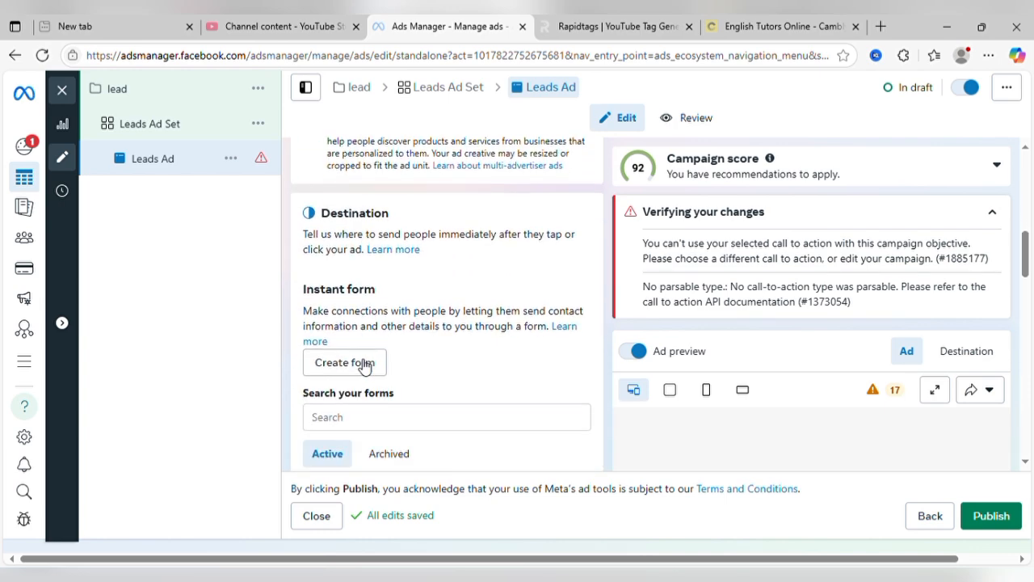
pyautogui.scroll(-10, 364, 365)
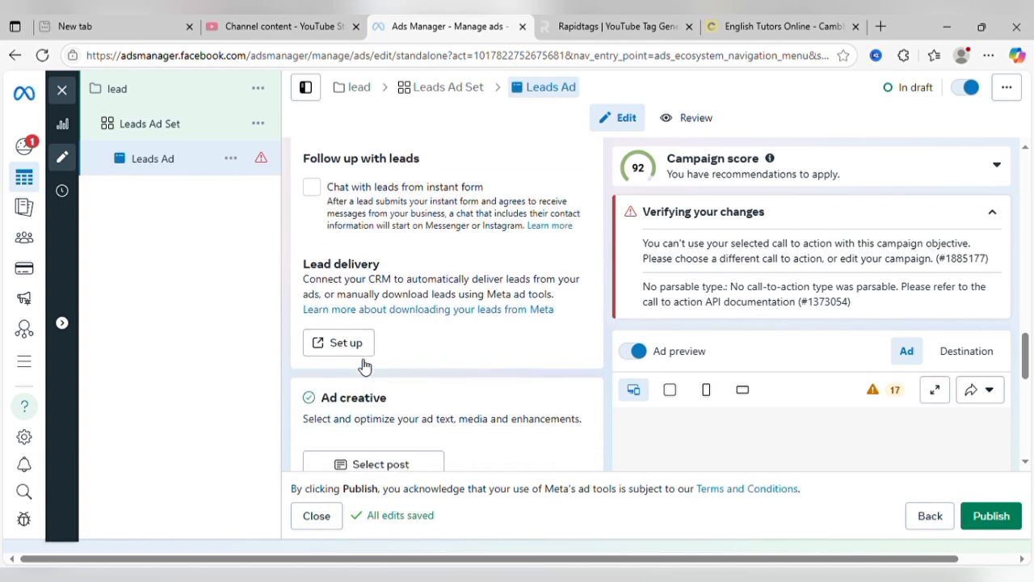
pyautogui.scroll(-1, 364, 366)
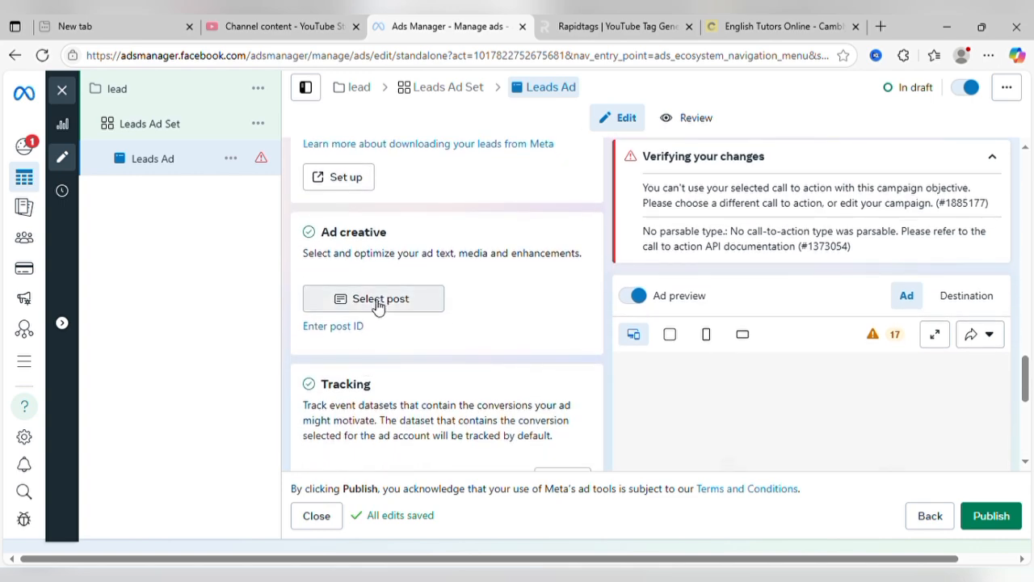
# Select the Jun 11, 2025 Facebook post beginning "Our culture is to brand you" as the ad creative
pyautogui.click(378, 304)
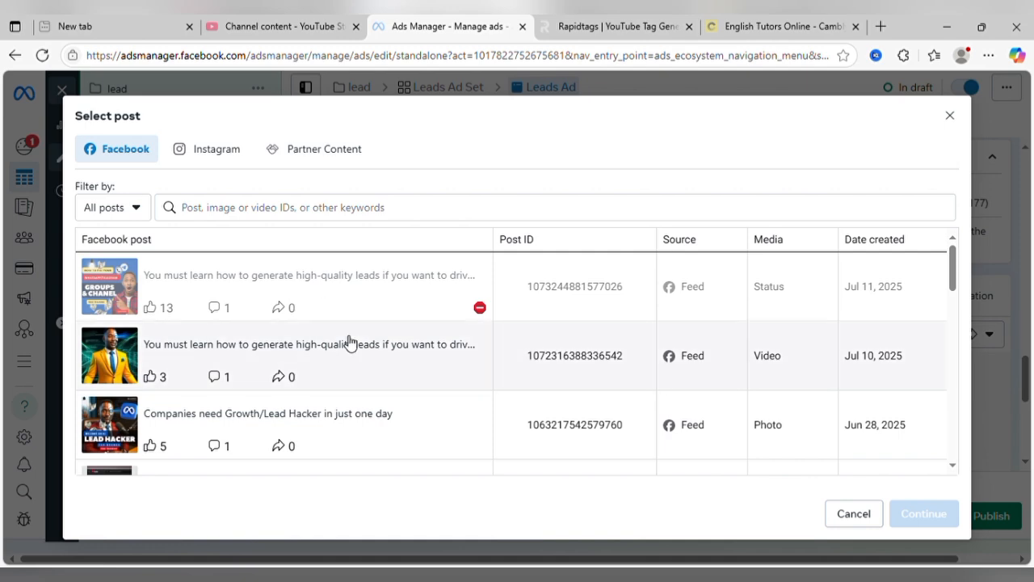
pyautogui.scroll(-5, 347, 342)
pyautogui.scroll(-10, 344, 341)
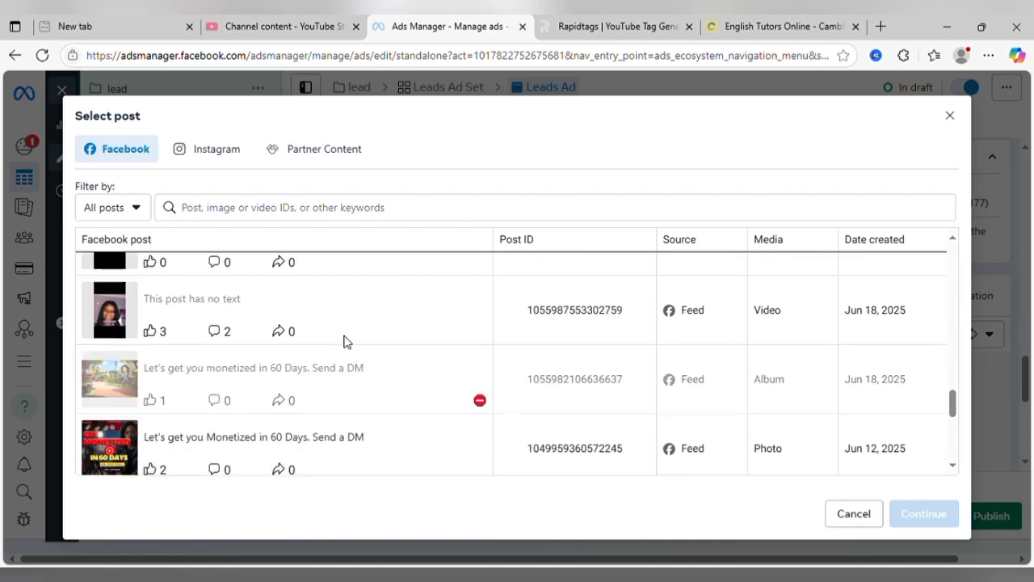
pyautogui.scroll(3, 344, 341)
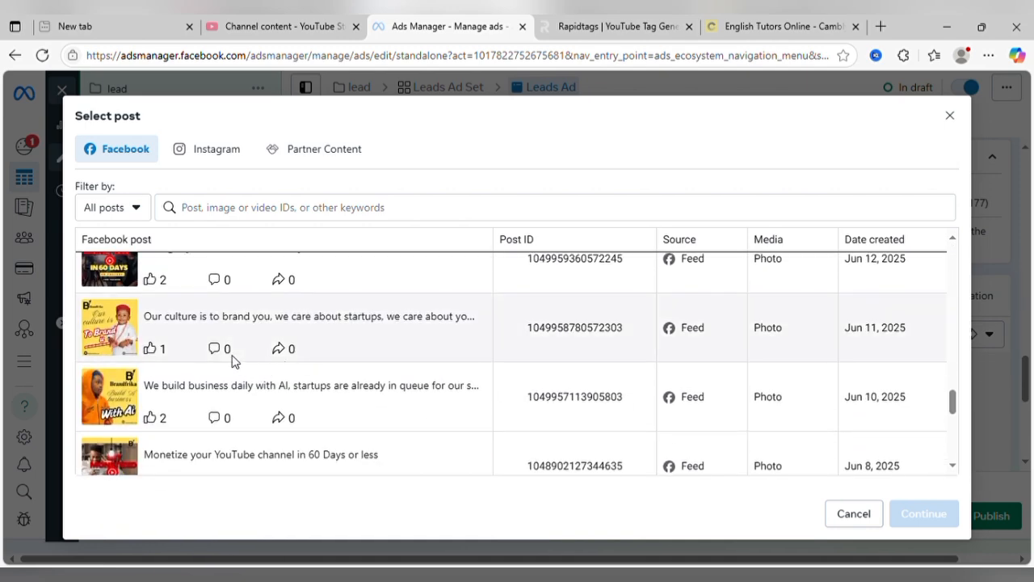
pyautogui.click(212, 323)
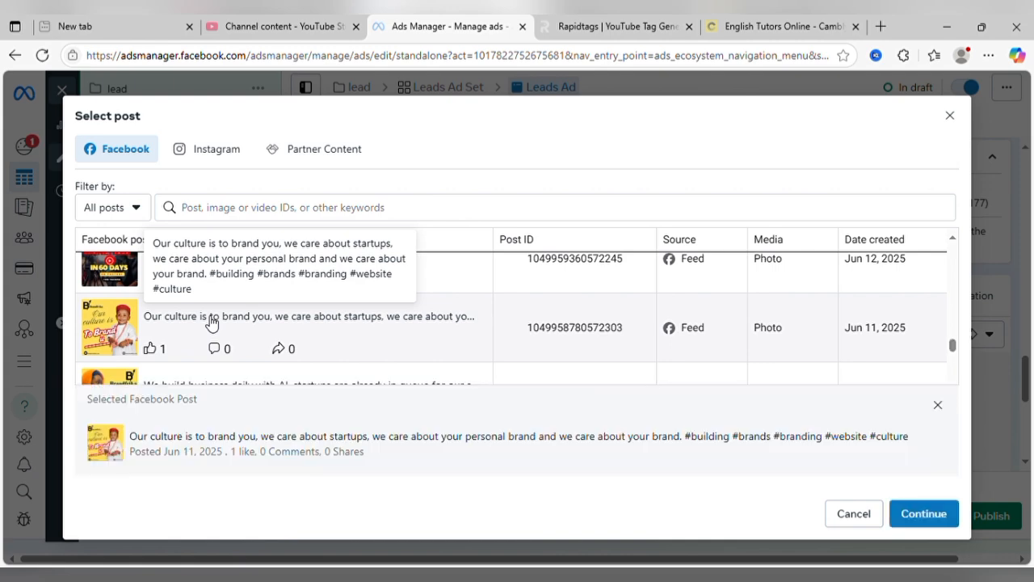
pyautogui.click(919, 517)
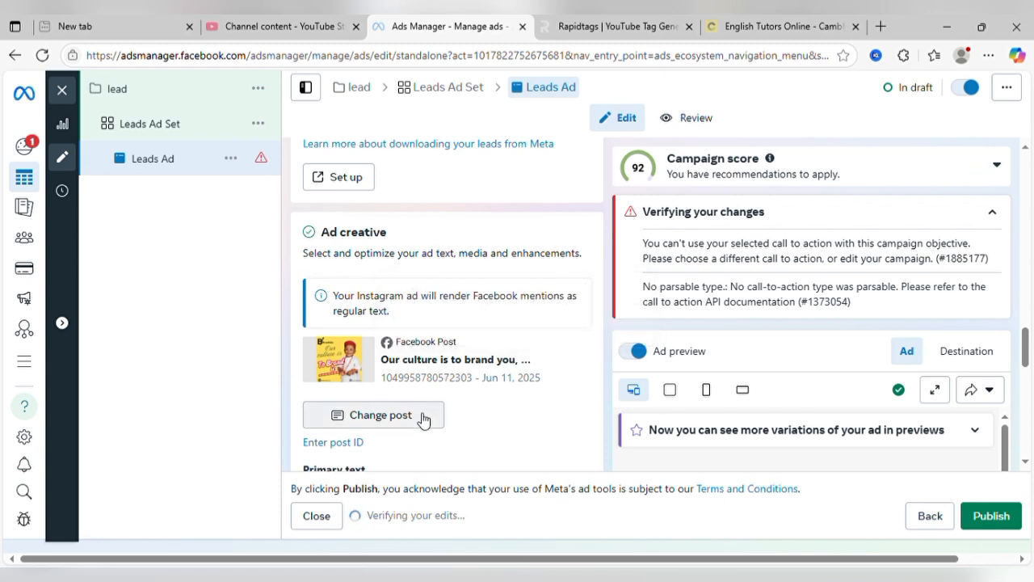
# Try to add a Get offer call to action to the selected post
pyautogui.scroll(-1, 422, 420)
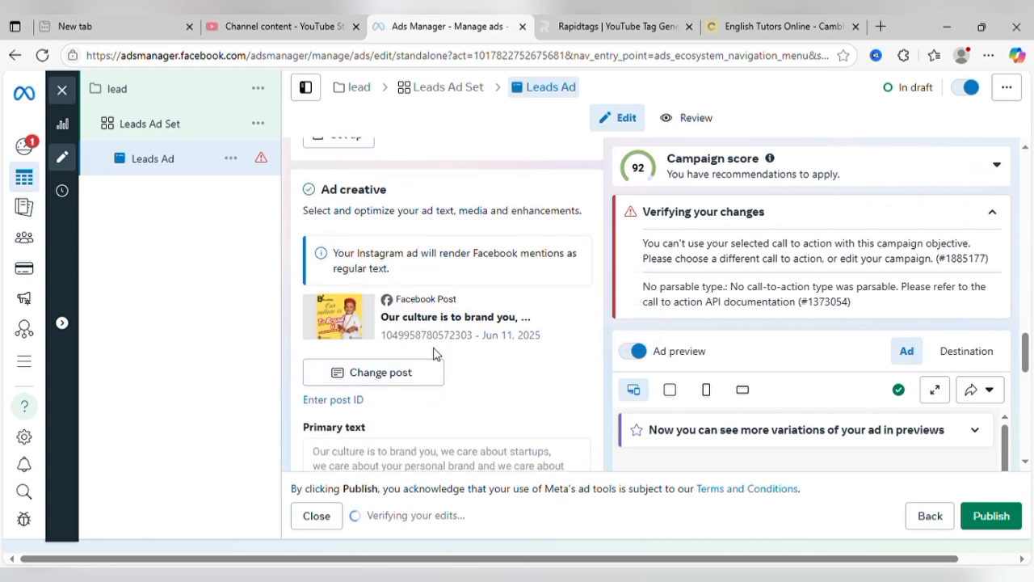
pyautogui.scroll(-3, 434, 353)
pyautogui.scroll(-1, 434, 353)
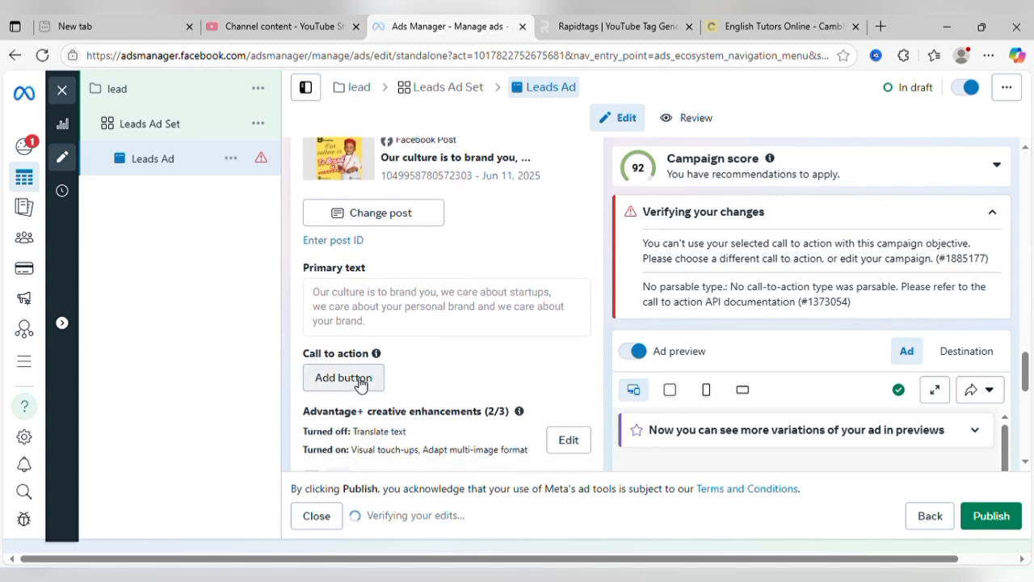
pyautogui.scroll(-1, 360, 385)
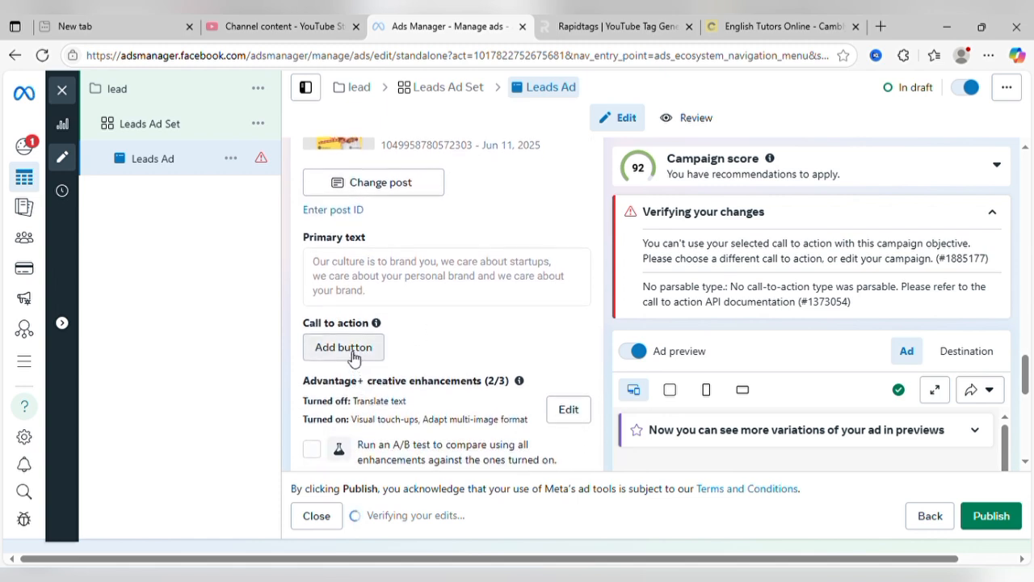
pyautogui.click(353, 357)
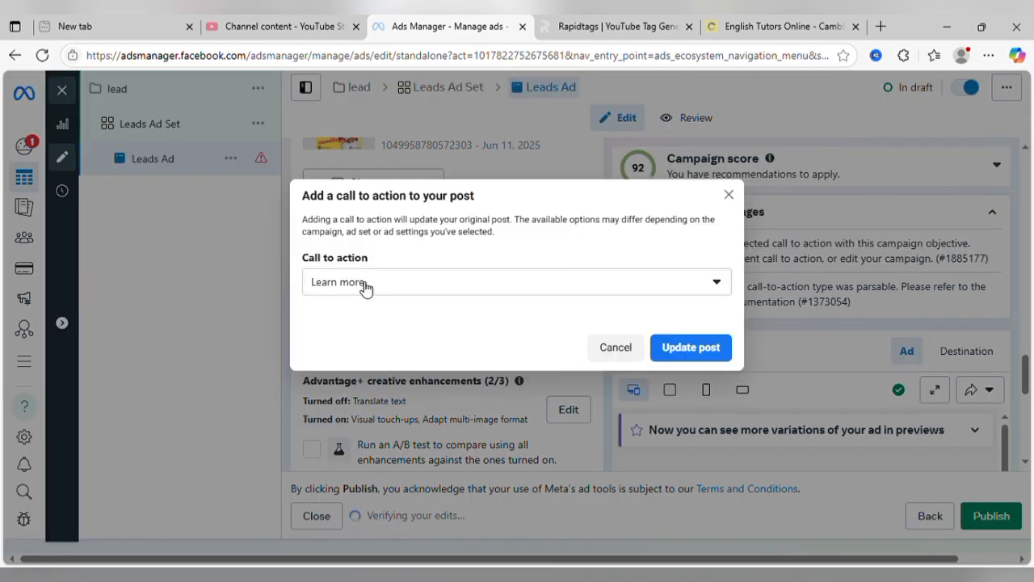
pyautogui.click(365, 288)
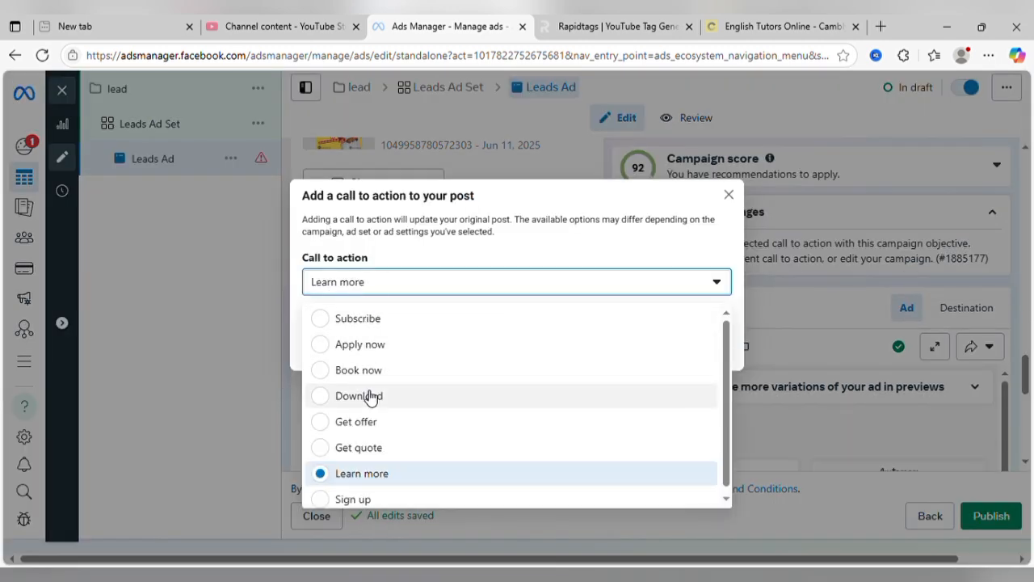
pyautogui.click(367, 421)
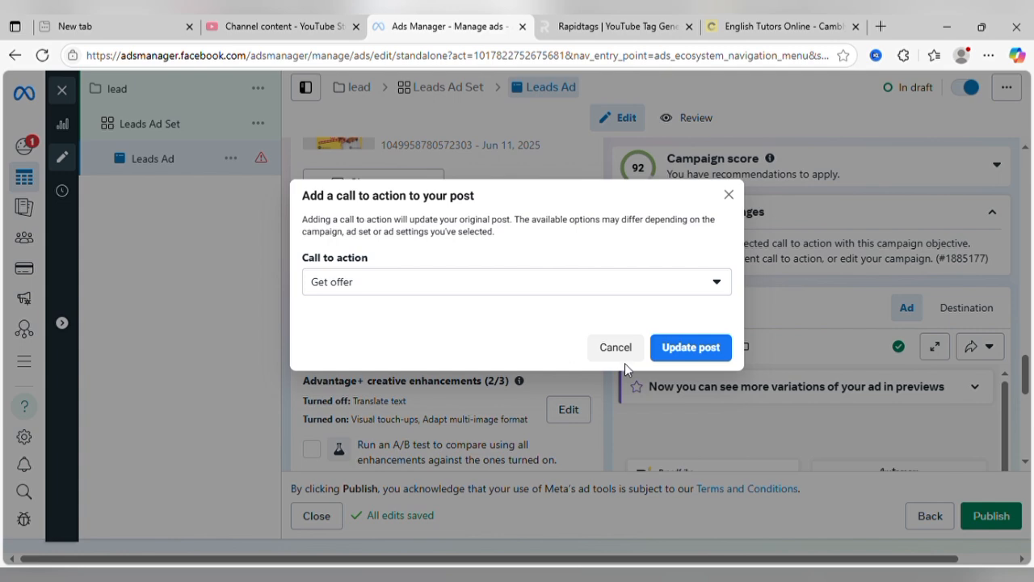
pyautogui.click(690, 358)
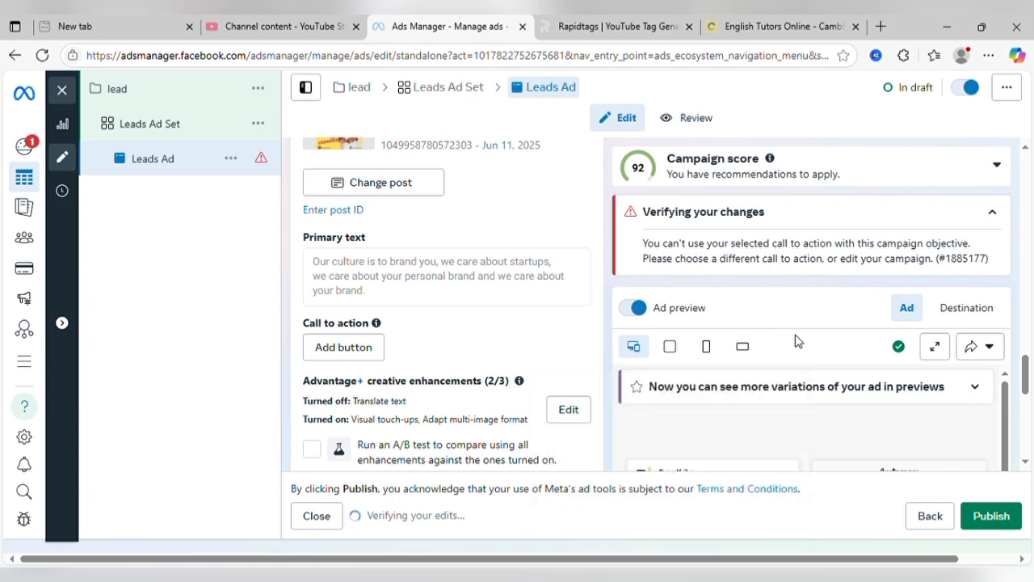
# Check the tracking settings and ad preview, and retry updating the post with the Get offer call to action
pyautogui.scroll(-5, 796, 341)
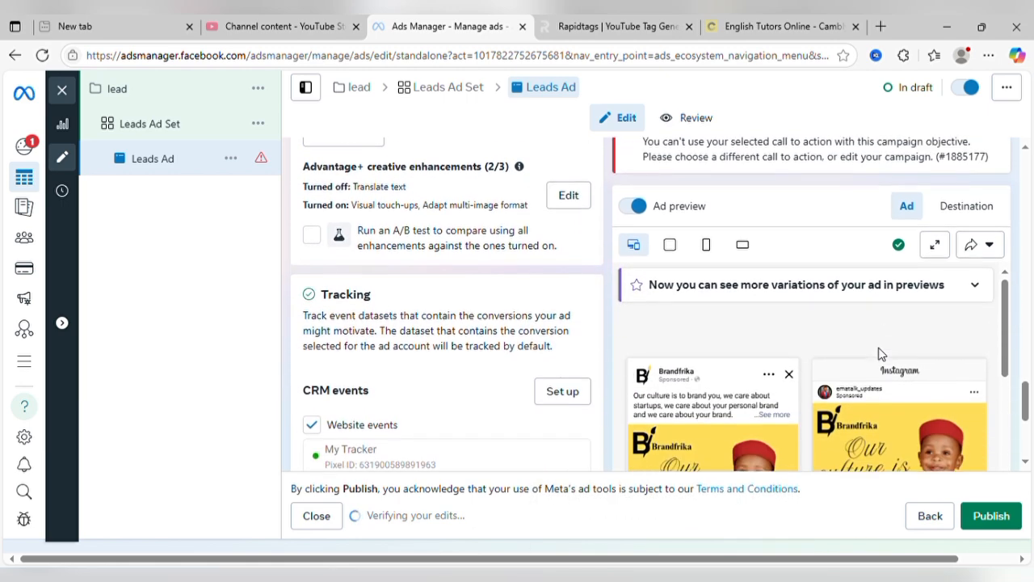
pyautogui.scroll(-3, 881, 354)
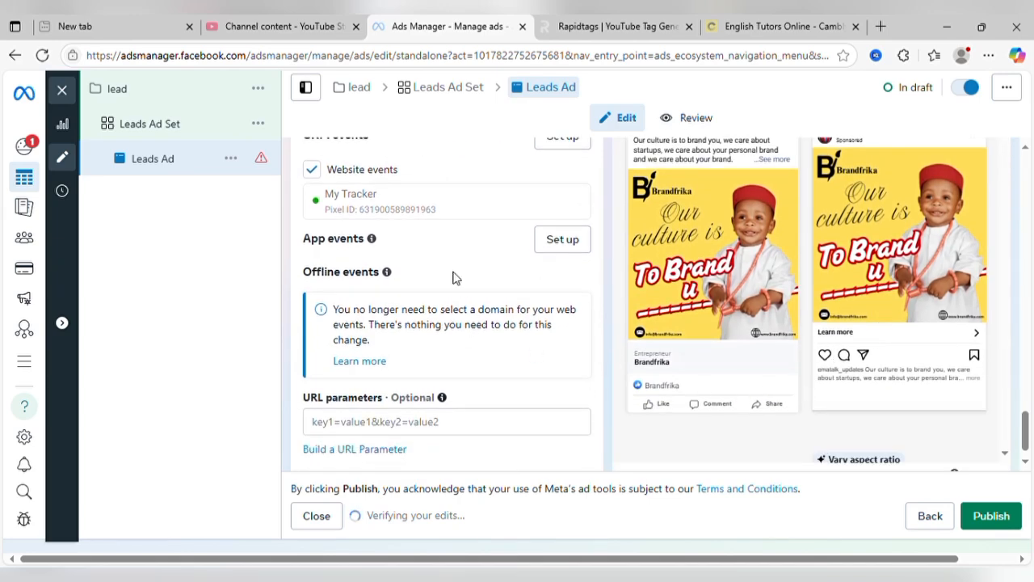
pyautogui.scroll(5, 452, 277)
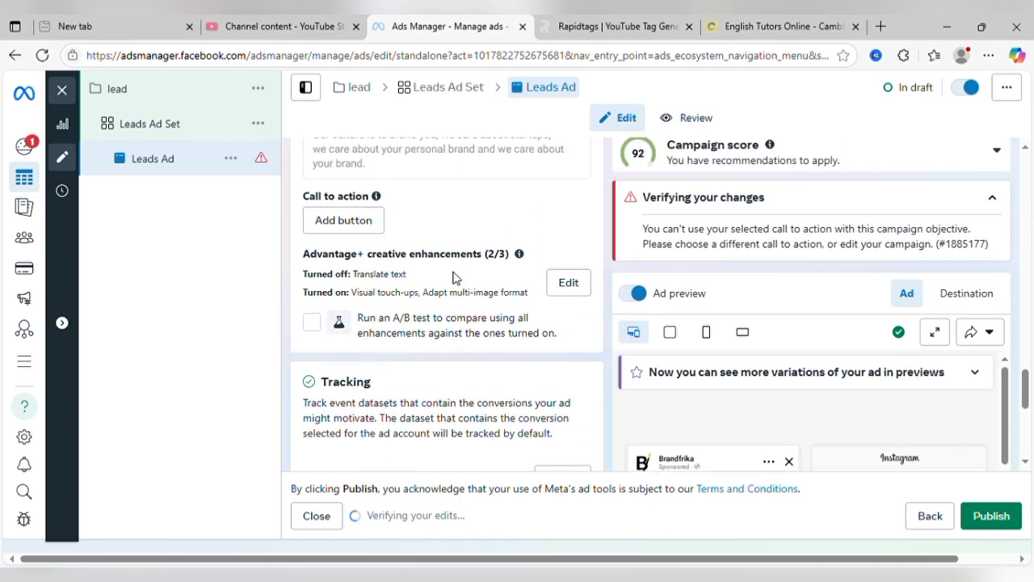
pyautogui.scroll(2, 453, 277)
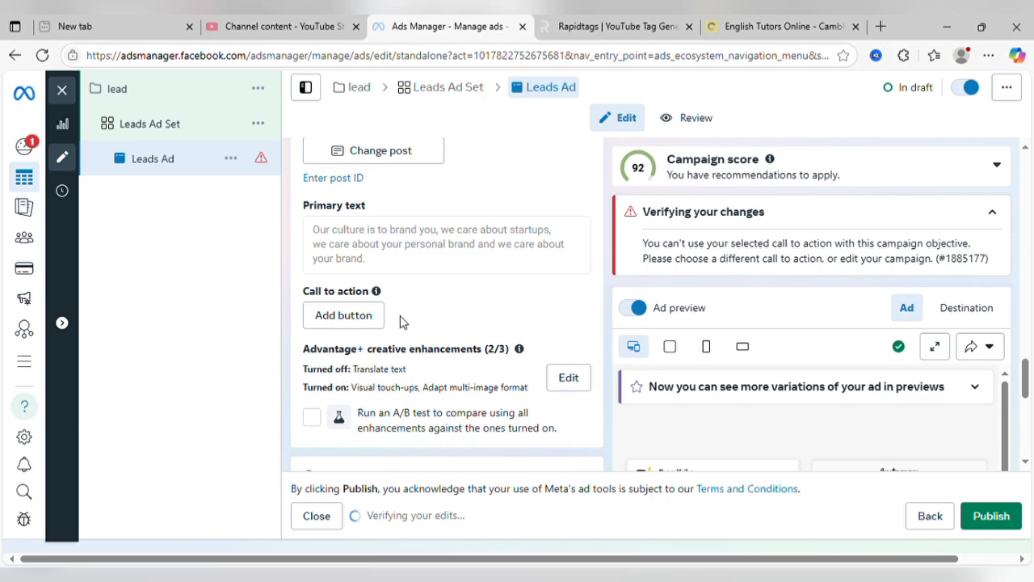
pyautogui.click(355, 322)
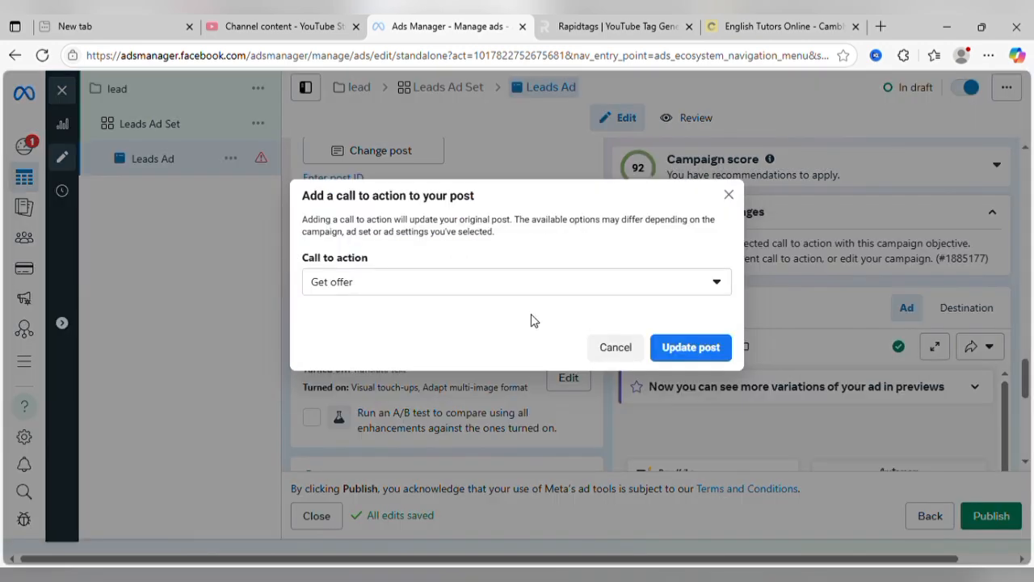
pyautogui.click(674, 343)
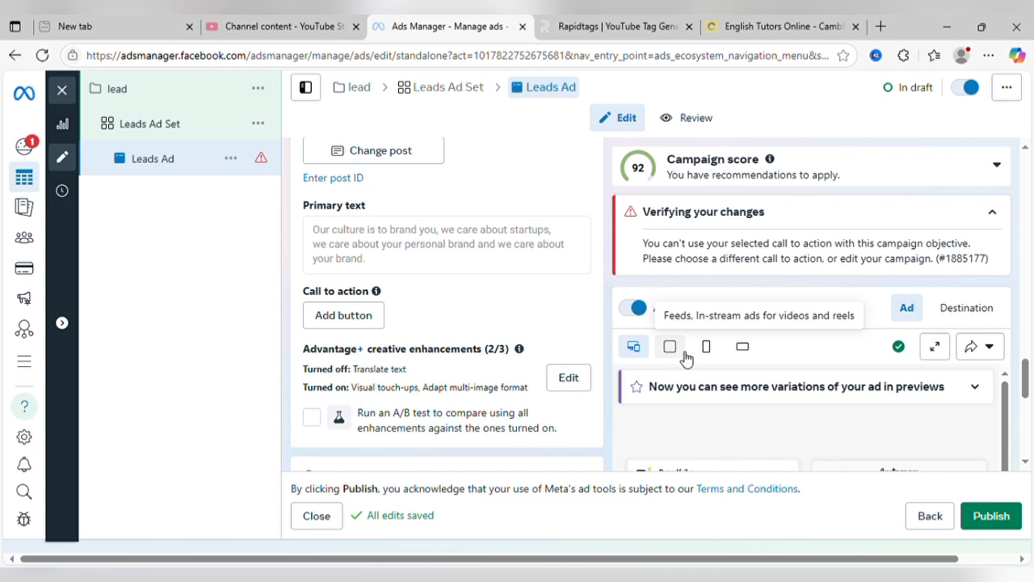
# Examine the Leads Ad's creative, tracking, ad preview, lead delivery and instant form selection
pyautogui.scroll(2, 393, 308)
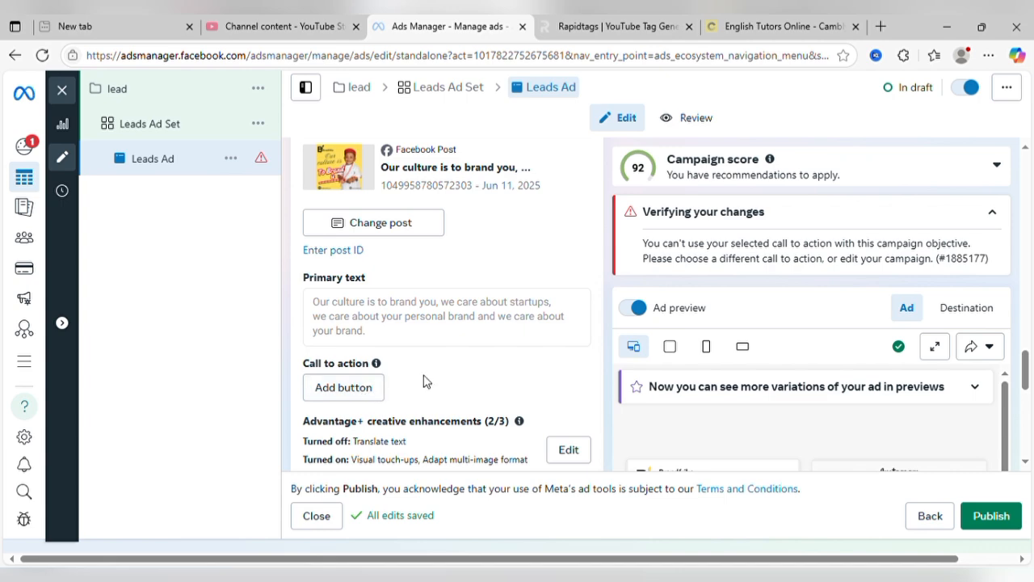
pyautogui.scroll(-5, 426, 382)
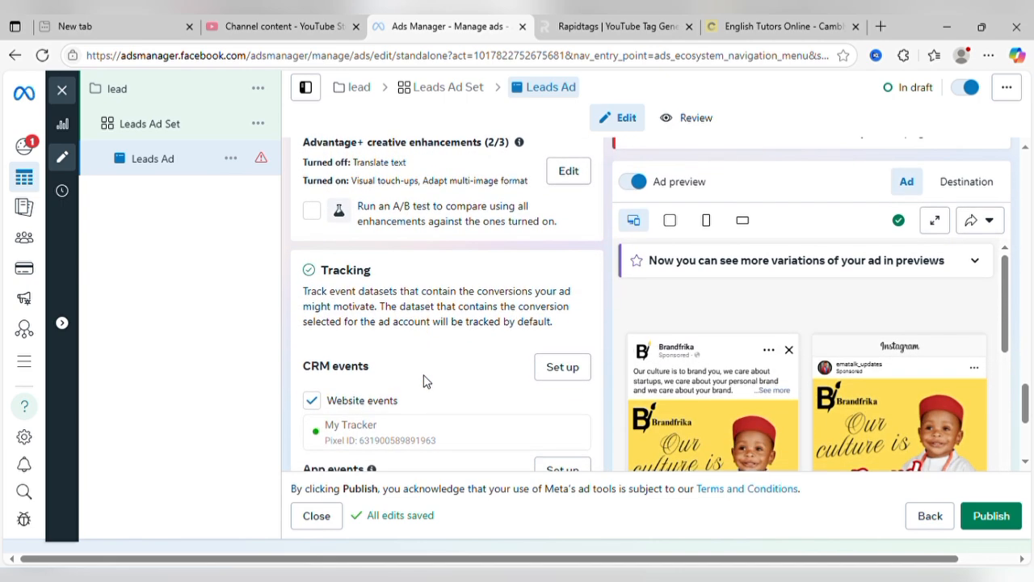
pyautogui.scroll(-3, 426, 381)
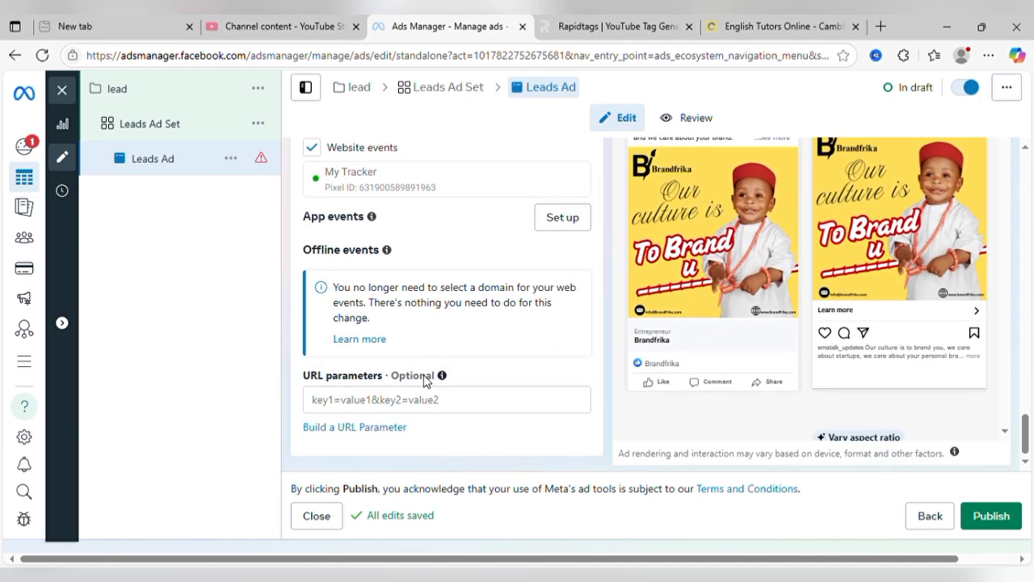
pyautogui.scroll(8, 485, 340)
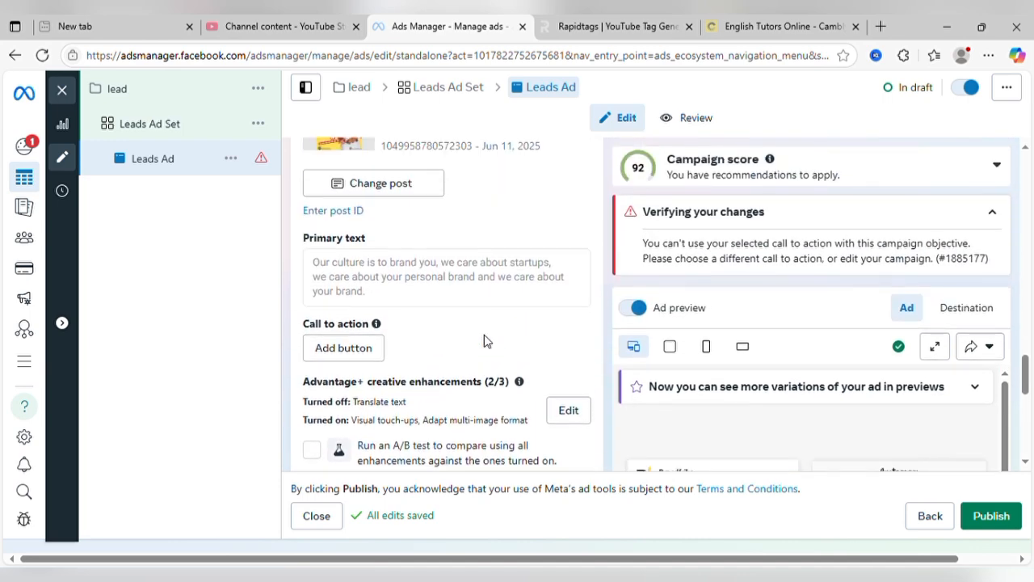
pyautogui.scroll(1, 485, 340)
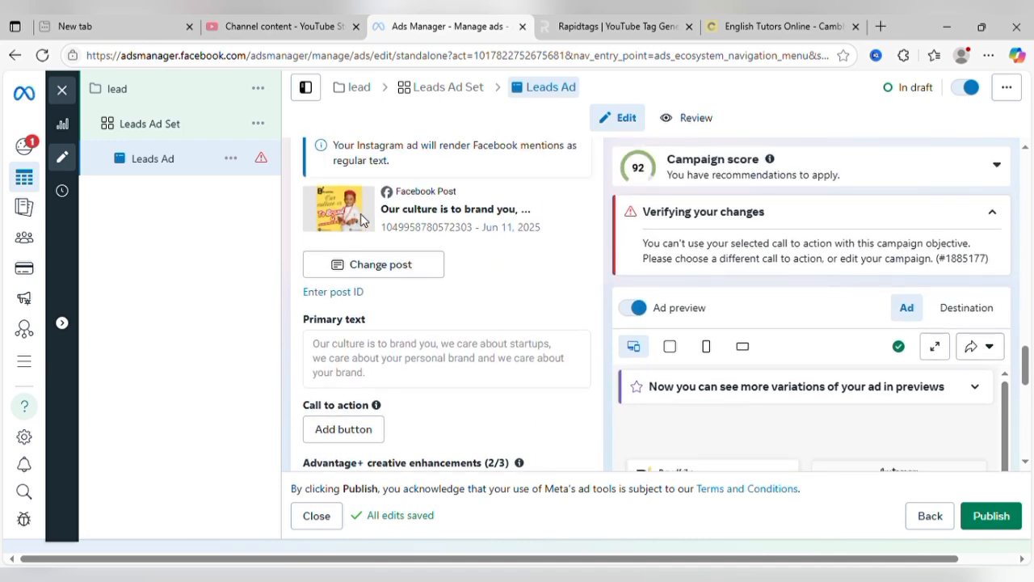
pyautogui.scroll(3, 406, 229)
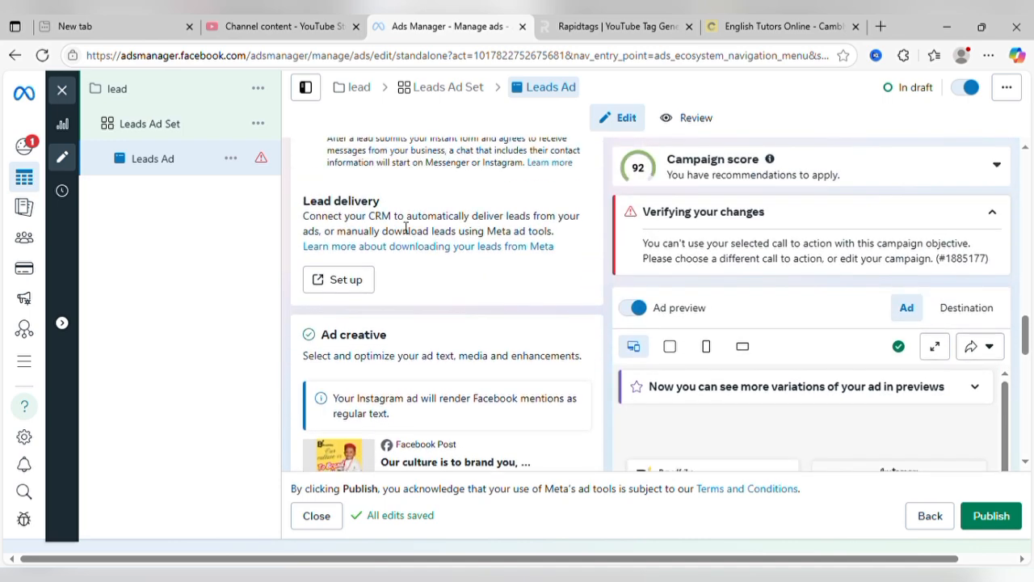
pyautogui.scroll(6, 407, 229)
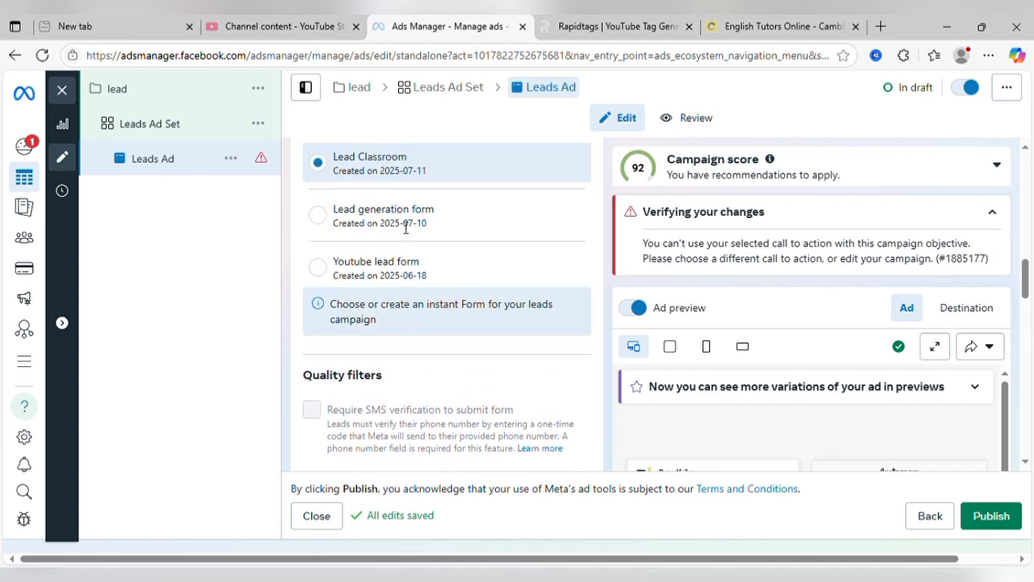
pyautogui.scroll(2, 406, 227)
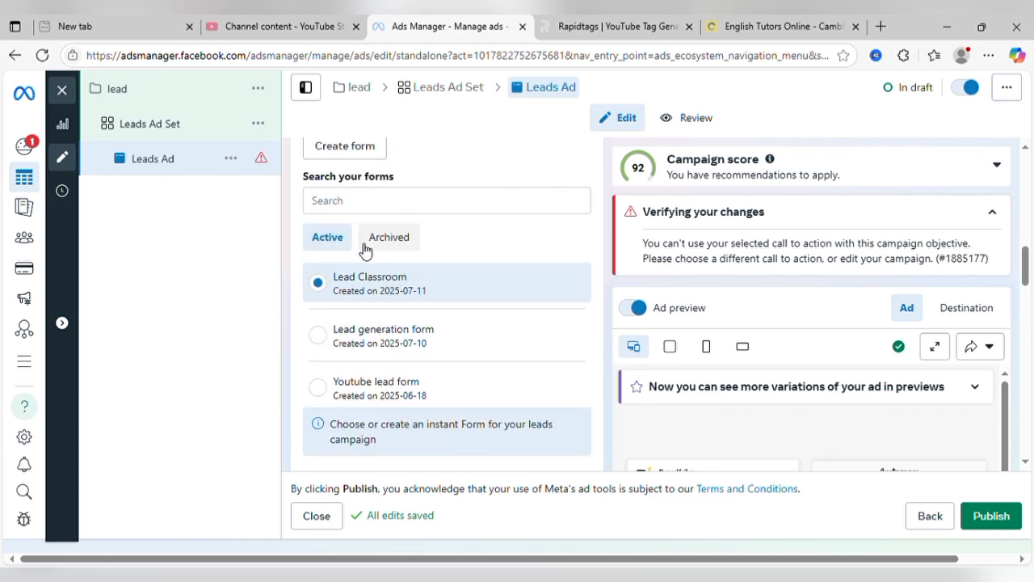
pyautogui.scroll(1, 395, 201)
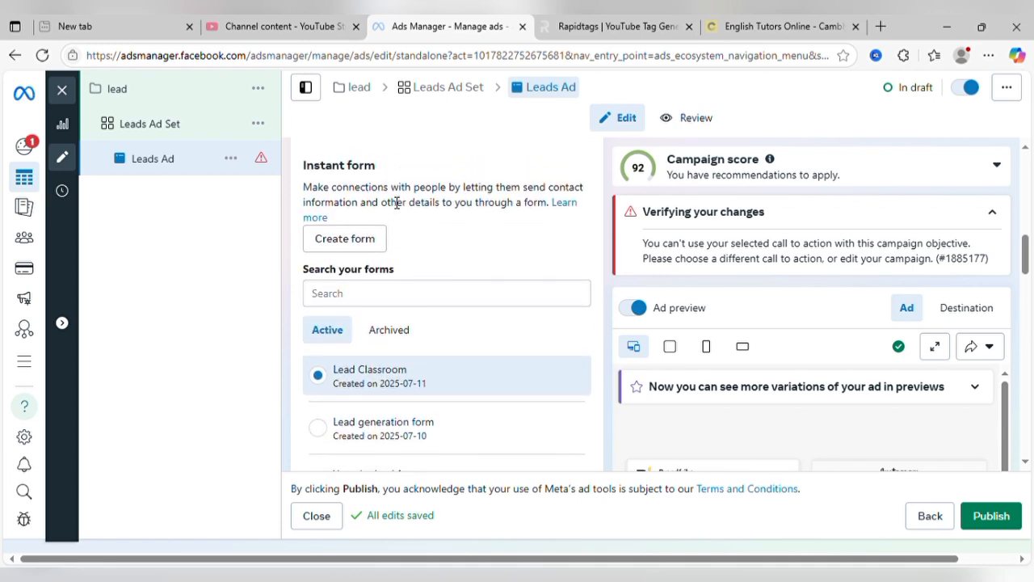
# Create a new instant form named "lead class f", keeping the More volume form type
pyautogui.click(345, 240)
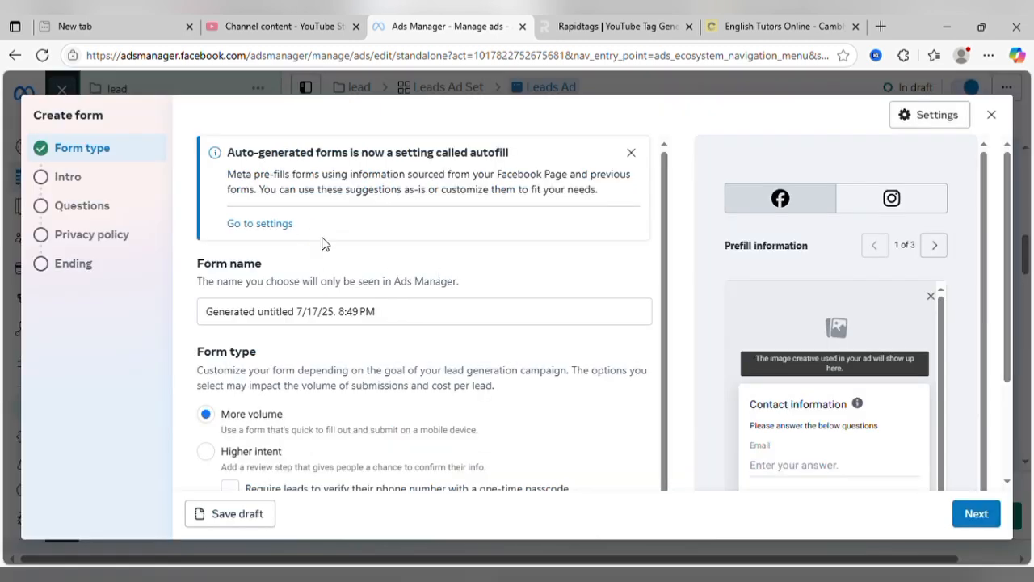
pyautogui.click(322, 320)
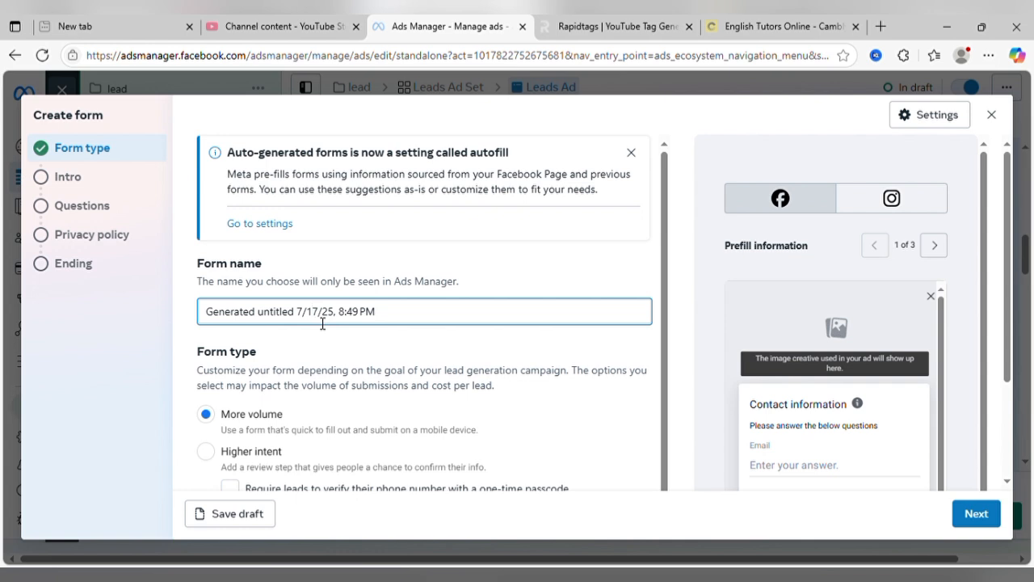
pyautogui.hotkey('ctrl', 'a')
pyautogui.press('BackSpace')
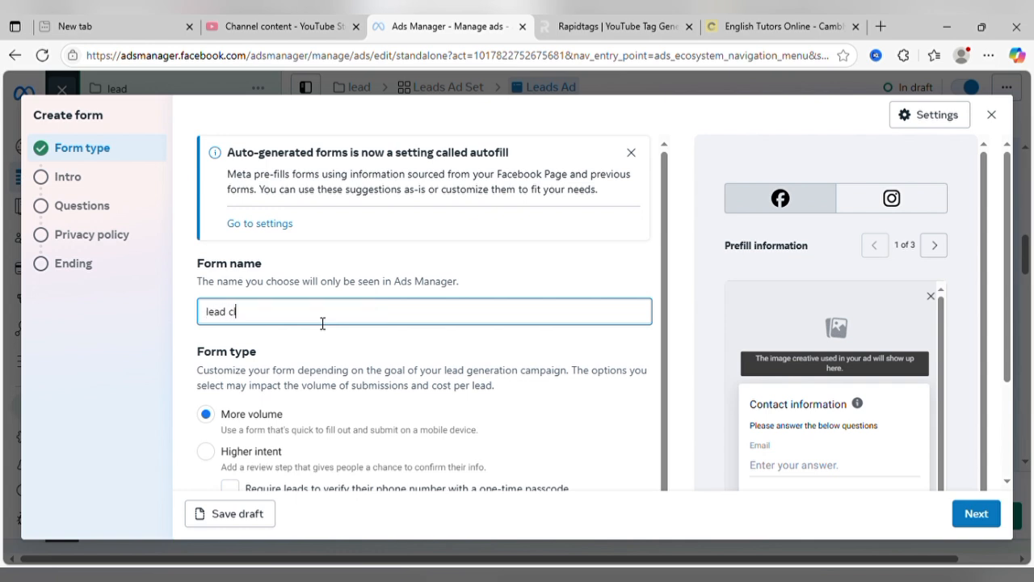
pyautogui.write('lead class f')
pyautogui.scroll(-1, 247, 396)
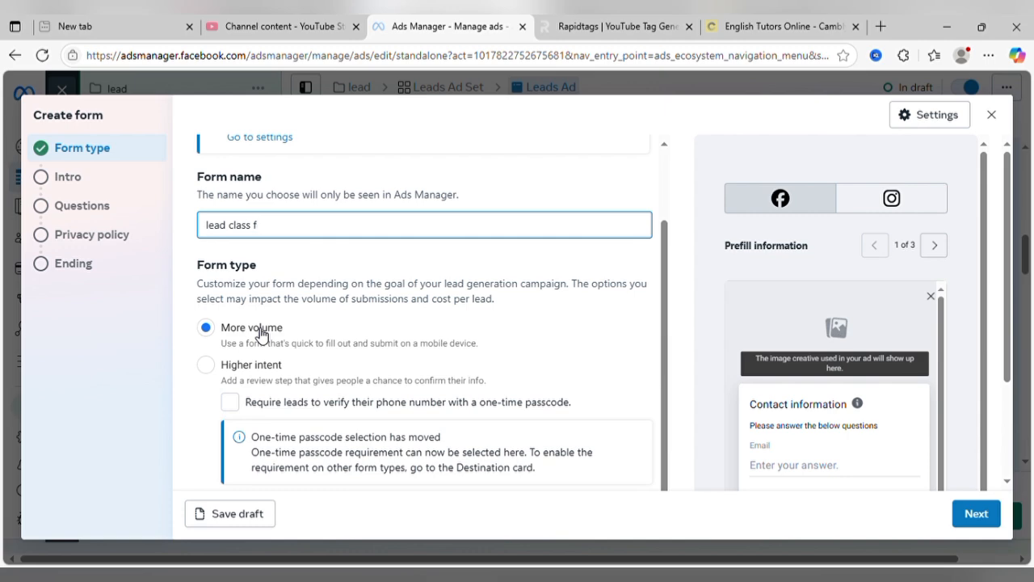
pyautogui.scroll(-2, 436, 318)
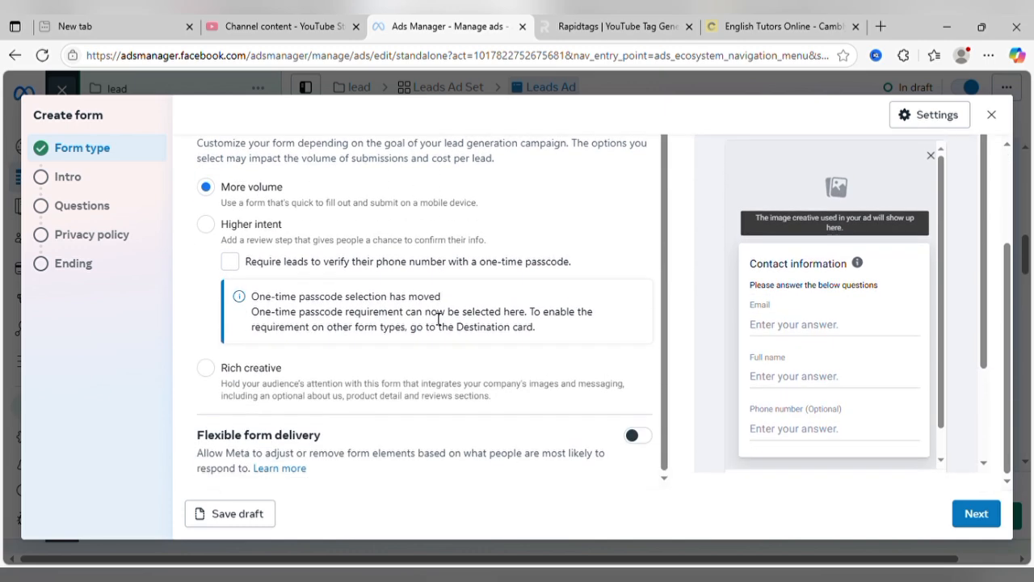
pyautogui.click(976, 514)
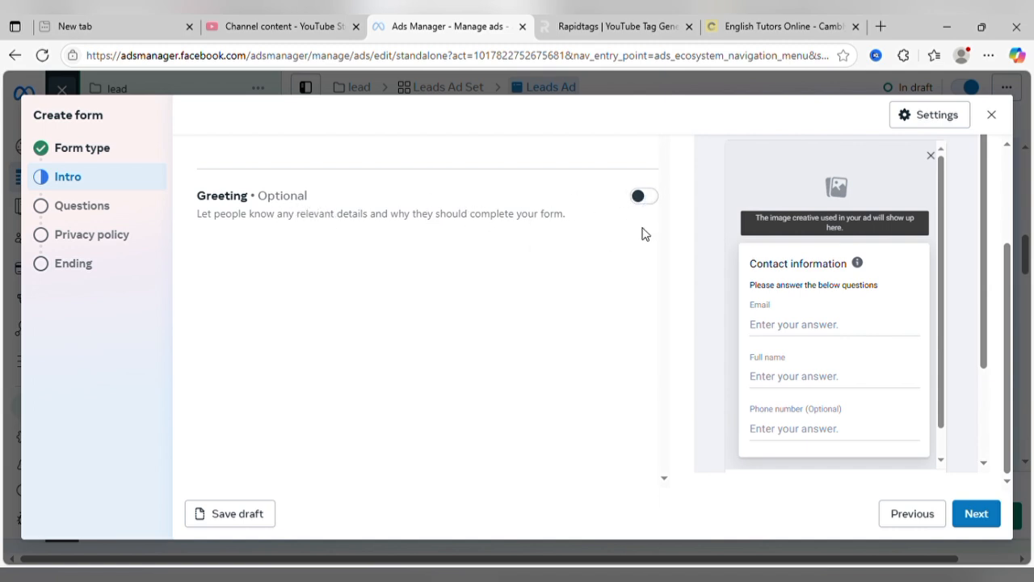
# Leave the intro greeting off and set the contact information description to "let's connect"
pyautogui.click(976, 516)
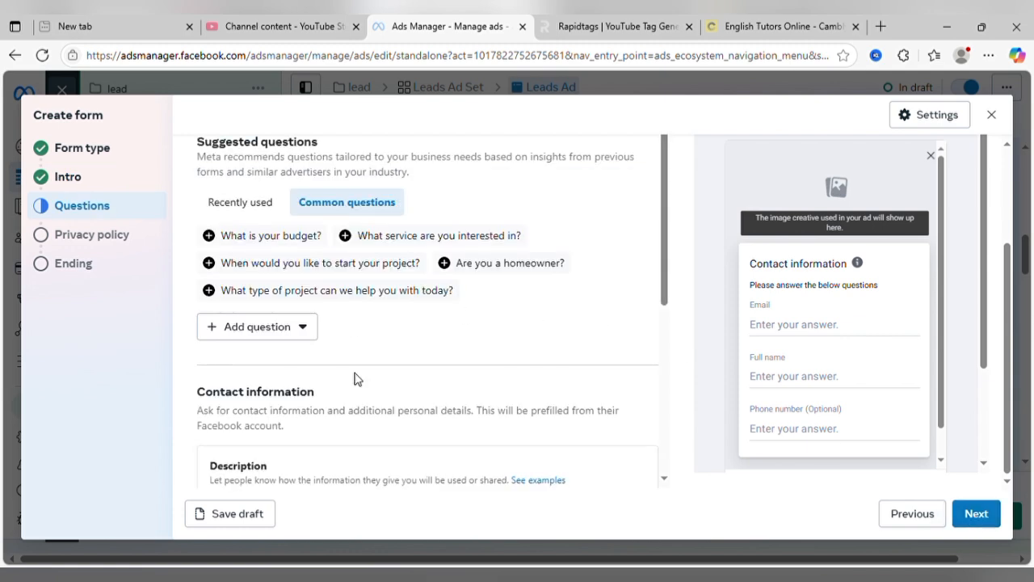
pyautogui.scroll(-2, 353, 378)
pyautogui.click(335, 402)
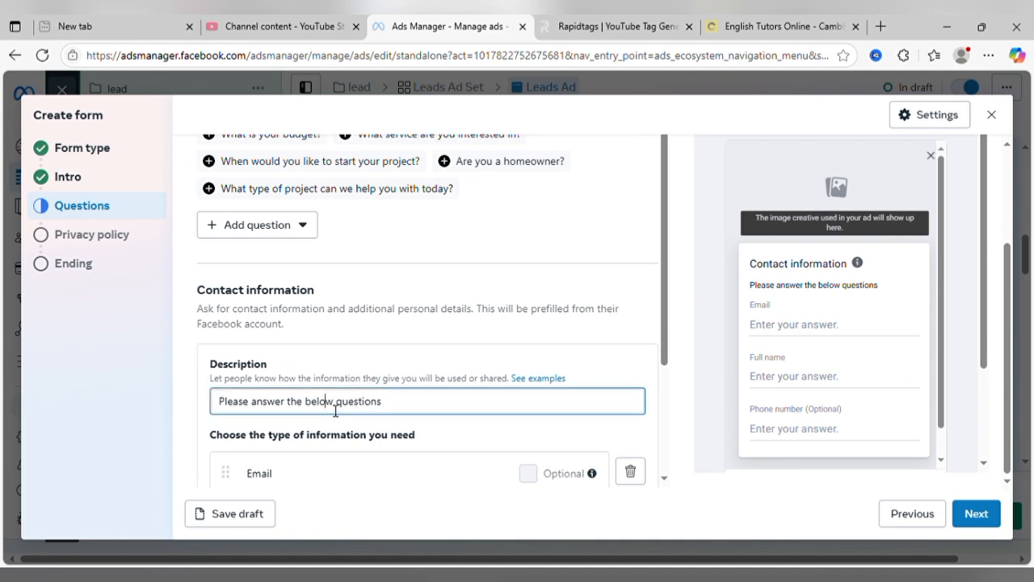
pyautogui.hotkey('ctrl', 'a')
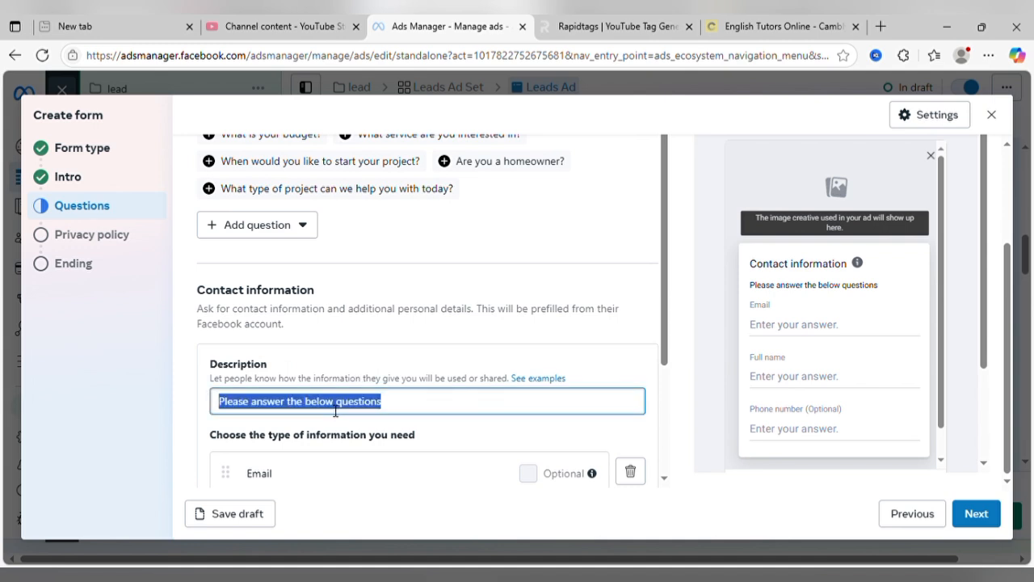
pyautogui.write('I')
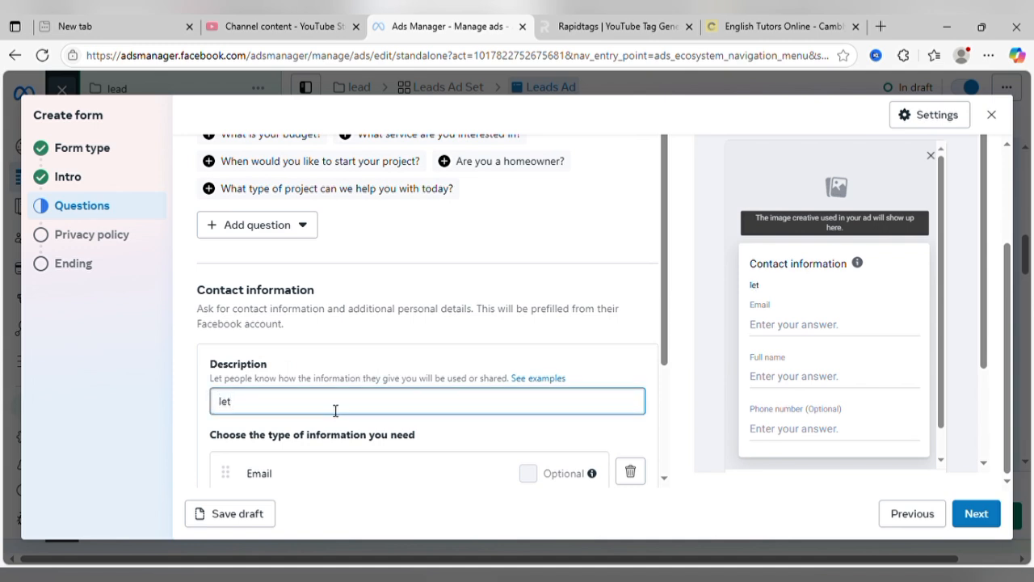
pyautogui.write("et's connect")
# Remove the phone number and full name fields from the requested contact information and continue to the privacy policy
pyautogui.scroll(-3, 411, 368)
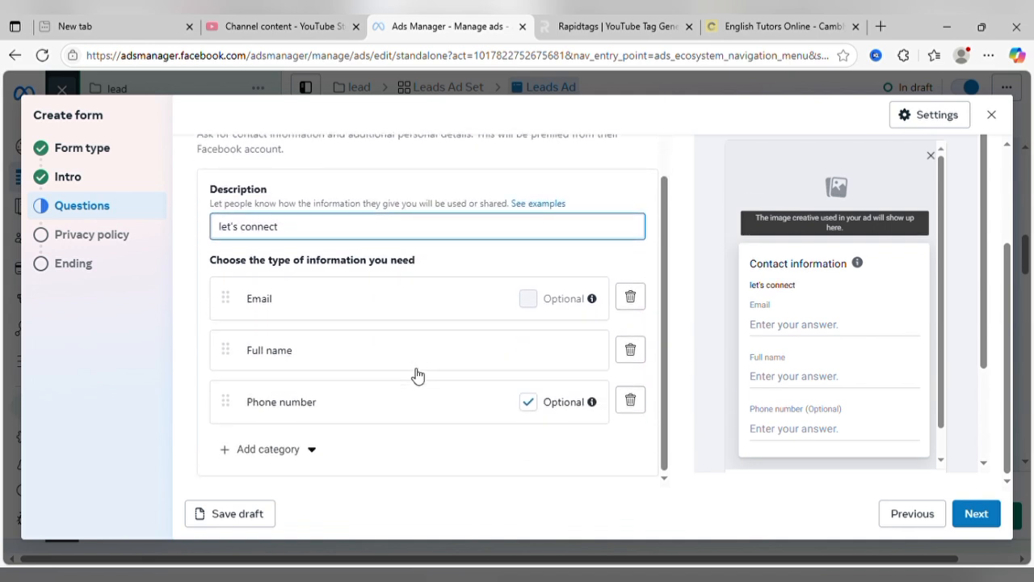
pyautogui.click(632, 401)
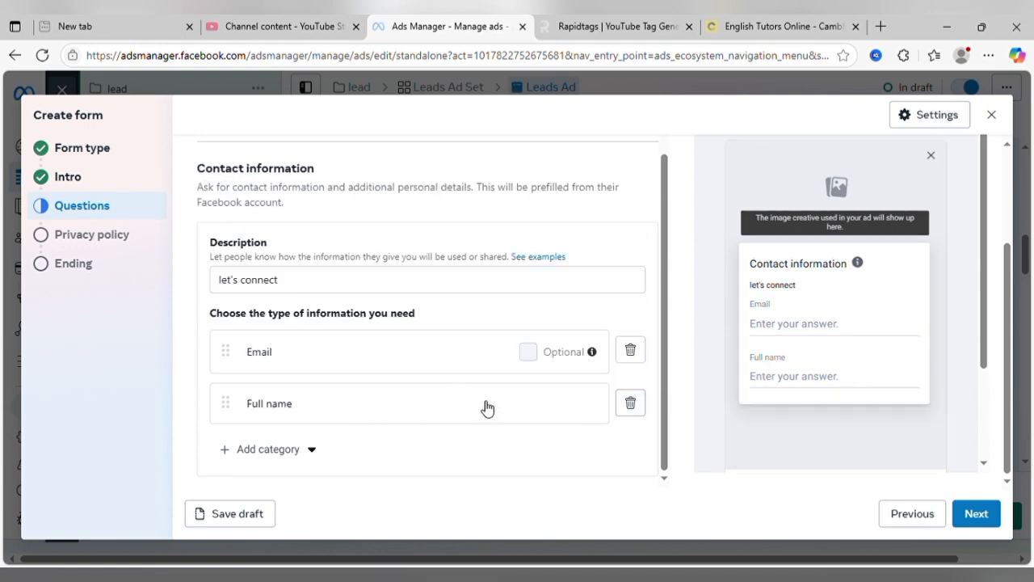
pyautogui.click(631, 404)
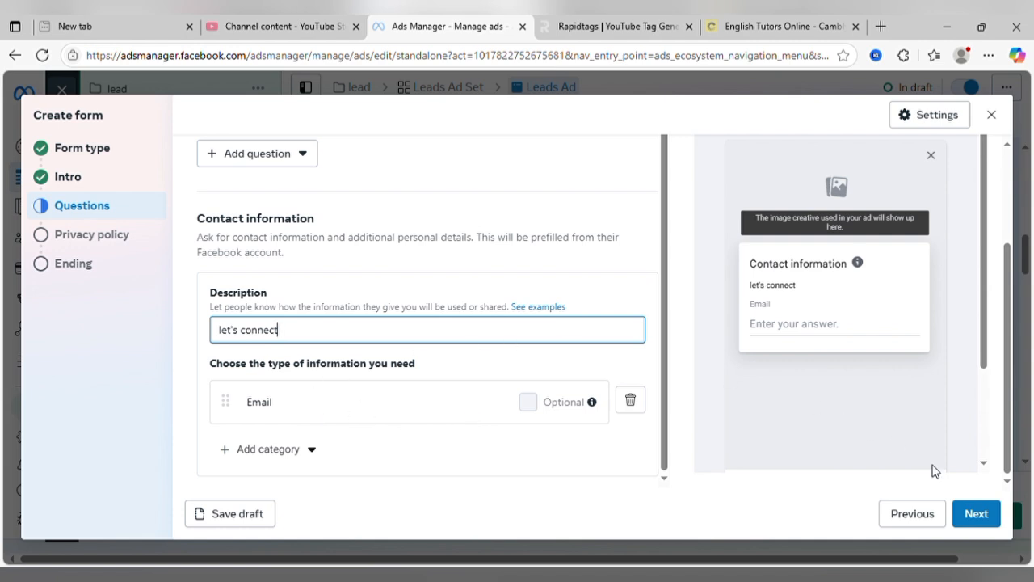
pyautogui.click(976, 514)
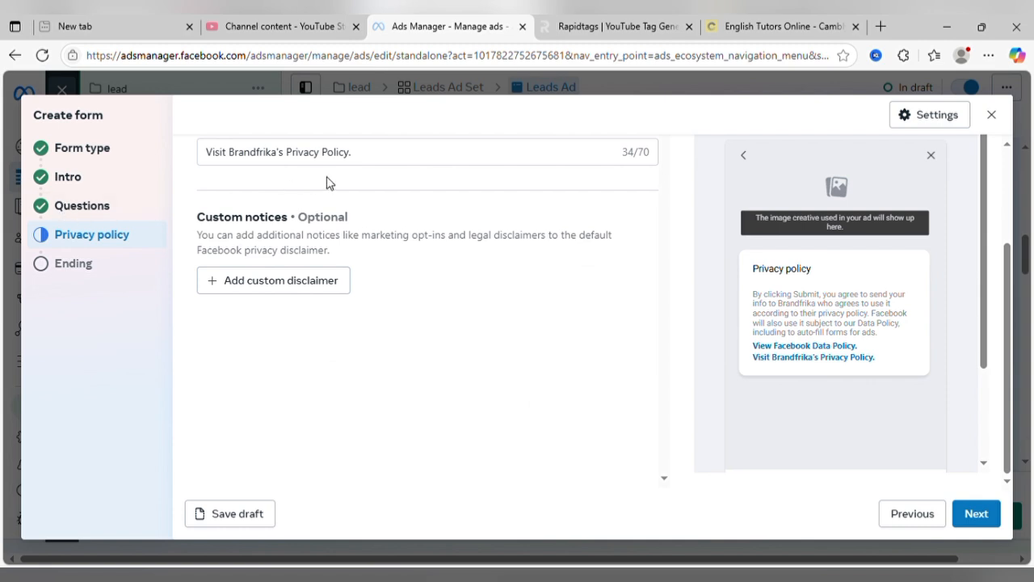
# Review the form's privacy policy link and link text, keep them as they are, and continue to the ending page
pyautogui.scroll(2, 326, 180)
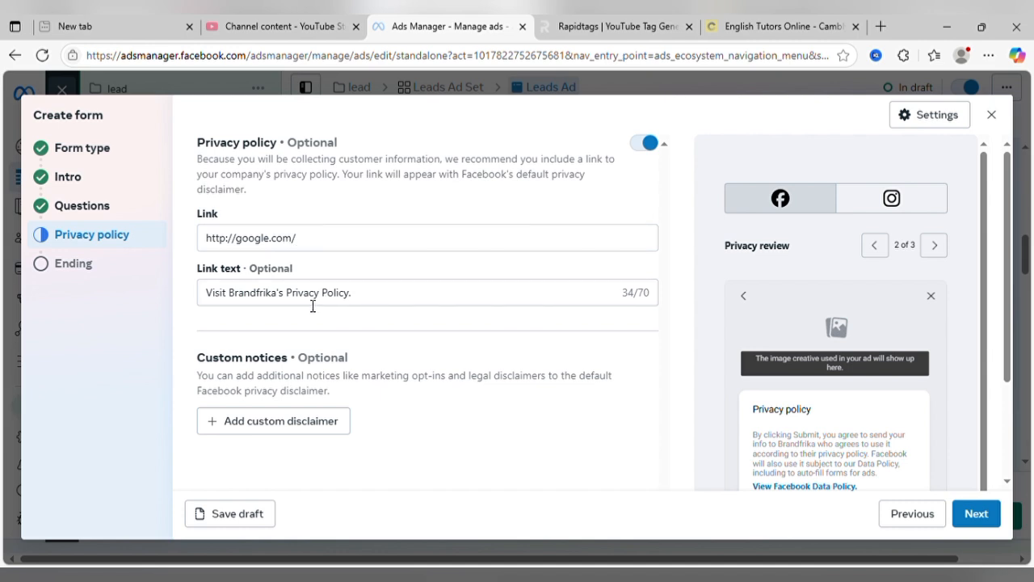
pyautogui.click(316, 242)
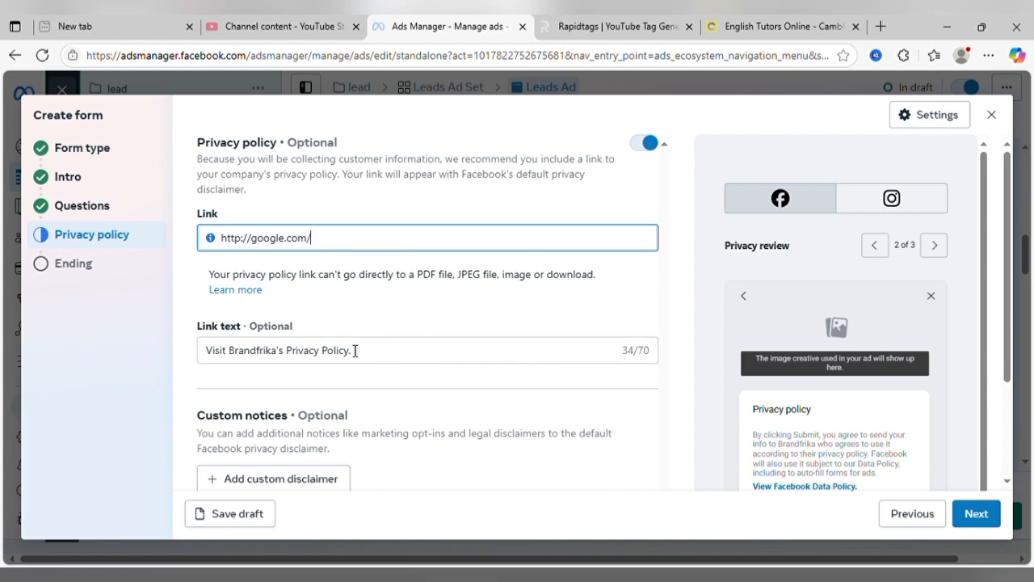
pyautogui.scroll(-2, 356, 360)
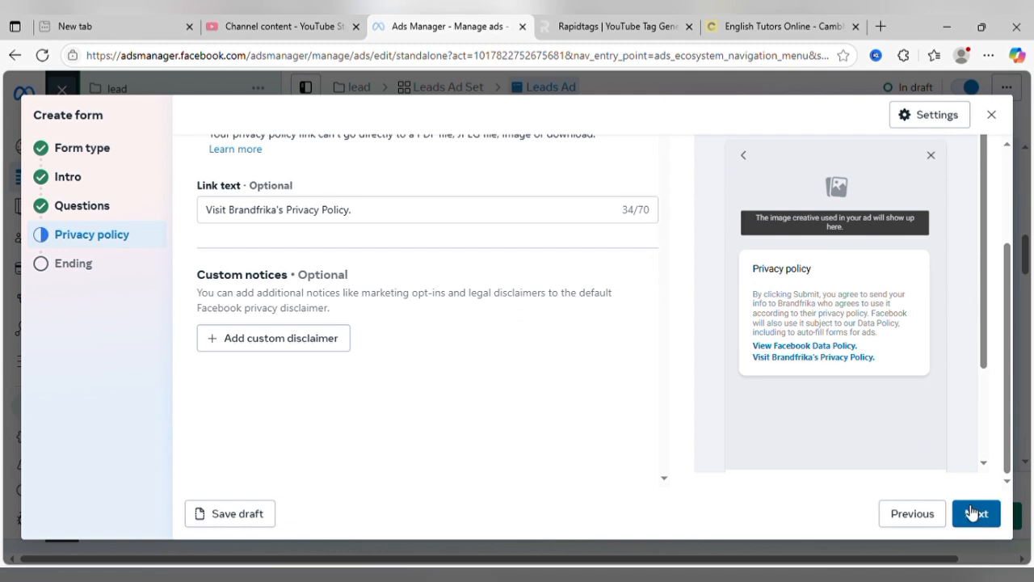
pyautogui.click(974, 513)
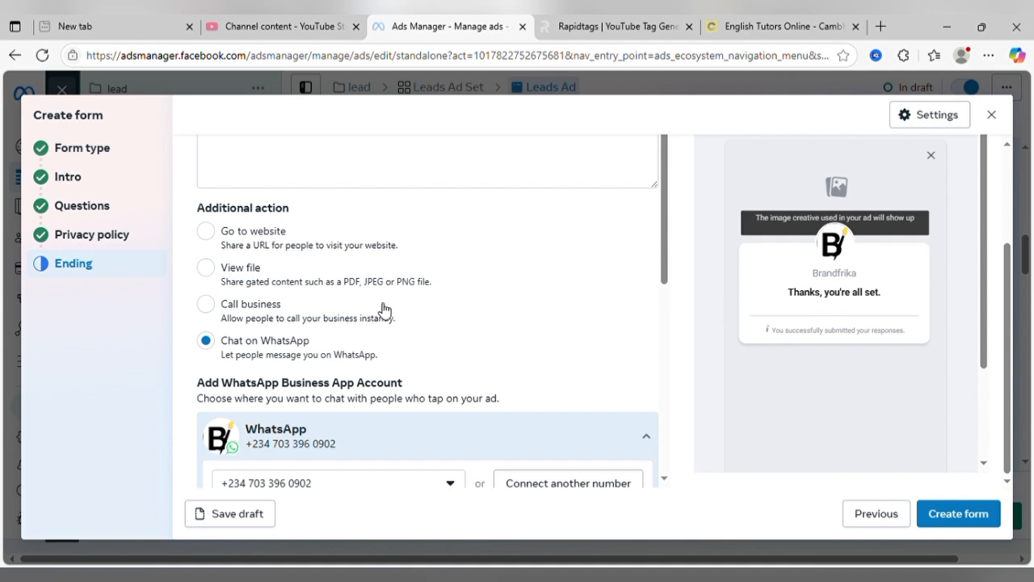
# Set the ending page's additional action to Go to website
pyautogui.scroll(1, 383, 310)
pyautogui.scroll(-3, 321, 306)
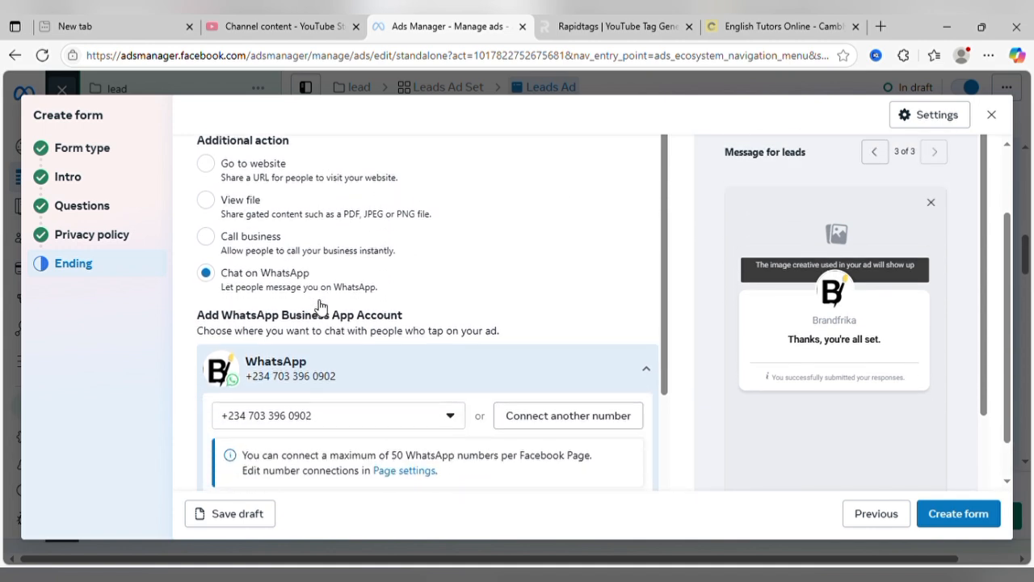
pyautogui.scroll(1, 299, 270)
pyautogui.scroll(1, 305, 277)
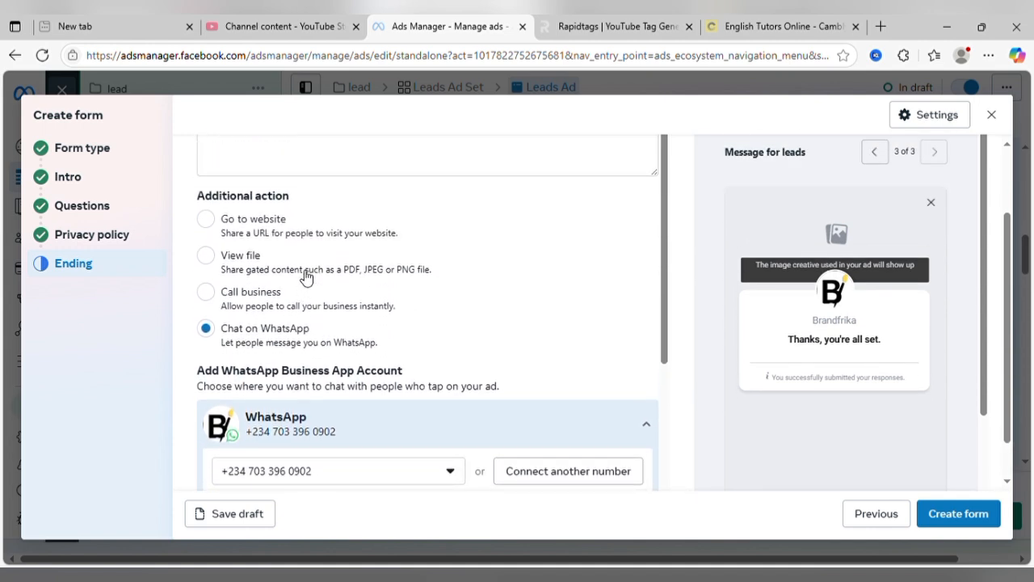
pyautogui.click(207, 219)
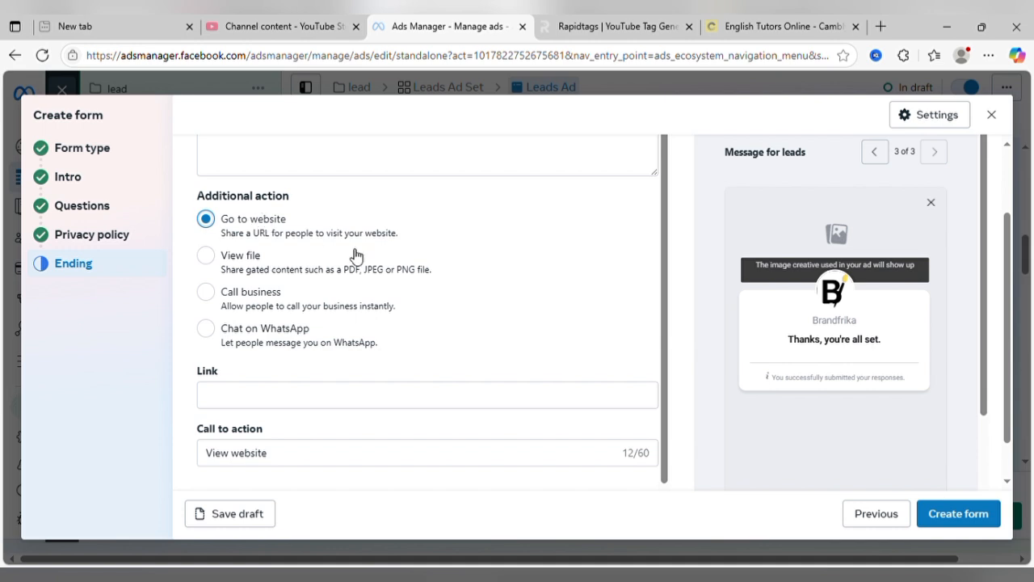
# Enter "interested in the class join group" as the ending page's description
pyautogui.scroll(1, 356, 257)
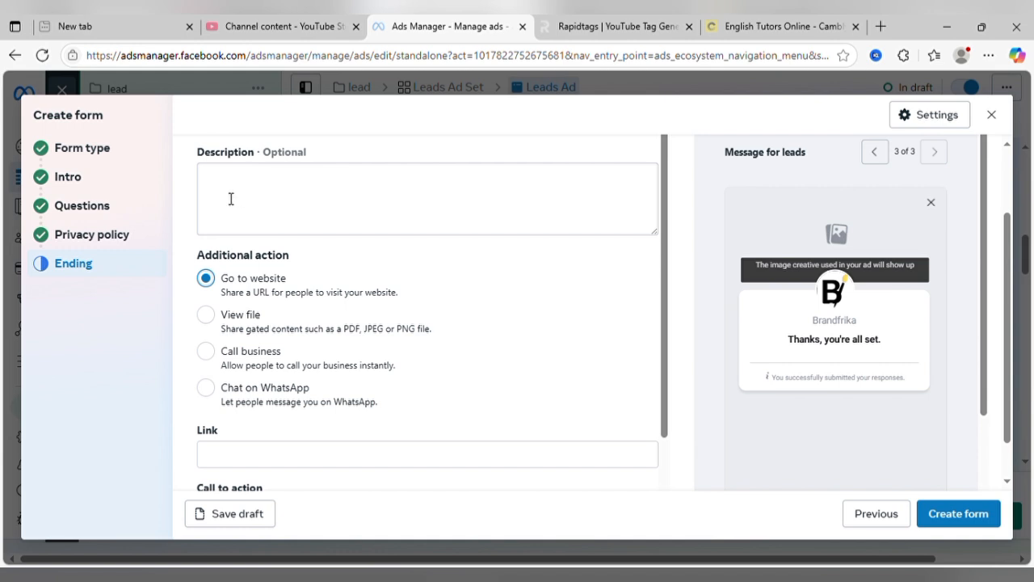
pyautogui.click(261, 200)
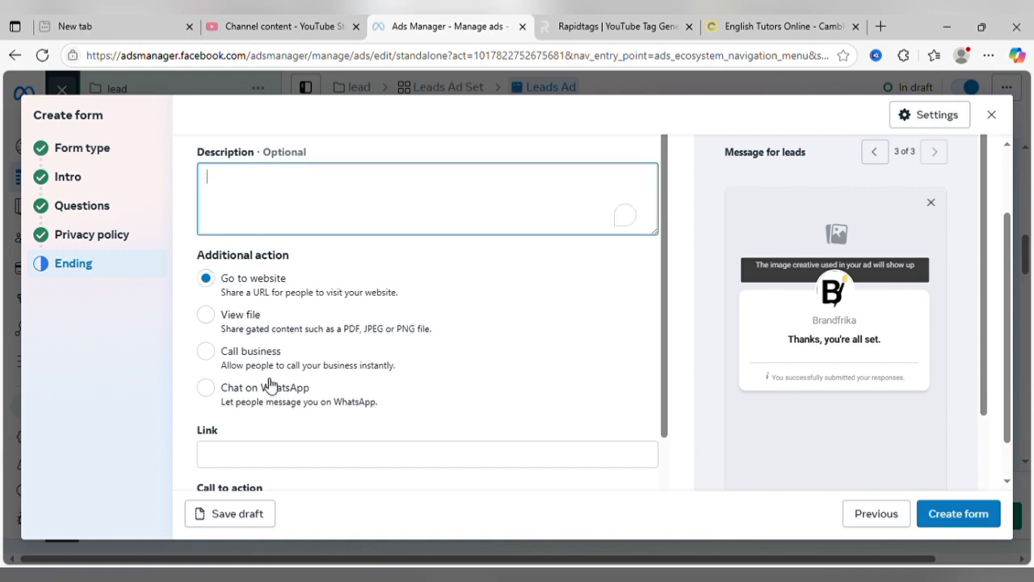
pyautogui.write('iny')
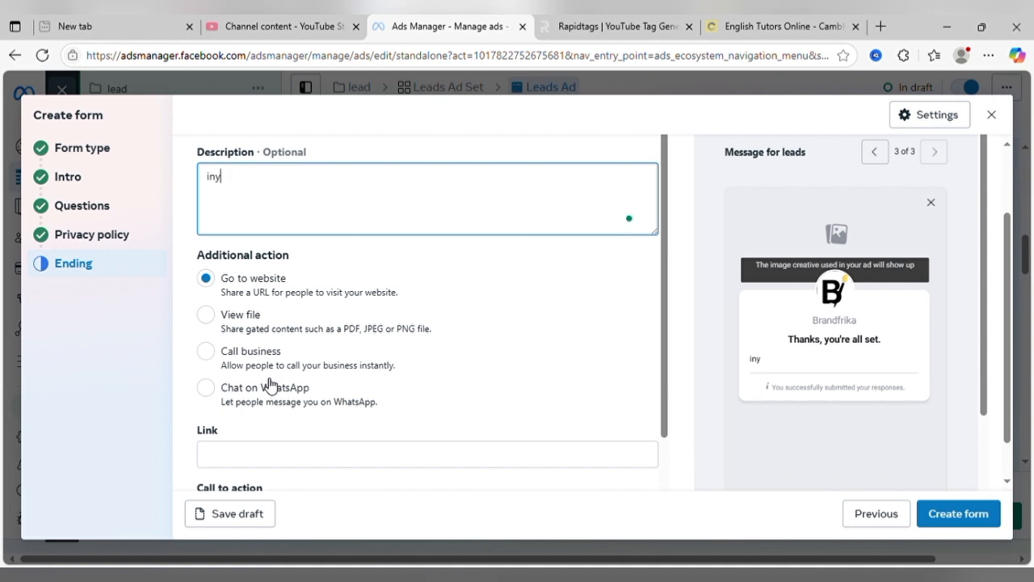
pyautogui.write('erested in the c')
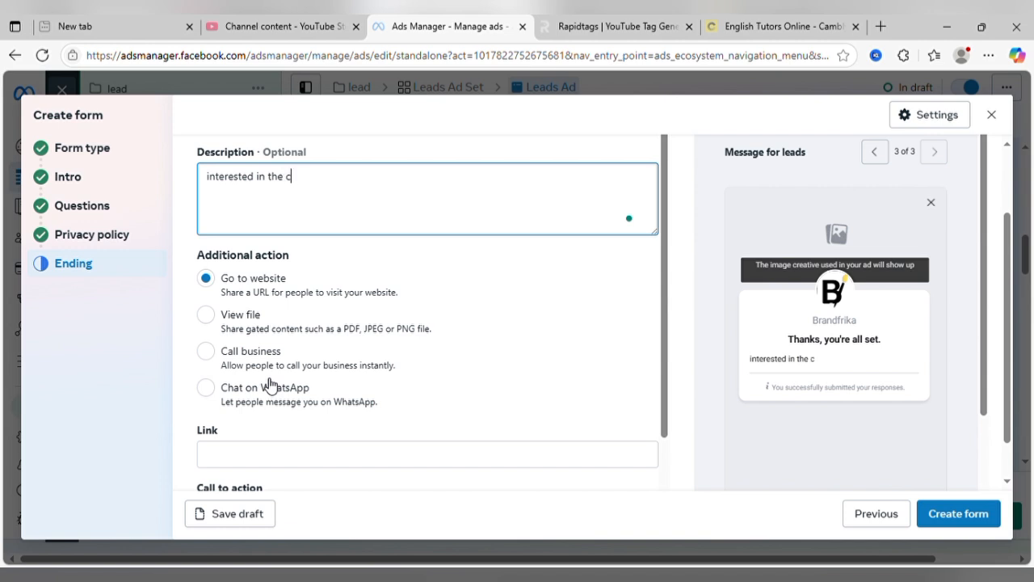
pyautogui.write('lass join groi')
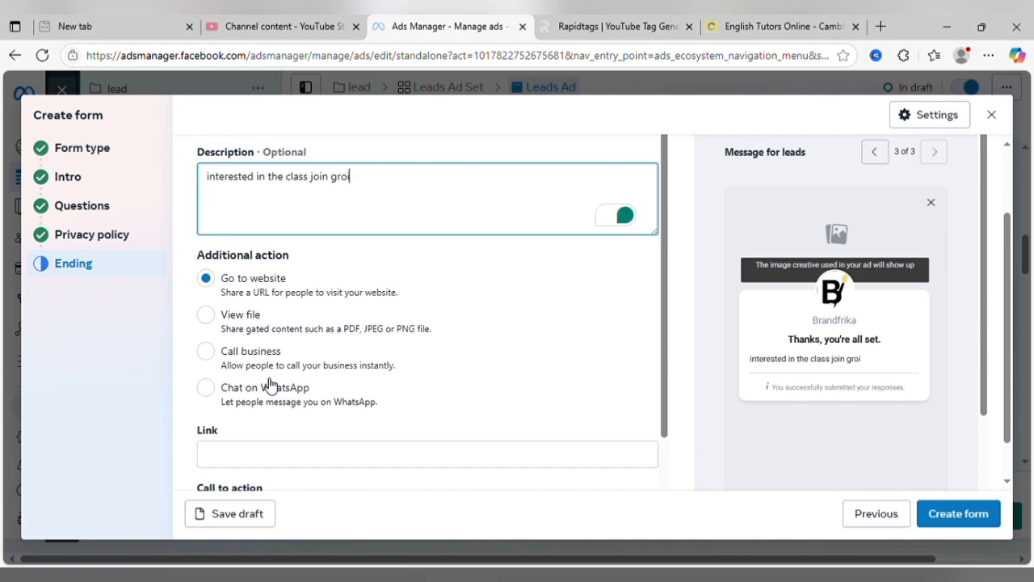
pyautogui.write('p')
pyautogui.press('BackSpace')
pyautogui.press('BackSpace')
pyautogui.write('up')
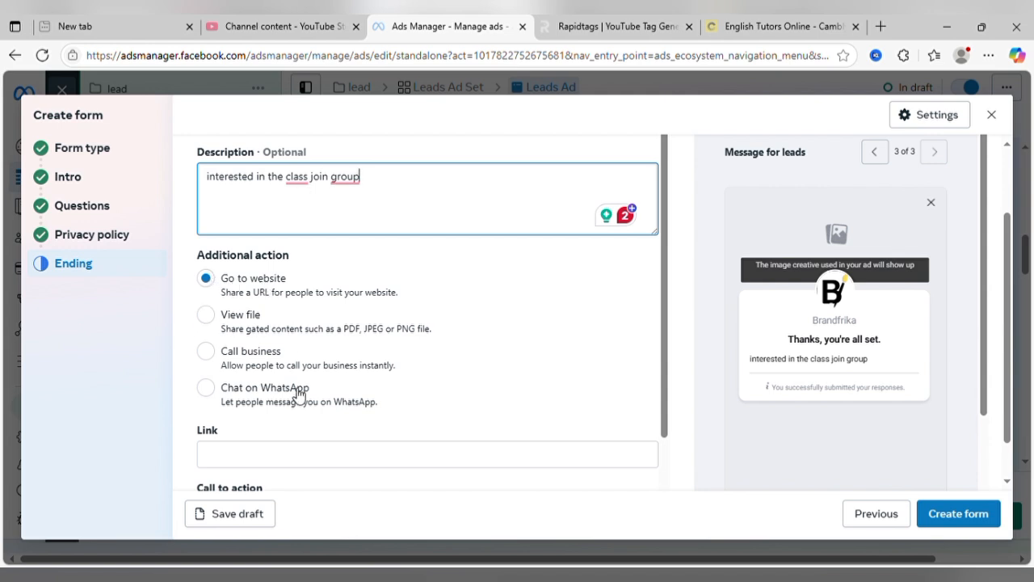
# Try to copy the Rapidtags generator page's address into the ending page's Link field
pyautogui.scroll(-1, 296, 393)
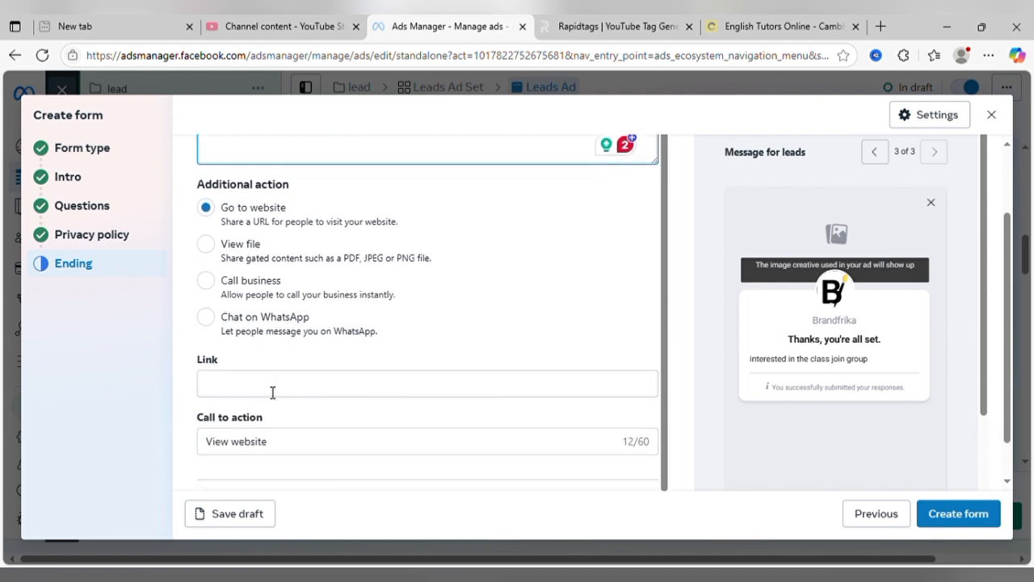
pyautogui.click(266, 392)
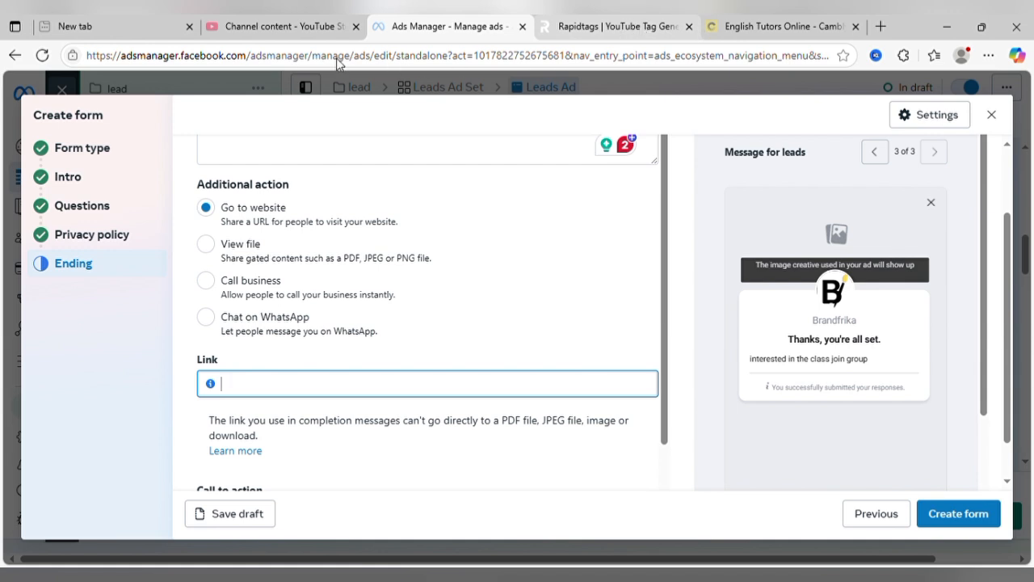
pyautogui.hotkey('ctrl', 'Tab')
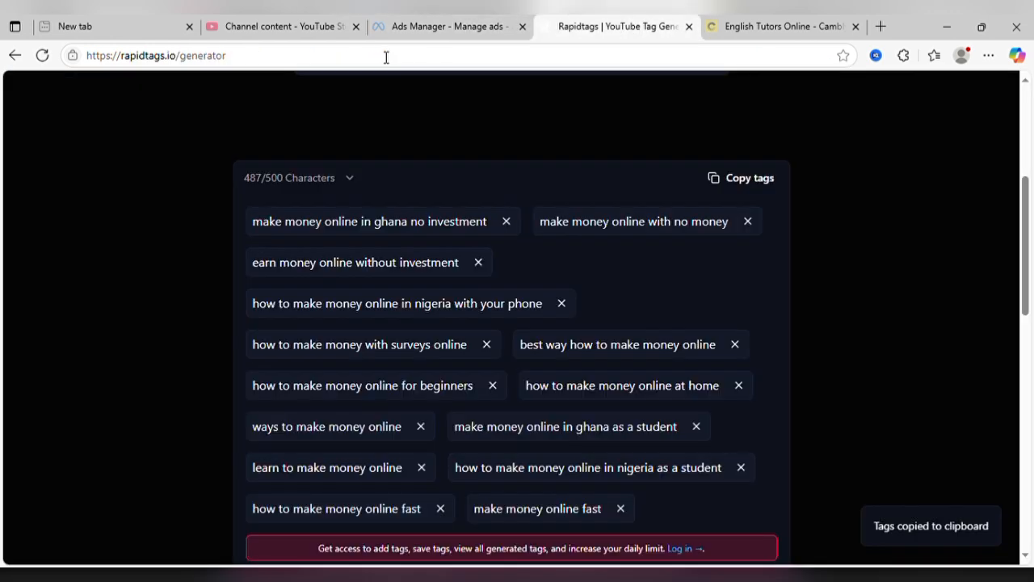
pyautogui.click(313, 62)
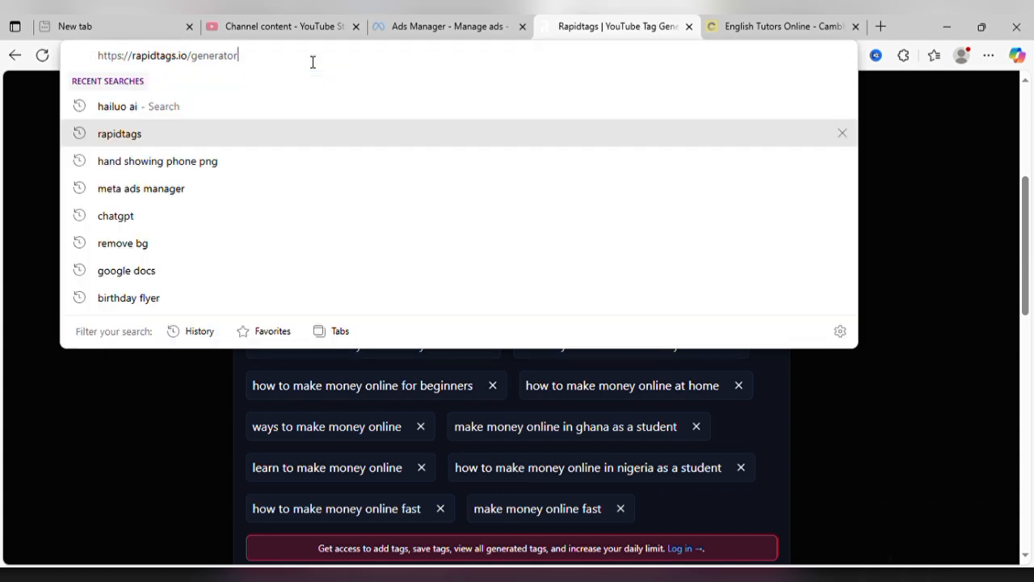
pyautogui.hotkey('ctrl', 'a')
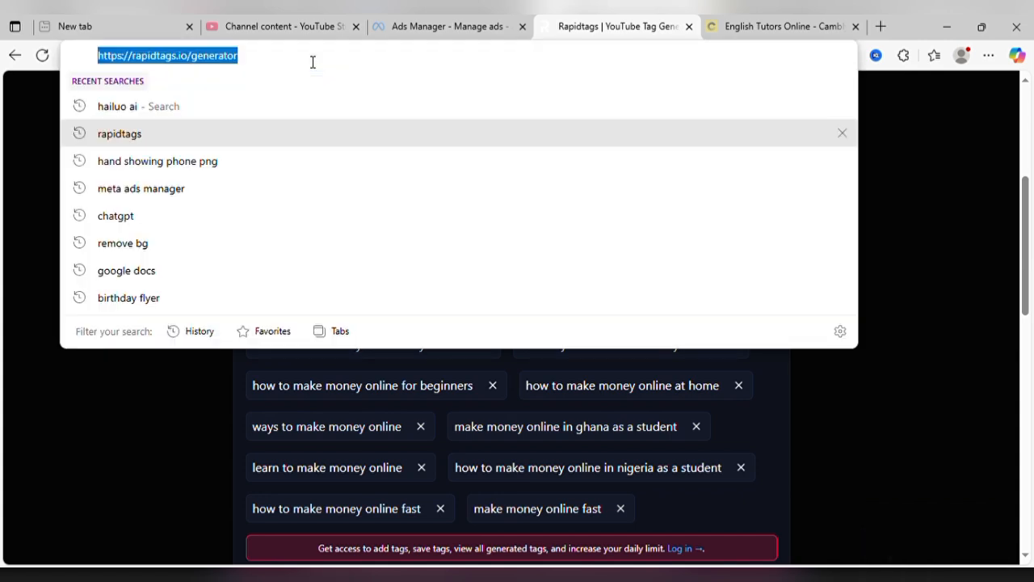
pyautogui.click(415, 22)
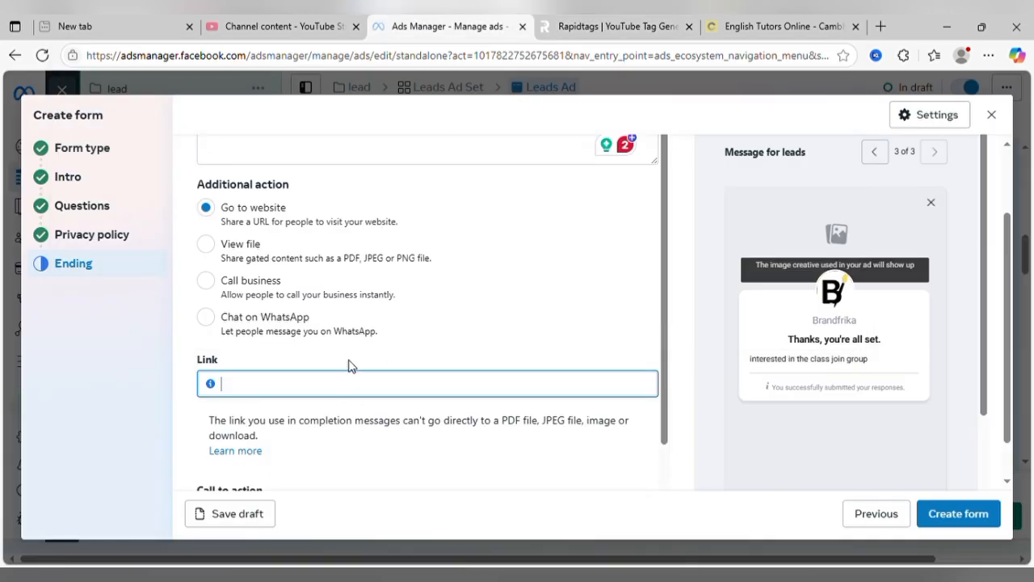
pyautogui.hotkey('ctrl', 'v')
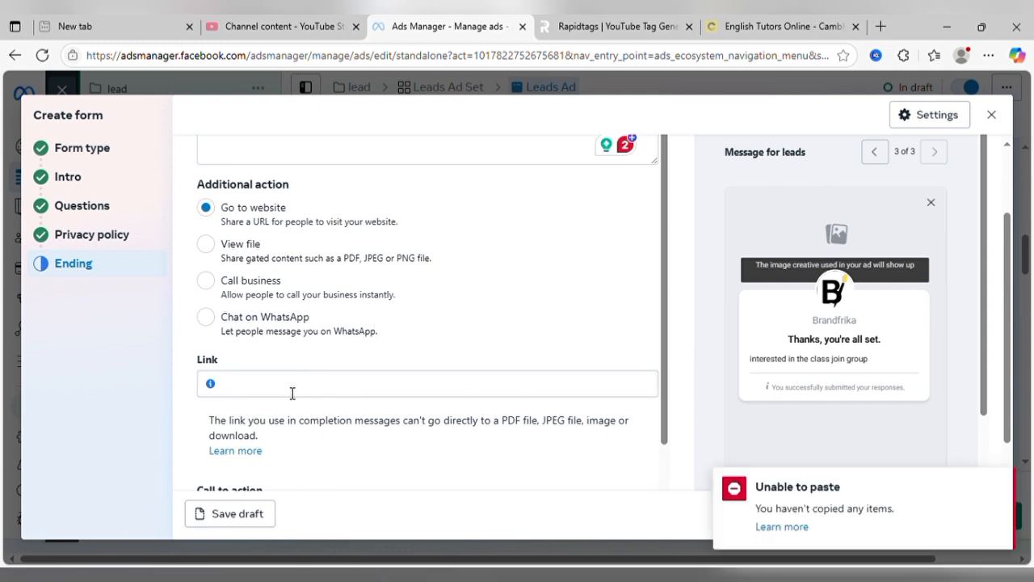
pyautogui.click(293, 393)
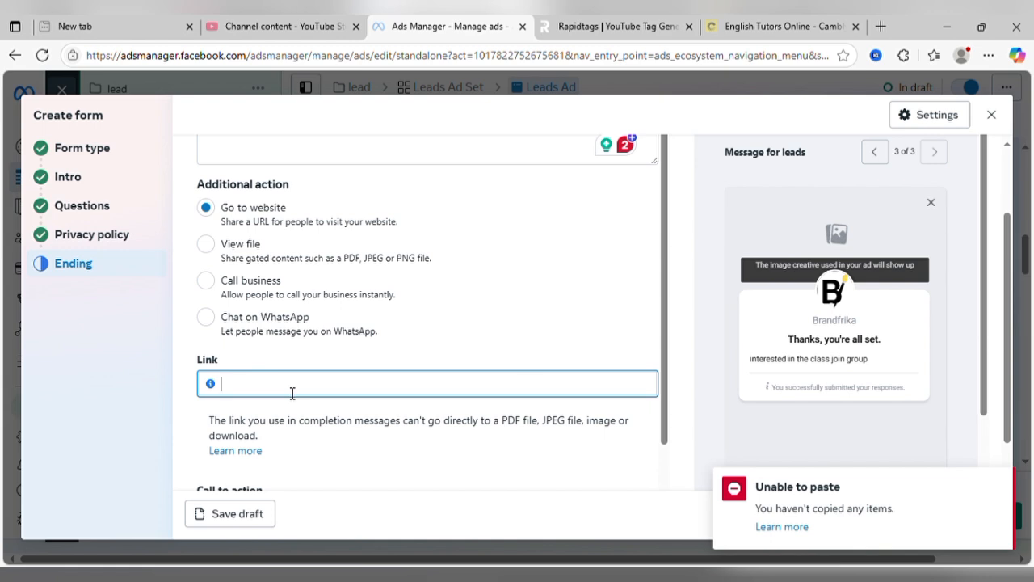
pyautogui.write('www.br')
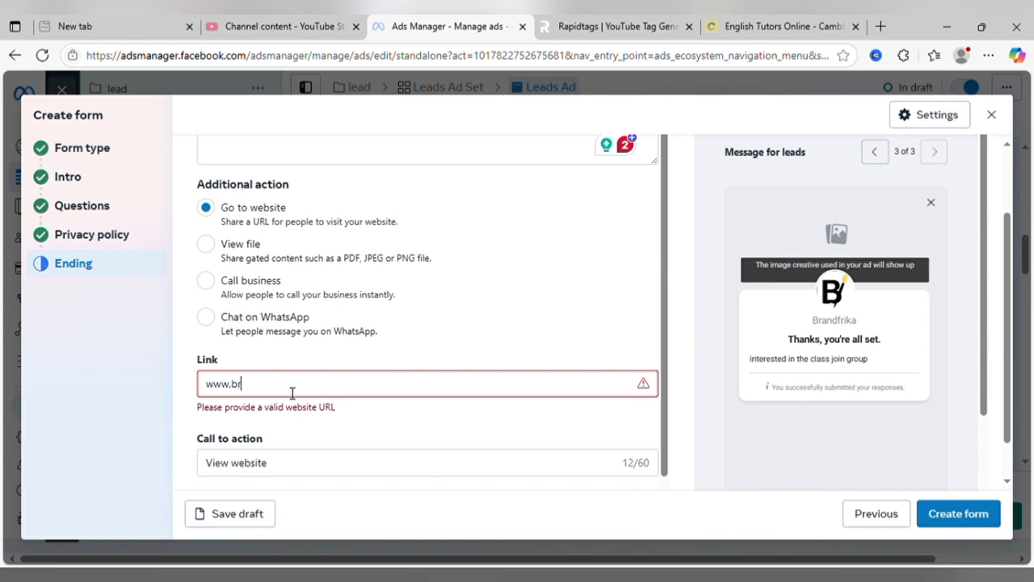
pyautogui.write('andfrika.com')
pyautogui.click(233, 389)
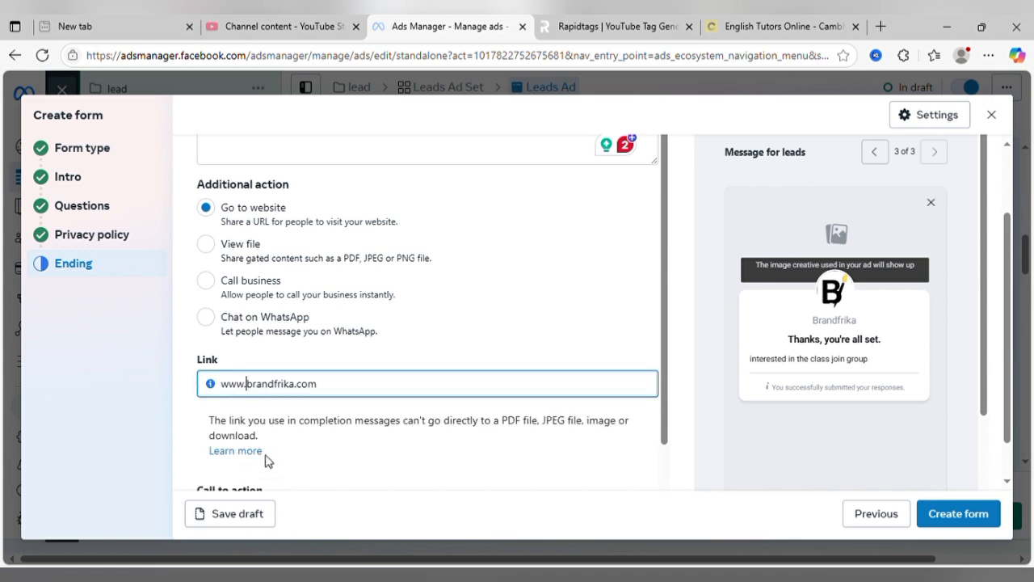
pyautogui.scroll(-1, 289, 408)
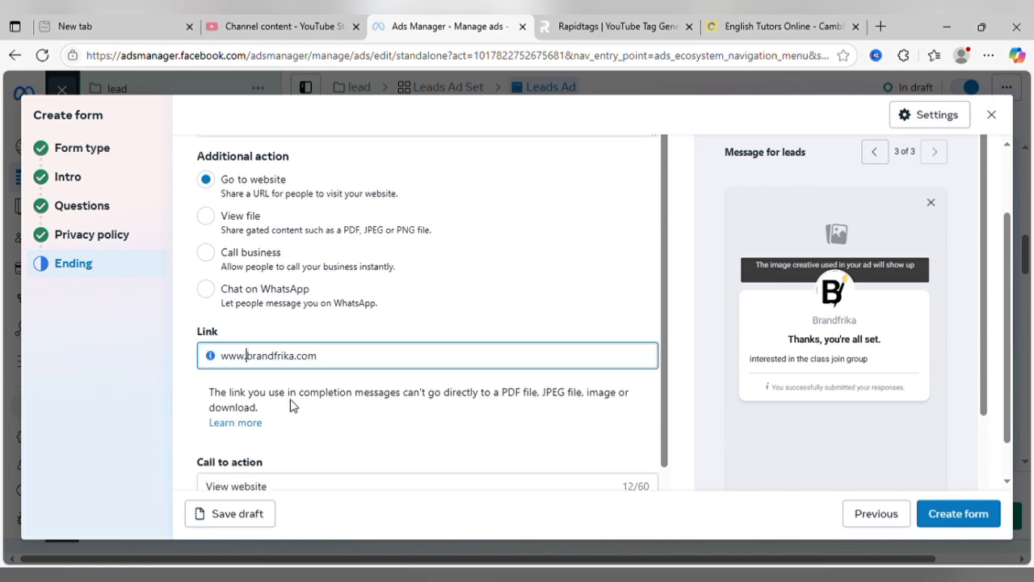
pyautogui.click(360, 362)
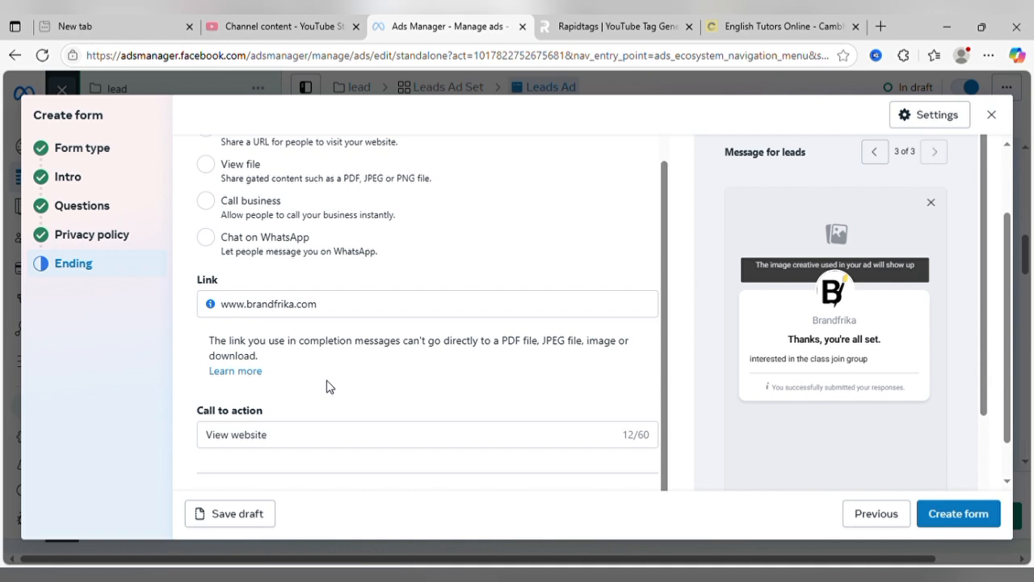
# Set the ending page's call to action to "join class" and create the form
pyautogui.click(412, 435)
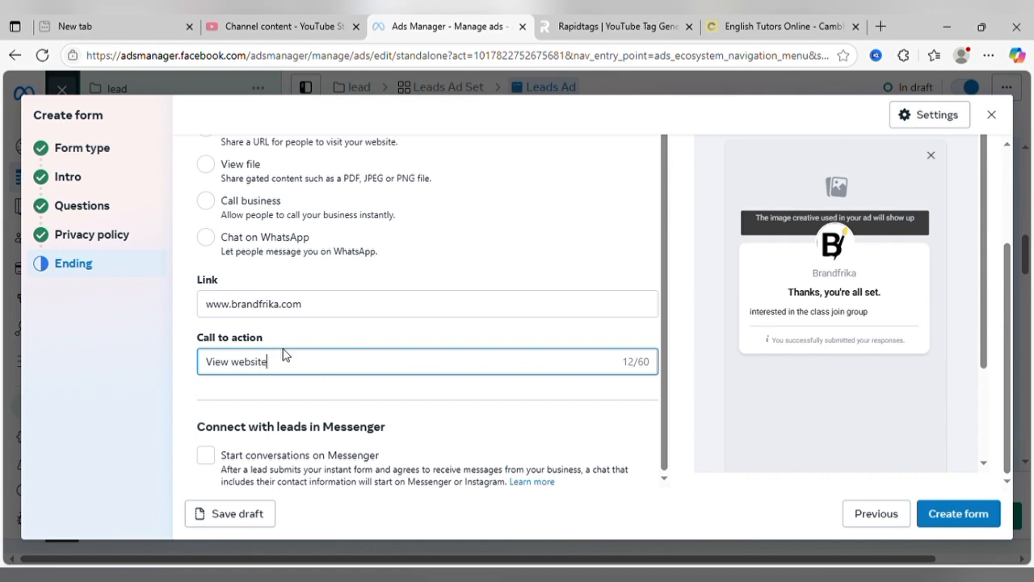
pyautogui.hotkey('ctrl', 'a')
pyautogui.write('Join class')
pyautogui.click(382, 343)
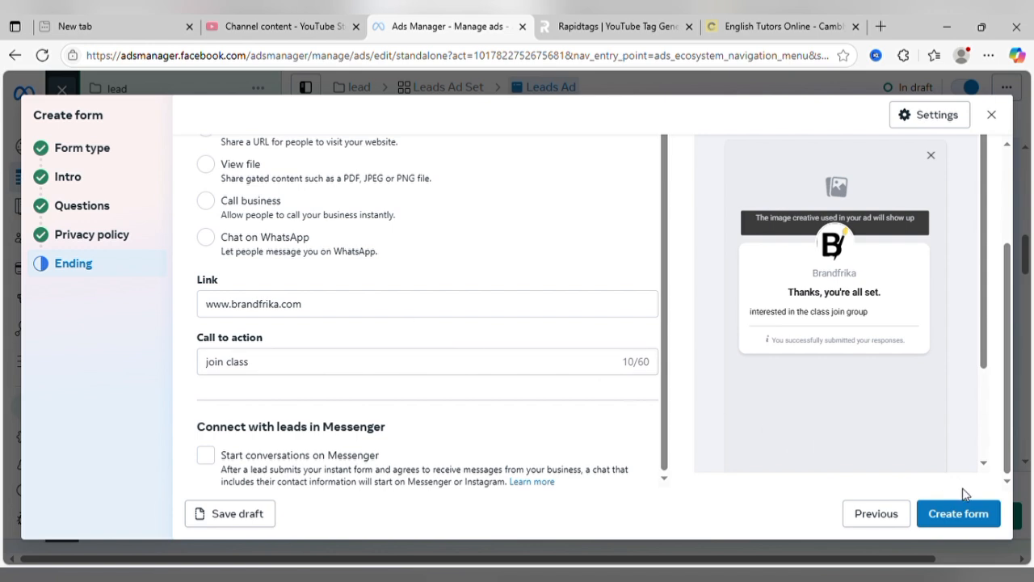
pyautogui.click(981, 514)
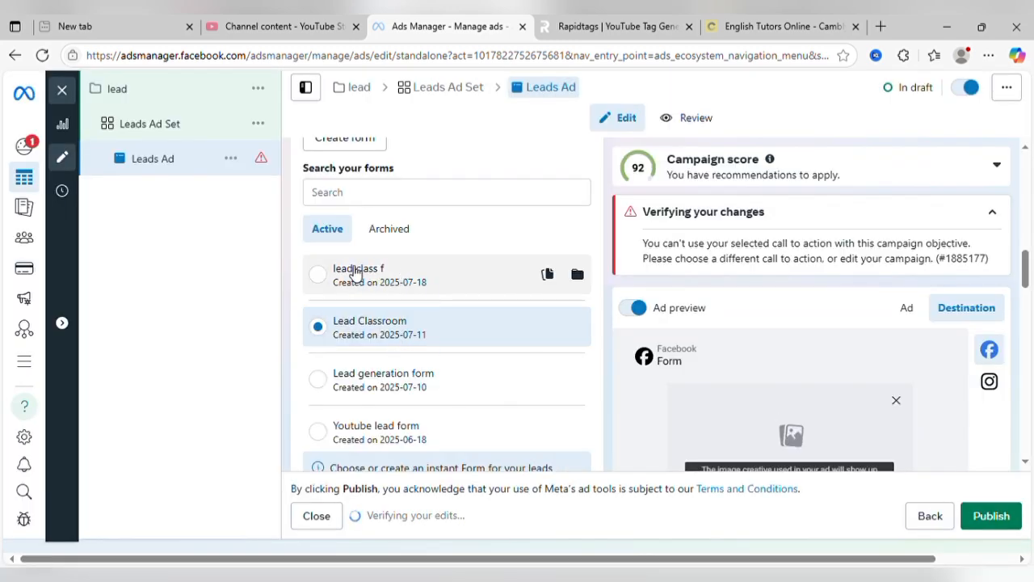
# Add a Get offer call to action to the ad's existing Facebook post and update the post
pyautogui.scroll(-6, 423, 322)
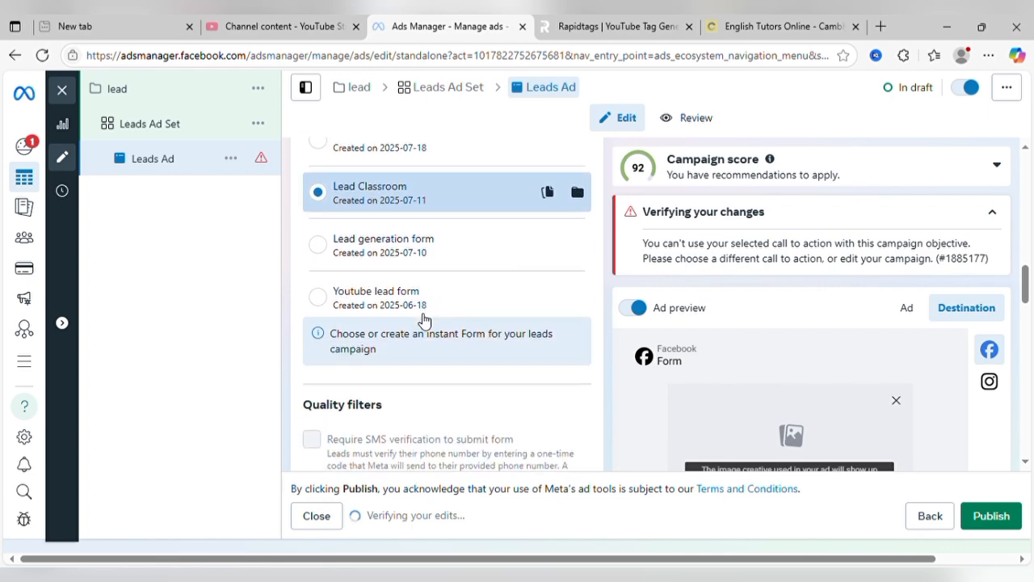
pyautogui.scroll(-7, 423, 319)
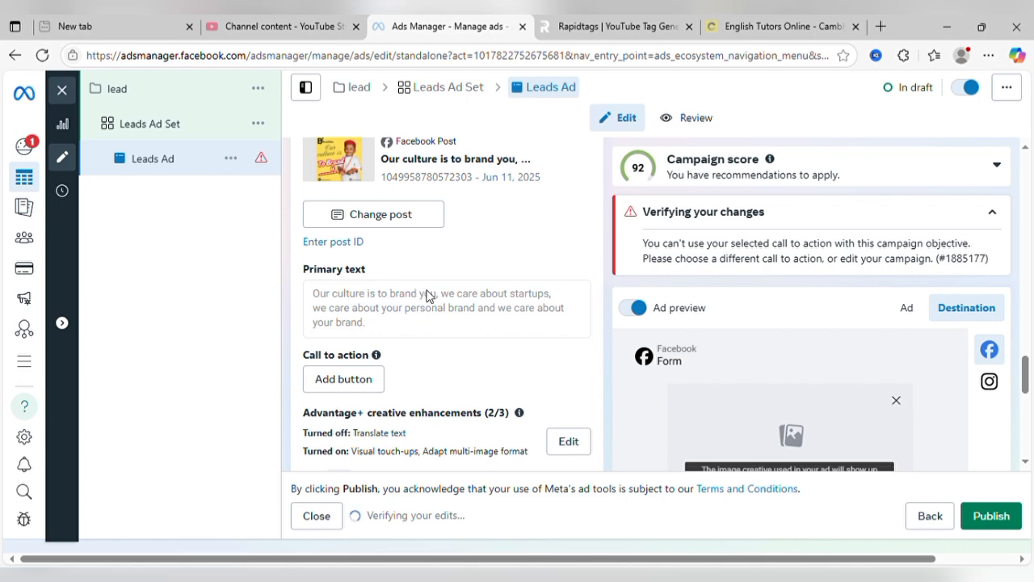
pyautogui.click(354, 378)
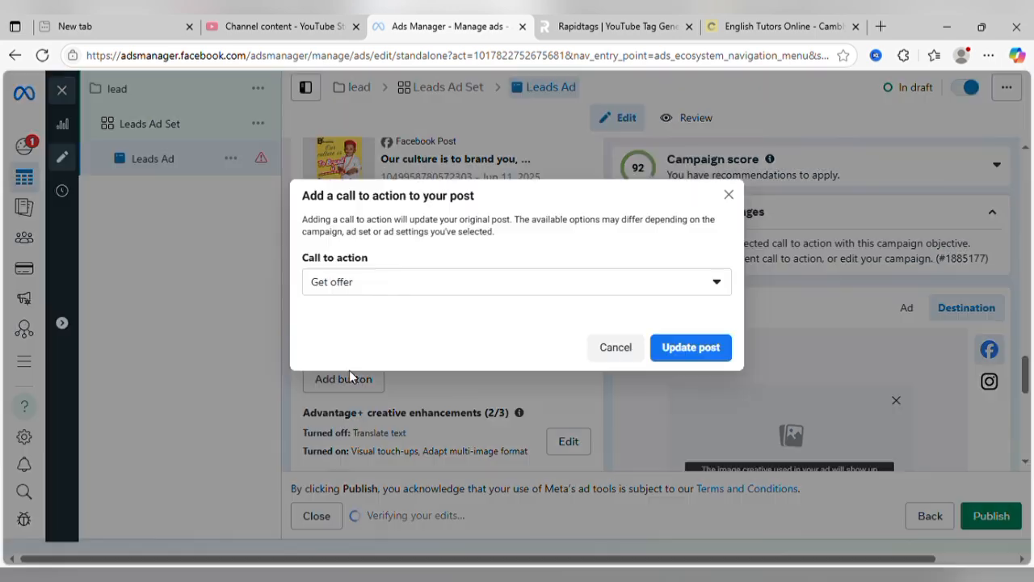
pyautogui.click(463, 284)
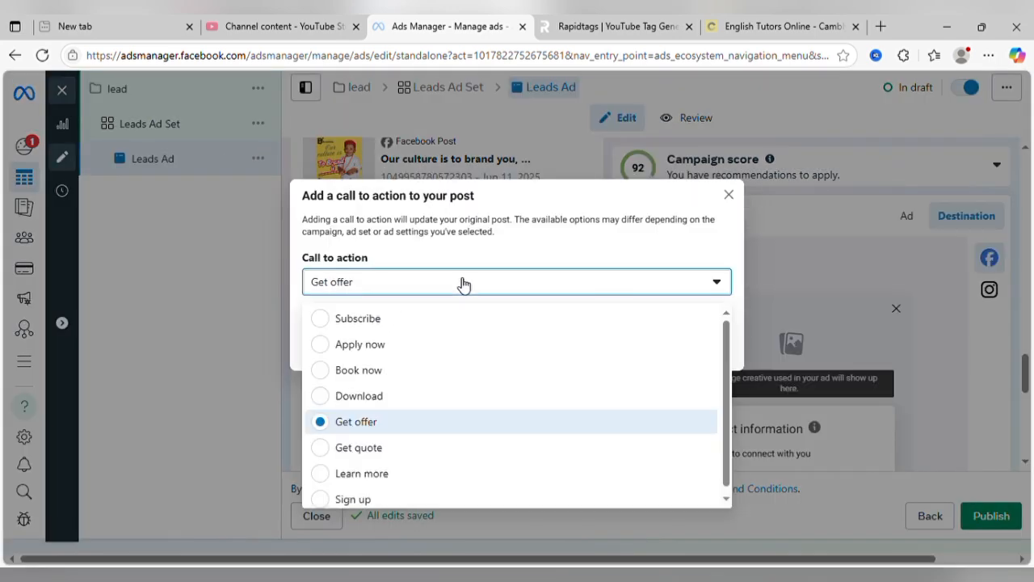
pyautogui.click(365, 421)
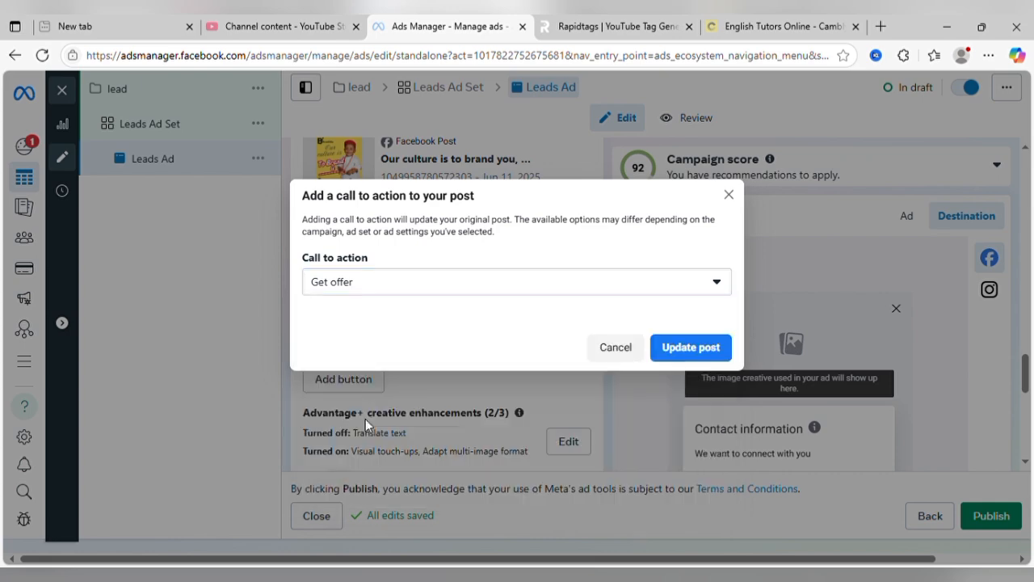
pyautogui.click(684, 346)
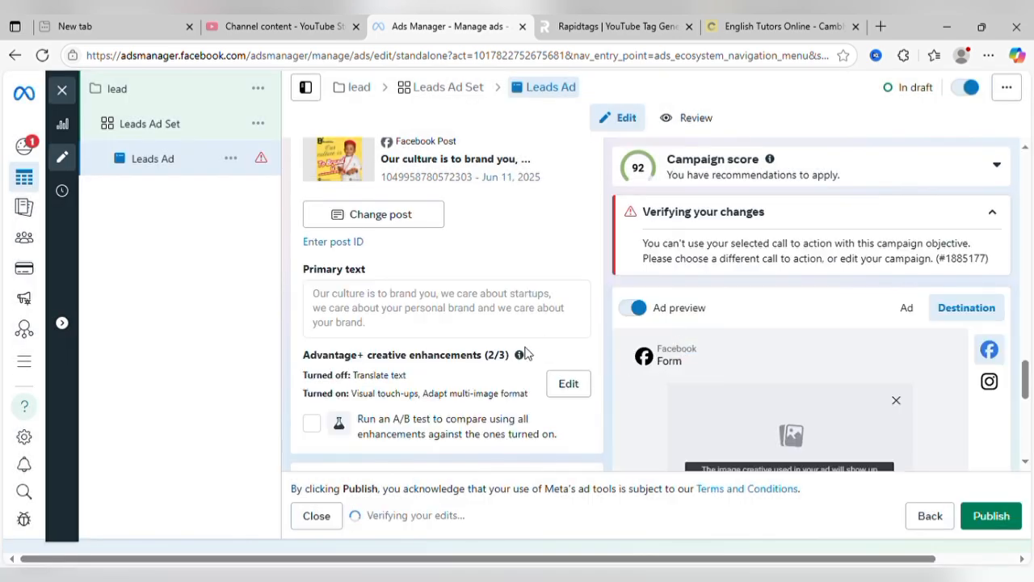
# Review the ad's call to action and selected instant form, and examine the ad preview across the Facebook and Instagram placements
pyautogui.scroll(-3, 668, 322)
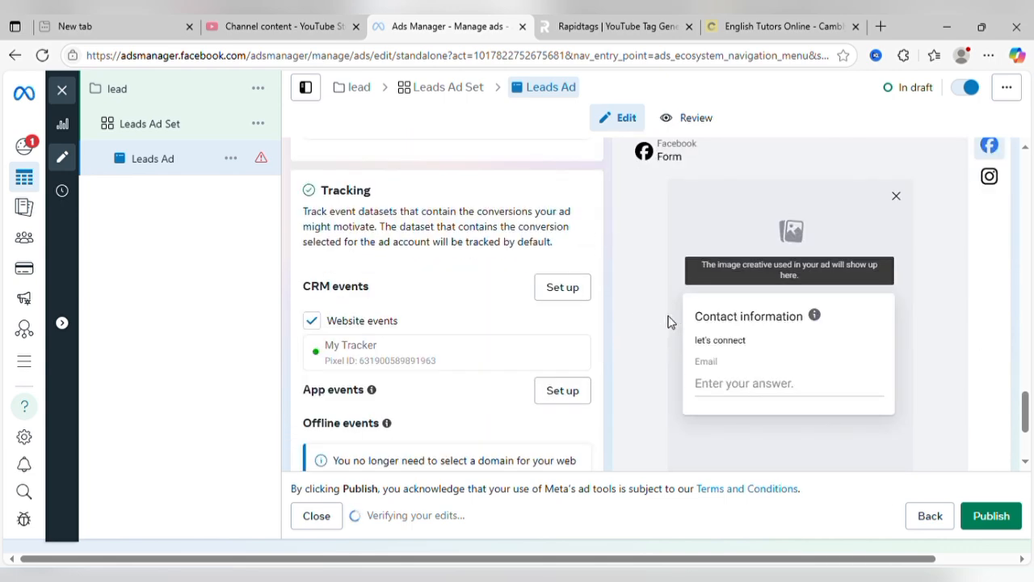
pyautogui.scroll(2, 668, 322)
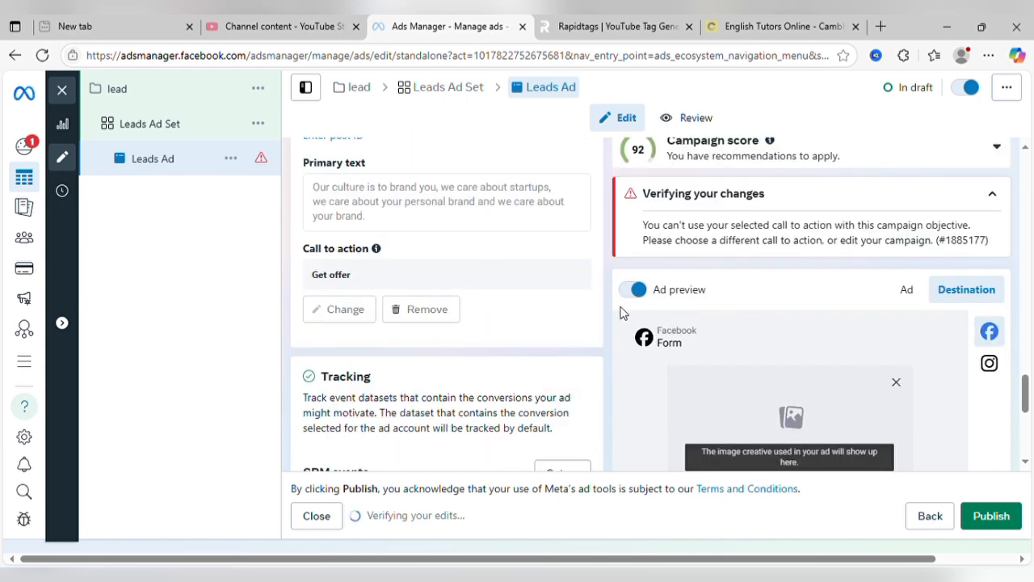
pyautogui.scroll(1, 742, 302)
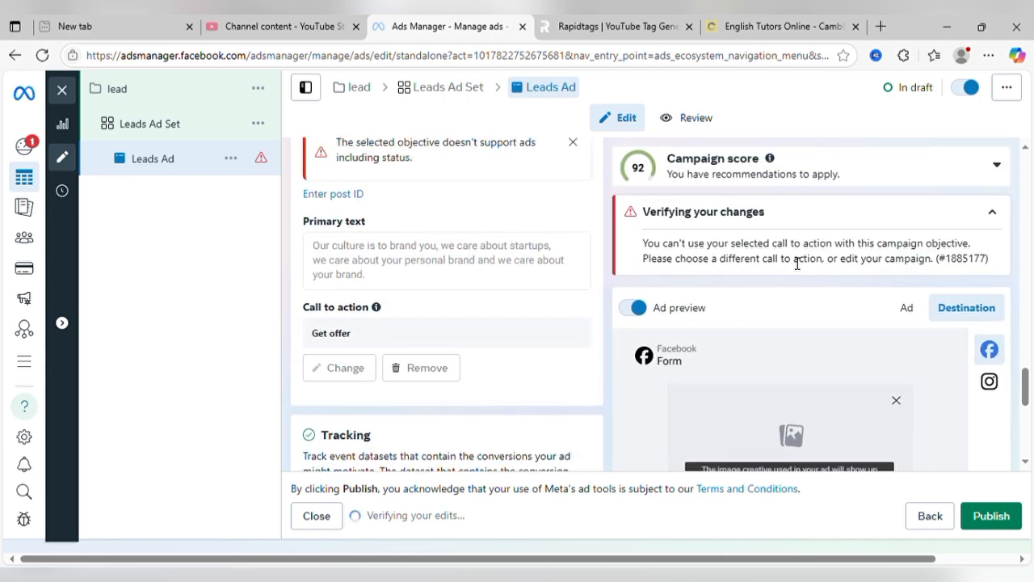
pyautogui.scroll(1, 883, 352)
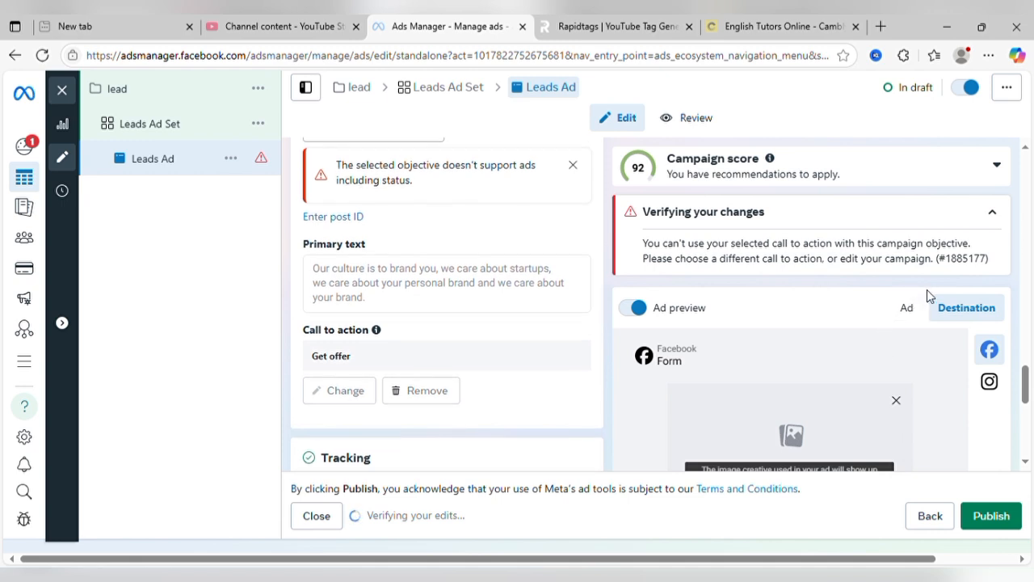
pyautogui.click(907, 308)
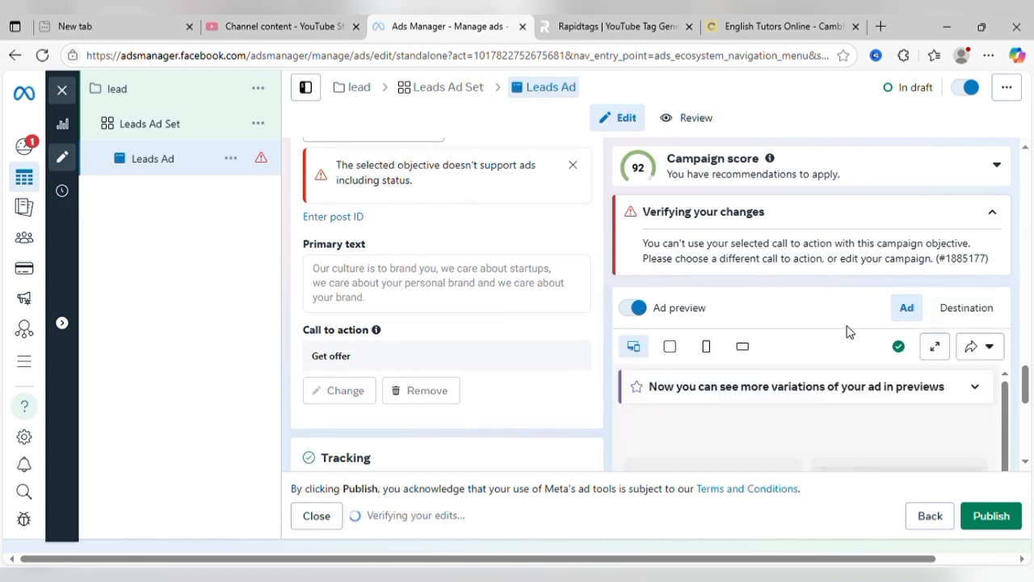
pyautogui.scroll(-2, 821, 367)
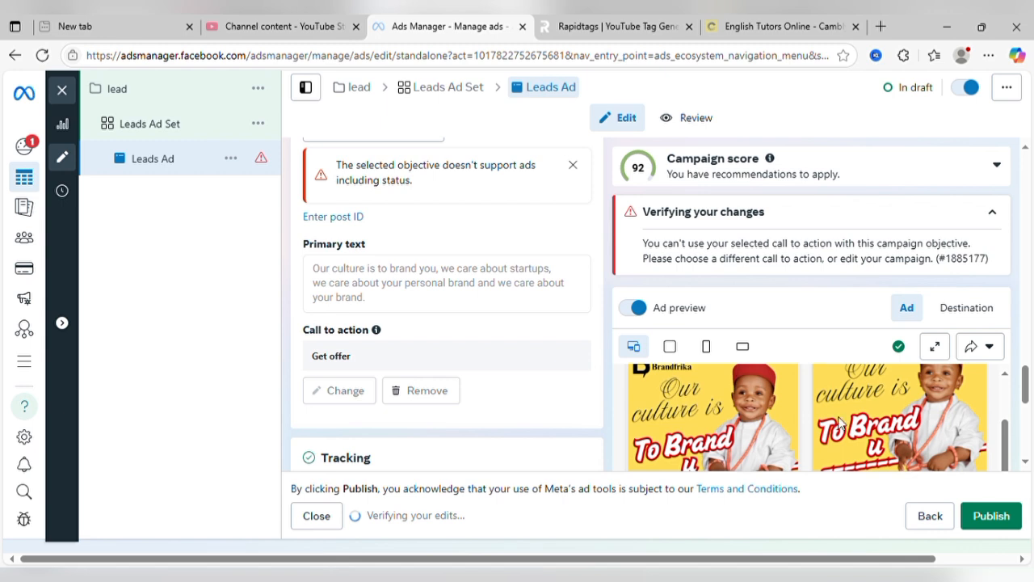
pyautogui.scroll(-1, 937, 412)
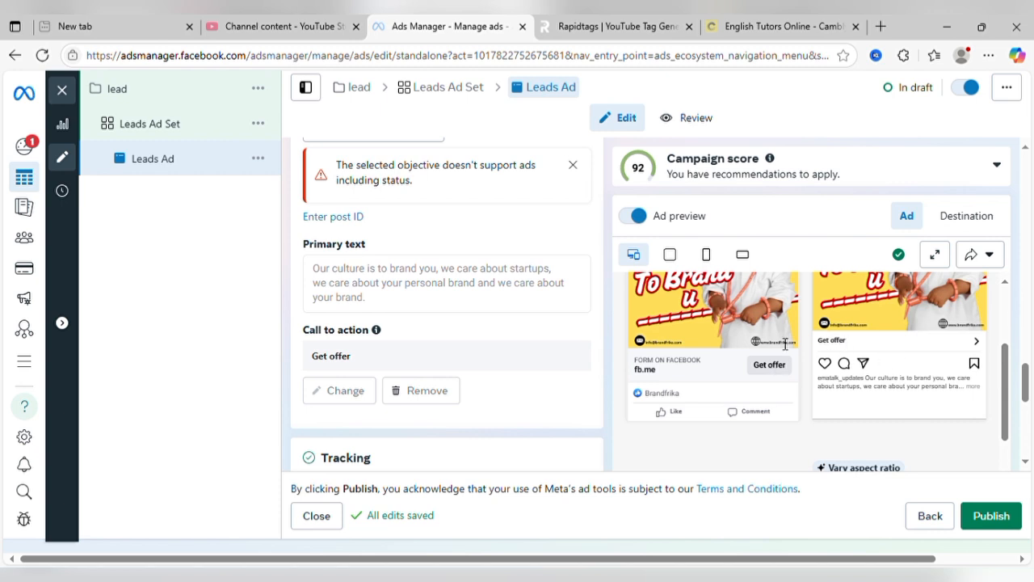
pyautogui.scroll(3, 619, 330)
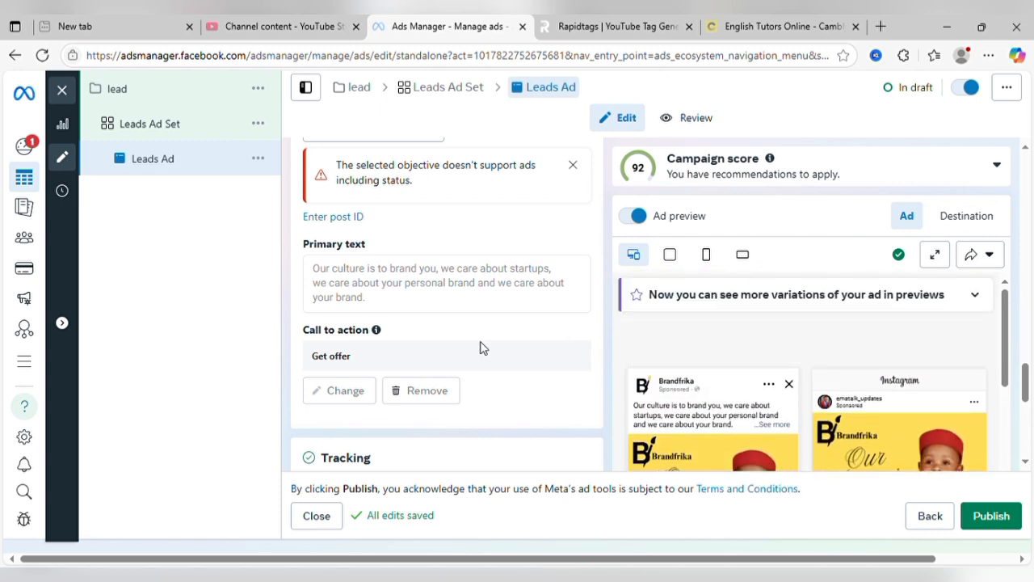
pyautogui.scroll(6, 456, 340)
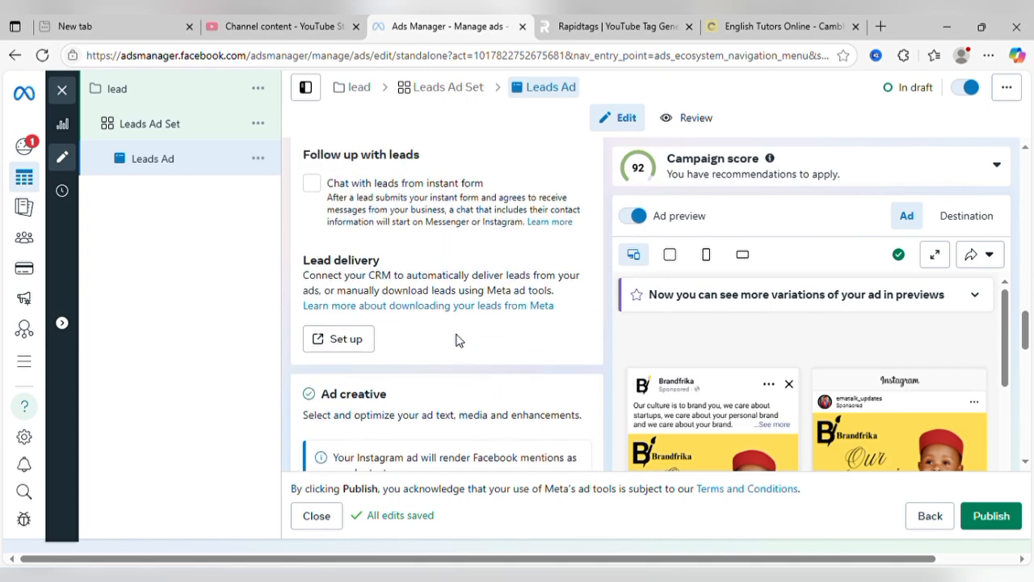
pyautogui.scroll(5, 456, 340)
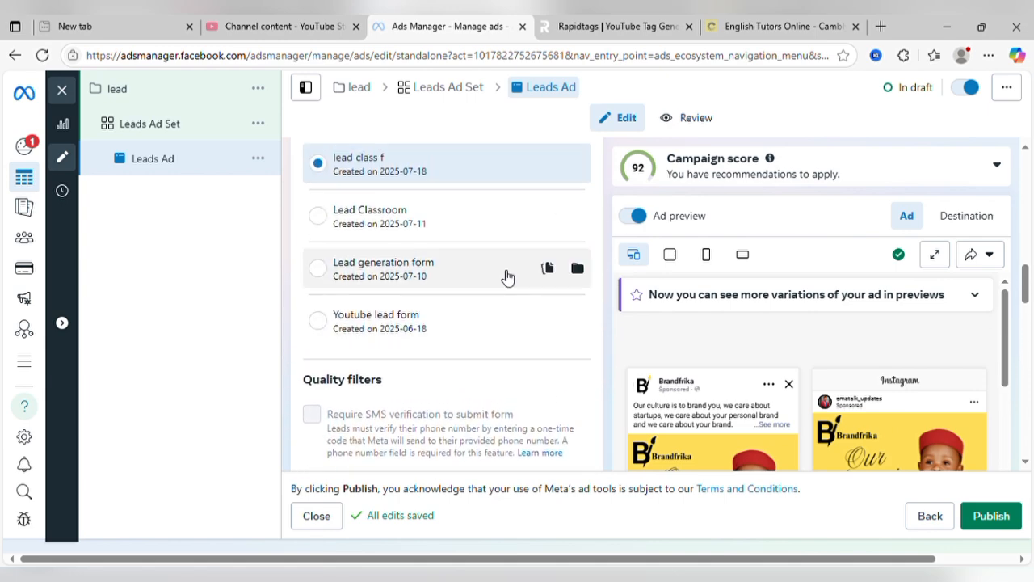
pyautogui.scroll(-5, 778, 366)
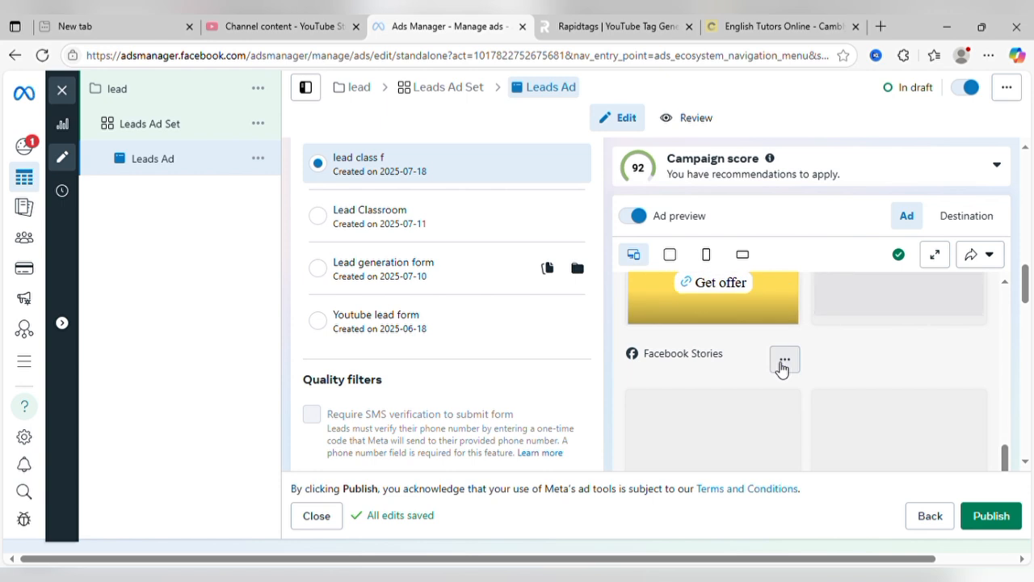
pyautogui.scroll(5, 781, 369)
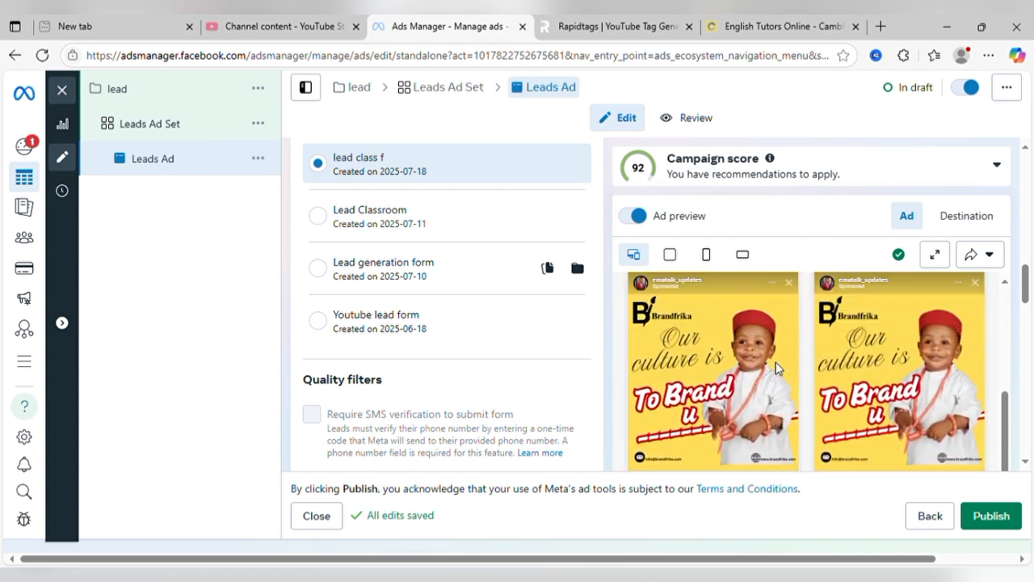
pyautogui.scroll(5, 776, 367)
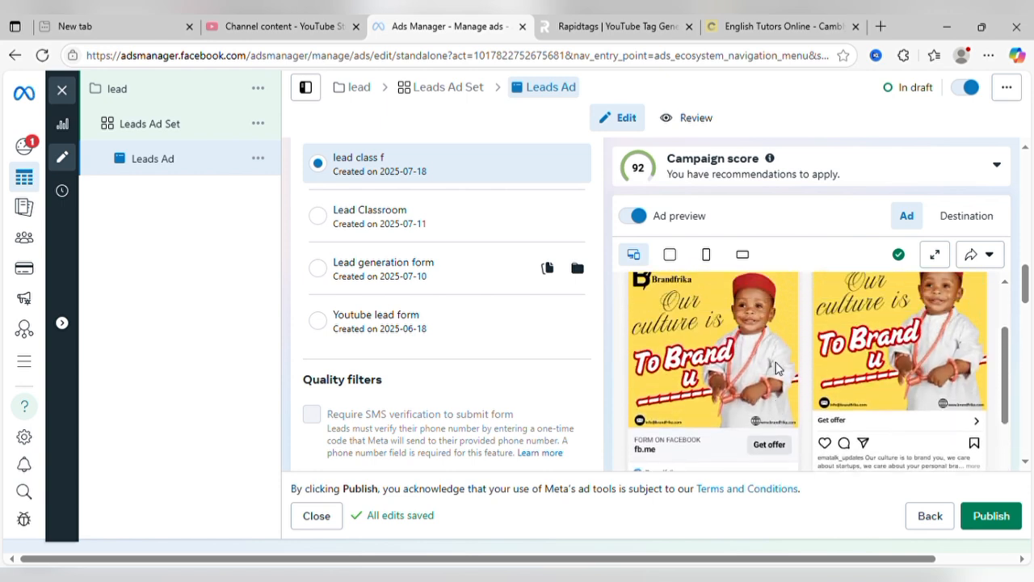
pyautogui.scroll(2, 776, 368)
pyautogui.scroll(-5, 778, 368)
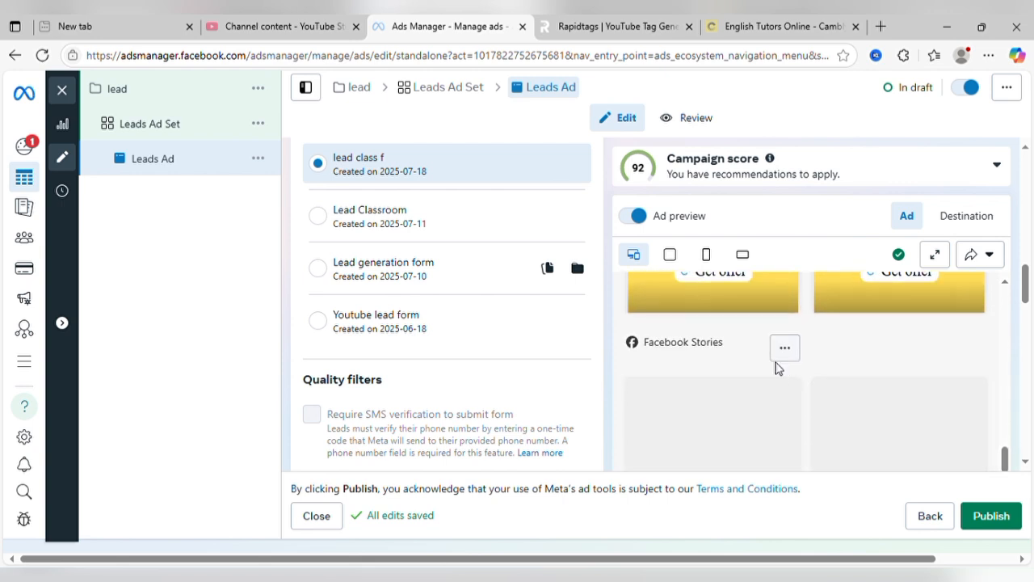
# Duplicate the Leads Ad Set once within the existing lead campaign
pyautogui.scroll(-2, 776, 367)
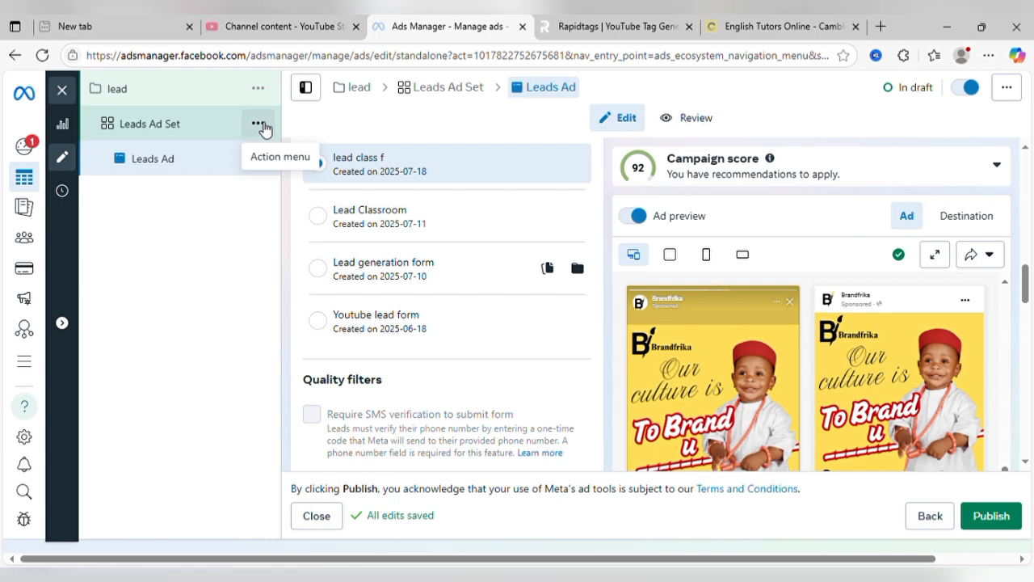
pyautogui.click(264, 127)
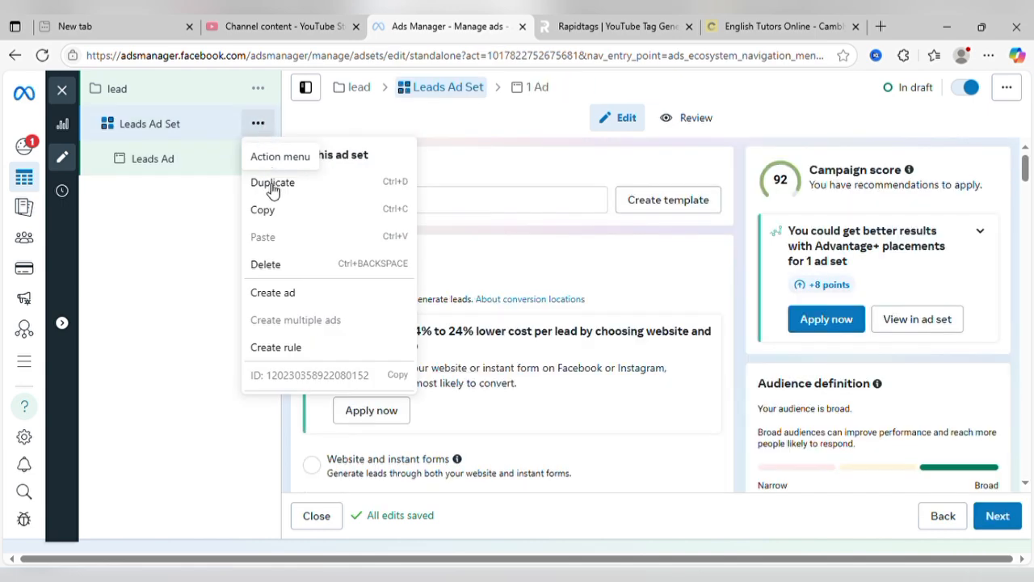
pyautogui.click(273, 184)
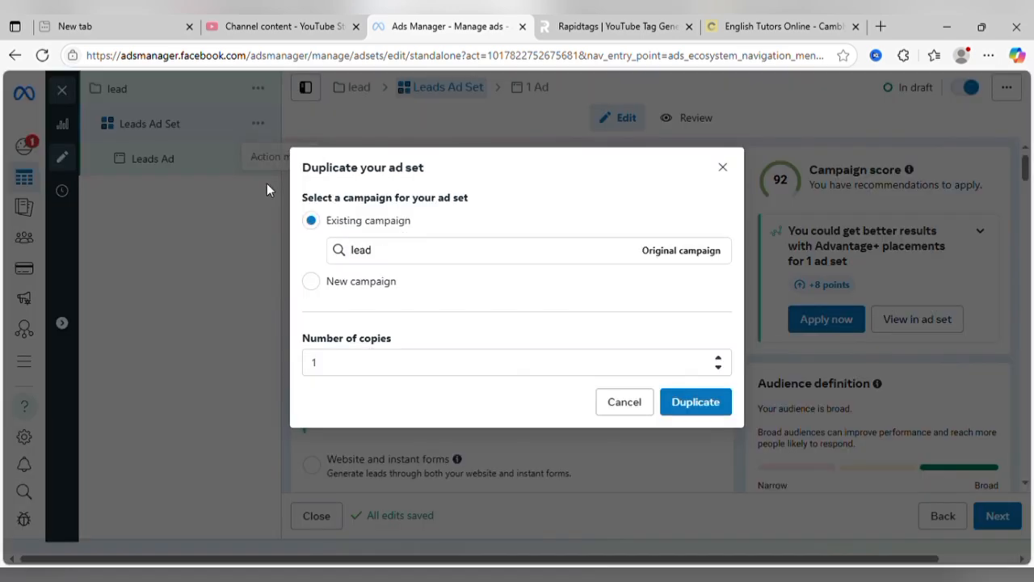
pyautogui.click(682, 404)
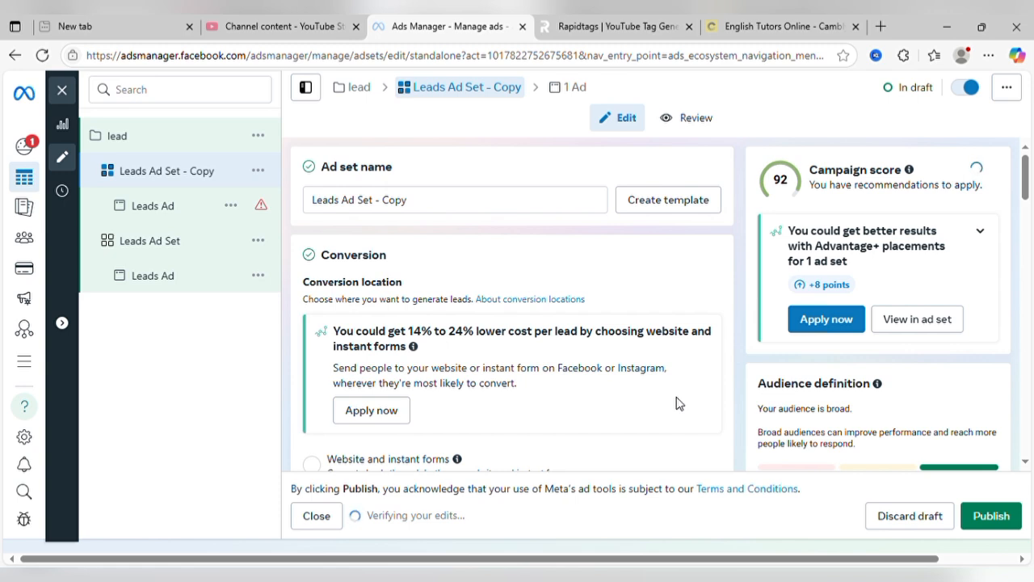
# Review the duplicated ad set's conversion location, Facebook Page, performance goal, schedule, audience and placement settings
pyautogui.moveTo(264, 215)
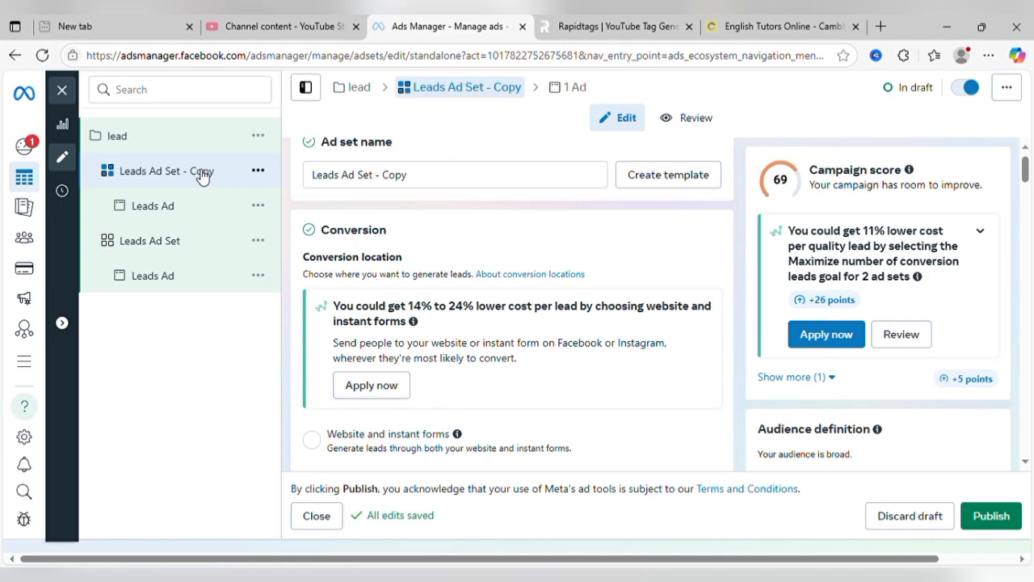
pyautogui.scroll(-1, 556, 380)
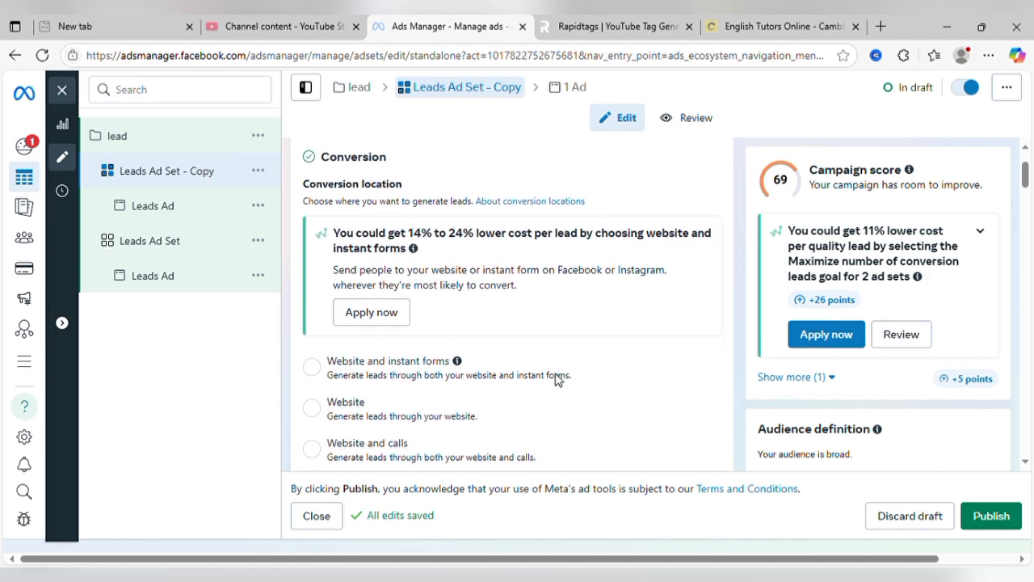
pyautogui.scroll(-6, 556, 380)
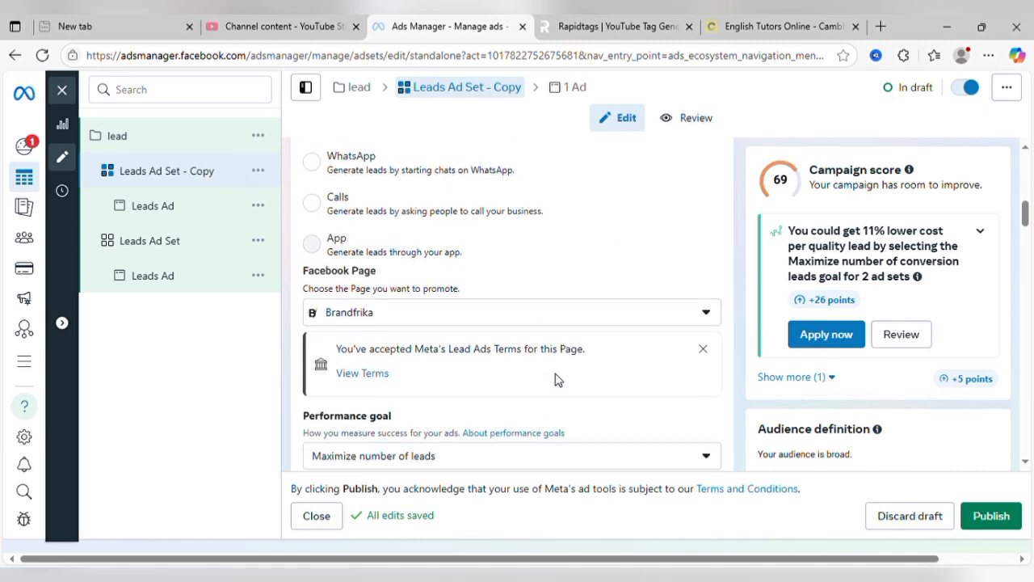
pyautogui.scroll(-8, 556, 380)
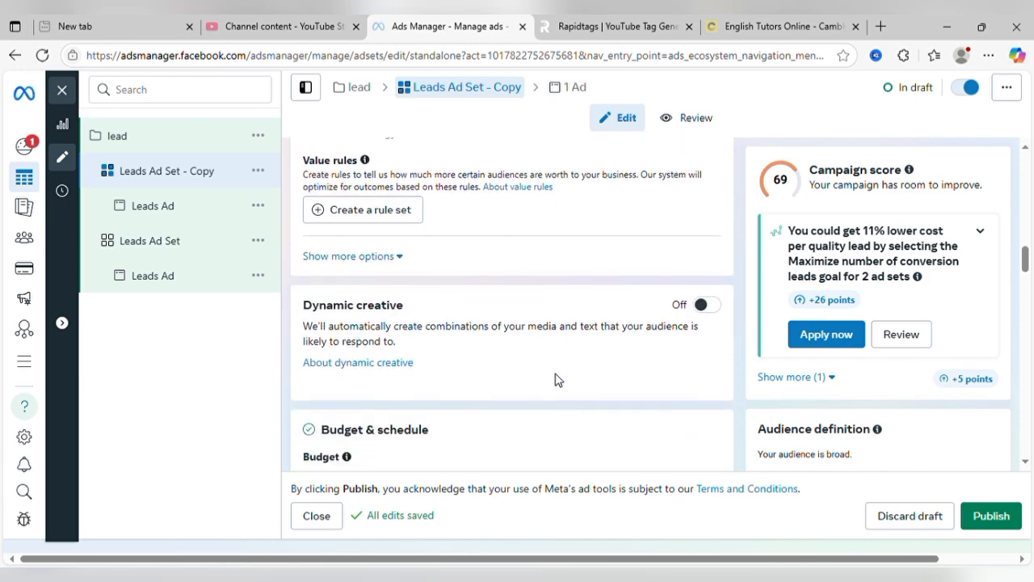
pyautogui.scroll(-6, 556, 380)
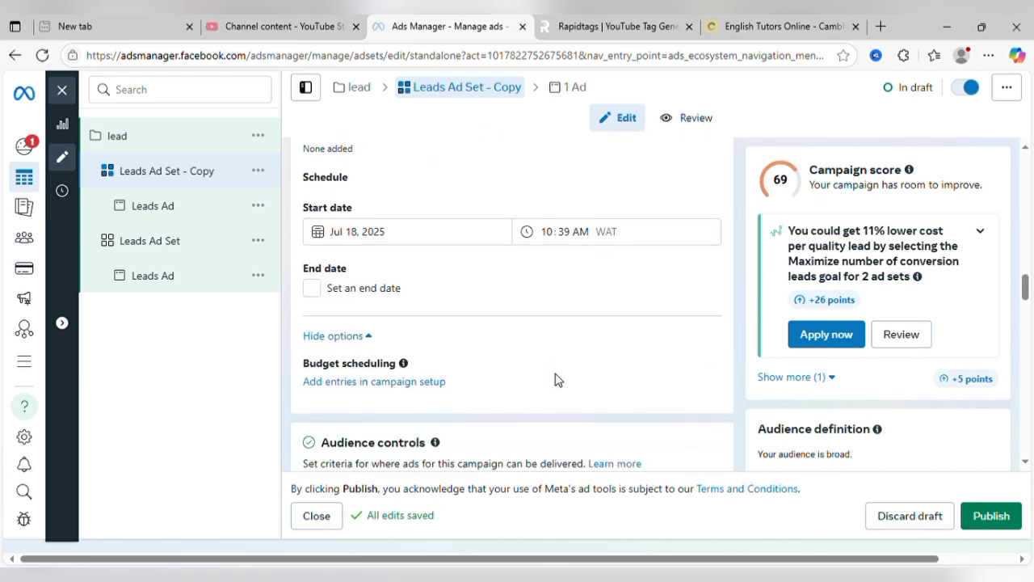
pyautogui.scroll(-6, 556, 380)
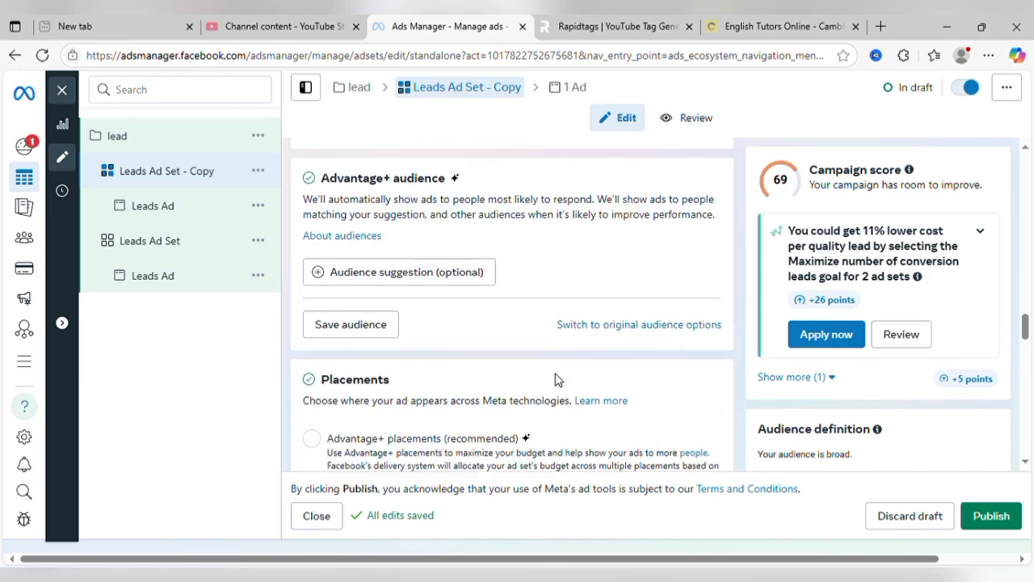
pyautogui.scroll(-6, 556, 380)
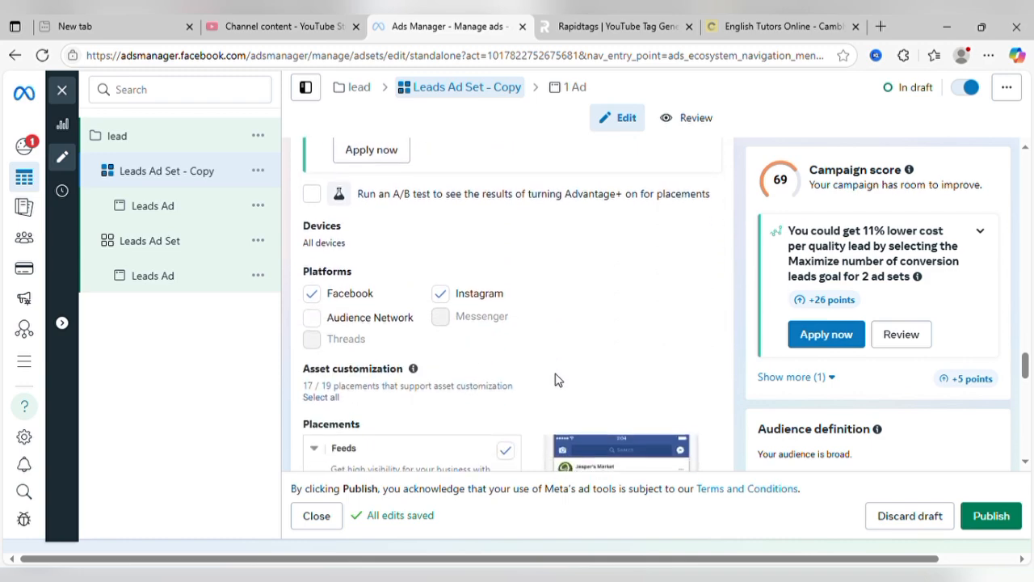
pyautogui.scroll(-6, 556, 380)
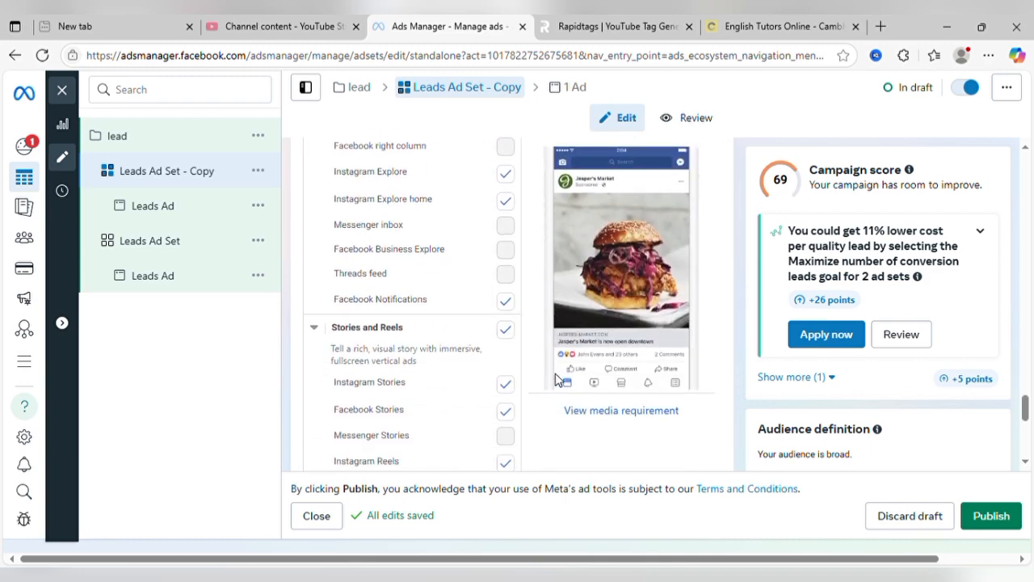
pyautogui.scroll(-5, 556, 380)
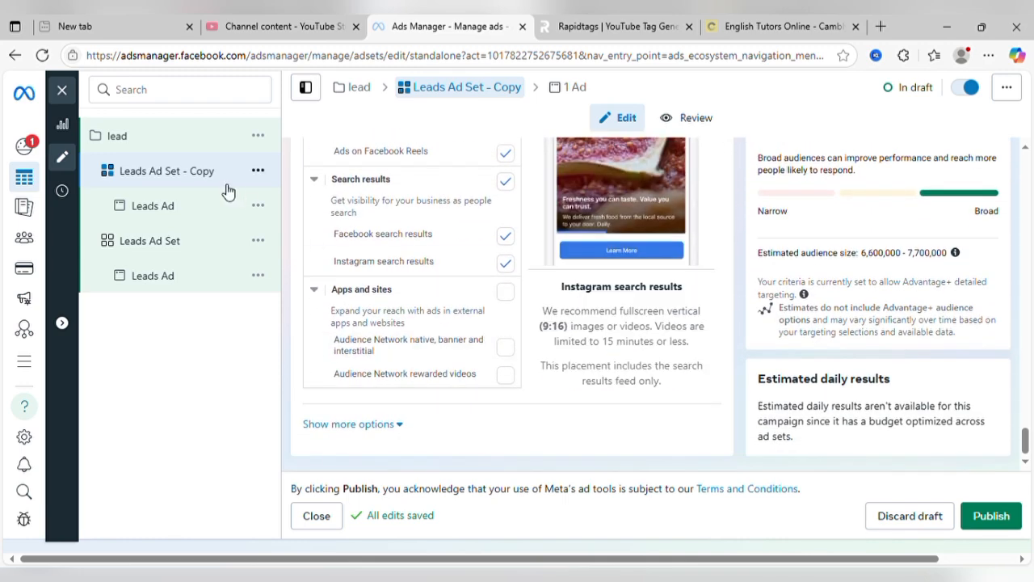
# Open the ad in the duplicated ad set and examine its instant form, ad preview, quality filters and lead delivery options
pyautogui.click(174, 212)
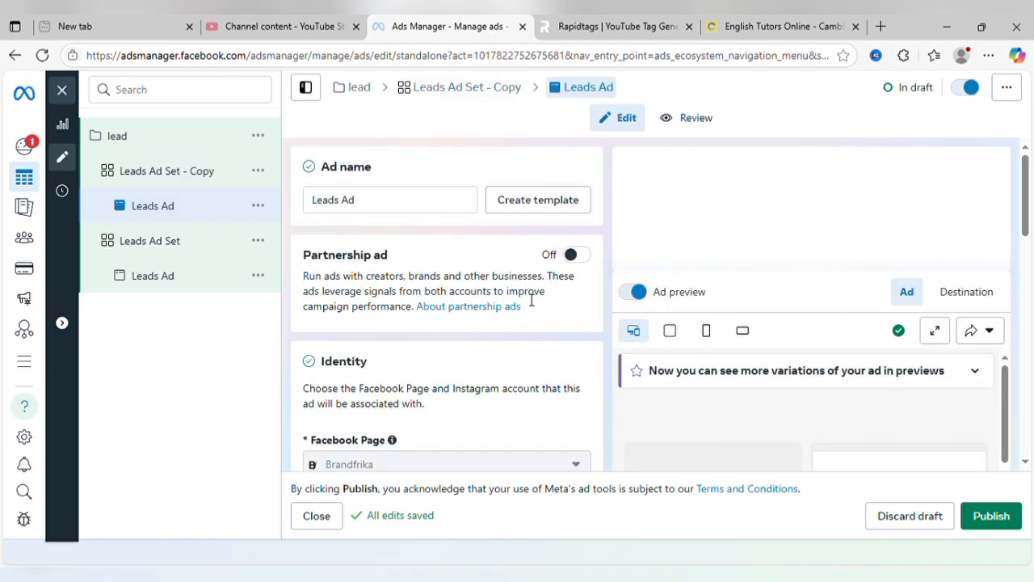
pyautogui.scroll(-10, 531, 301)
pyautogui.scroll(-1, 530, 301)
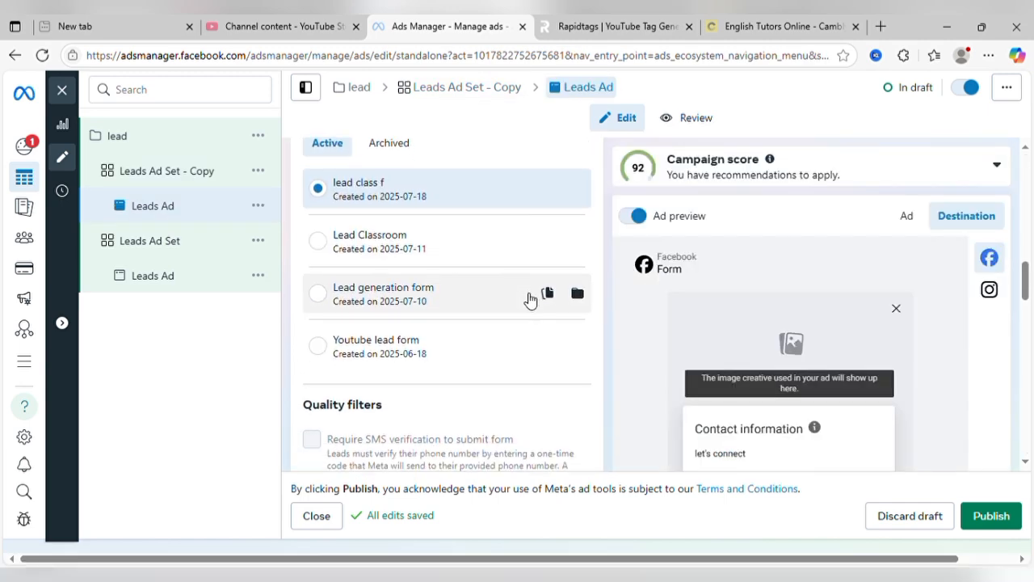
pyautogui.click(907, 216)
pyautogui.scroll(-4, 517, 358)
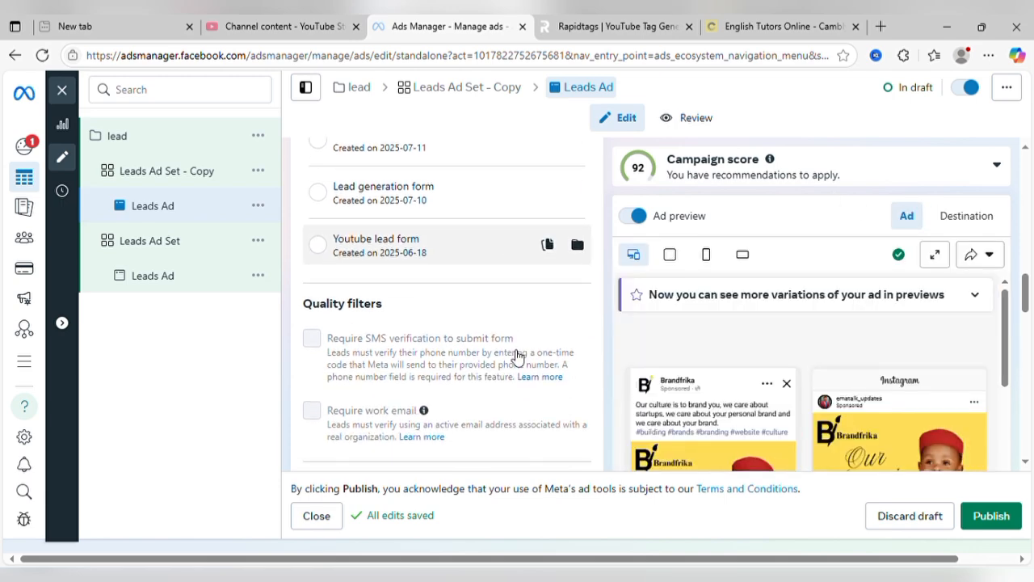
pyautogui.scroll(-6, 517, 357)
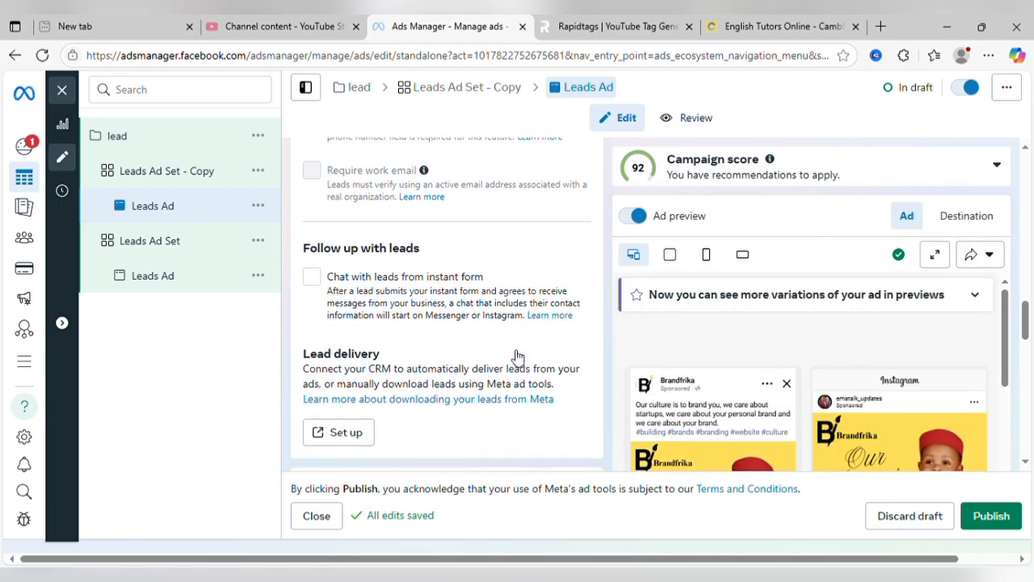
pyautogui.scroll(-5, 517, 357)
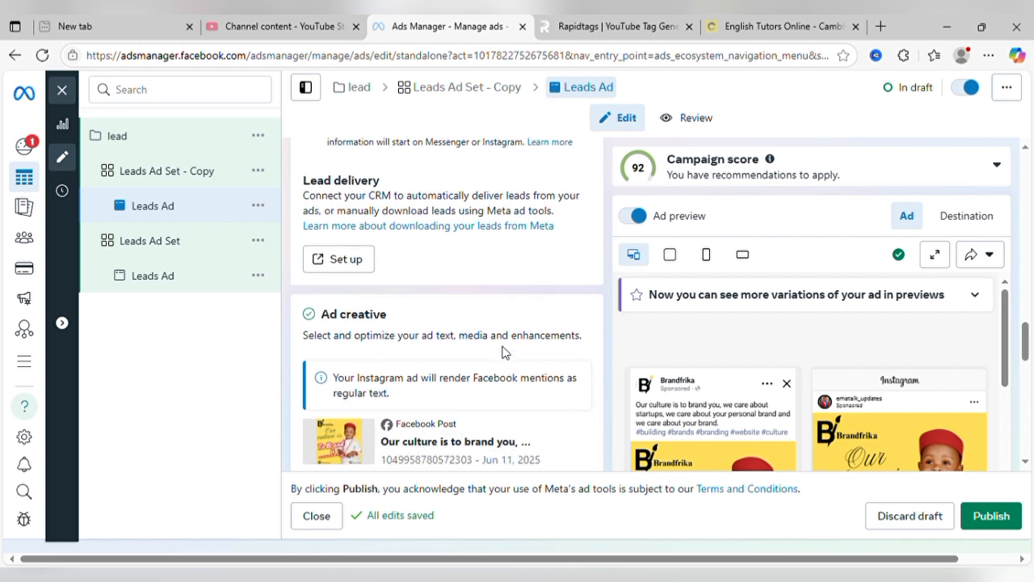
# Dismiss the unsupported-objective notice in the duplicated ad's creative and review its post, primary text, call to action, tracking and form selection
pyautogui.scroll(-2, 502, 351)
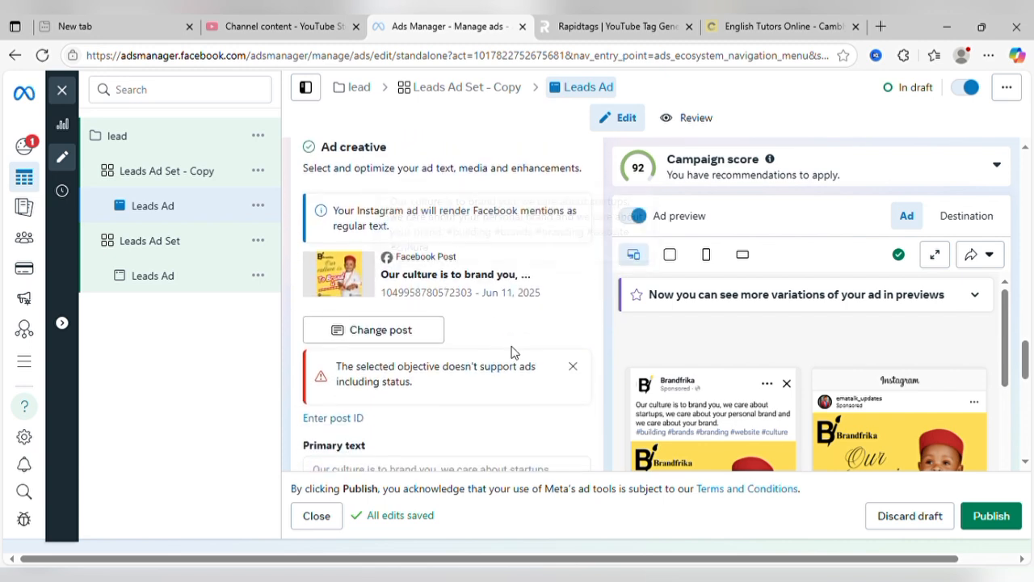
pyautogui.click(576, 367)
pyautogui.scroll(-2, 509, 372)
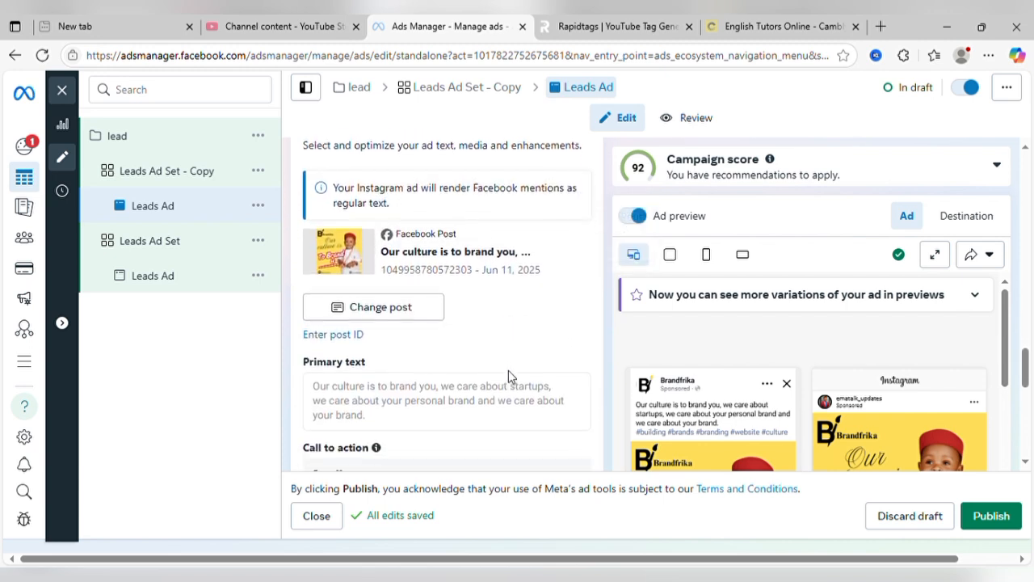
pyautogui.scroll(-1, 413, 399)
pyautogui.scroll(-4, 434, 396)
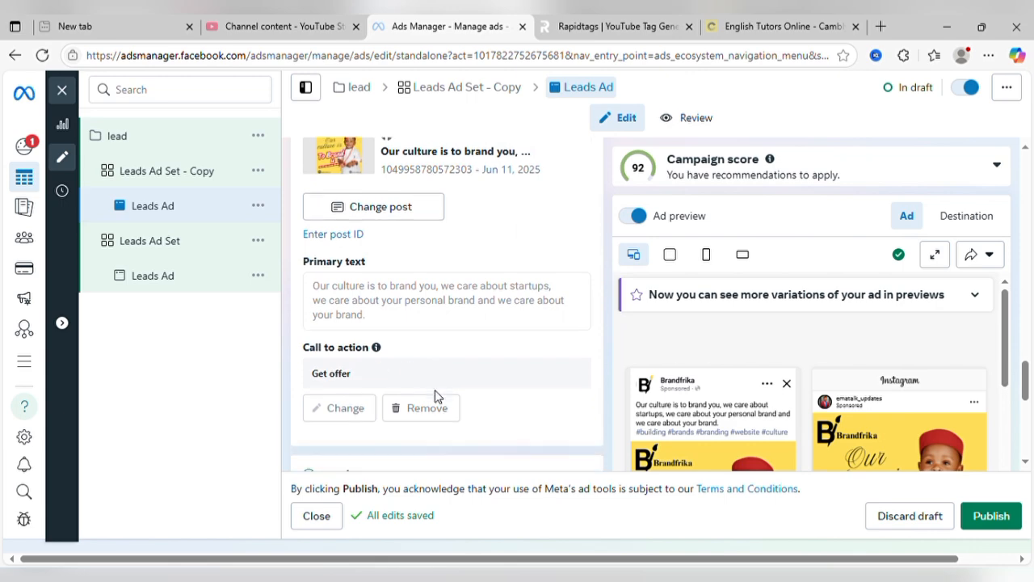
pyautogui.scroll(-4, 435, 396)
pyautogui.scroll(7, 435, 397)
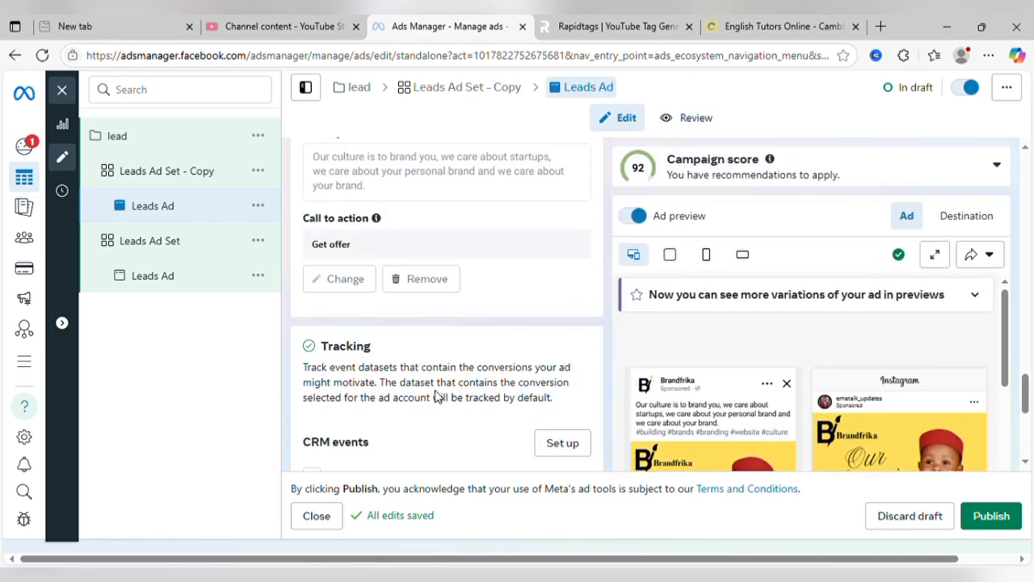
pyautogui.scroll(5, 435, 396)
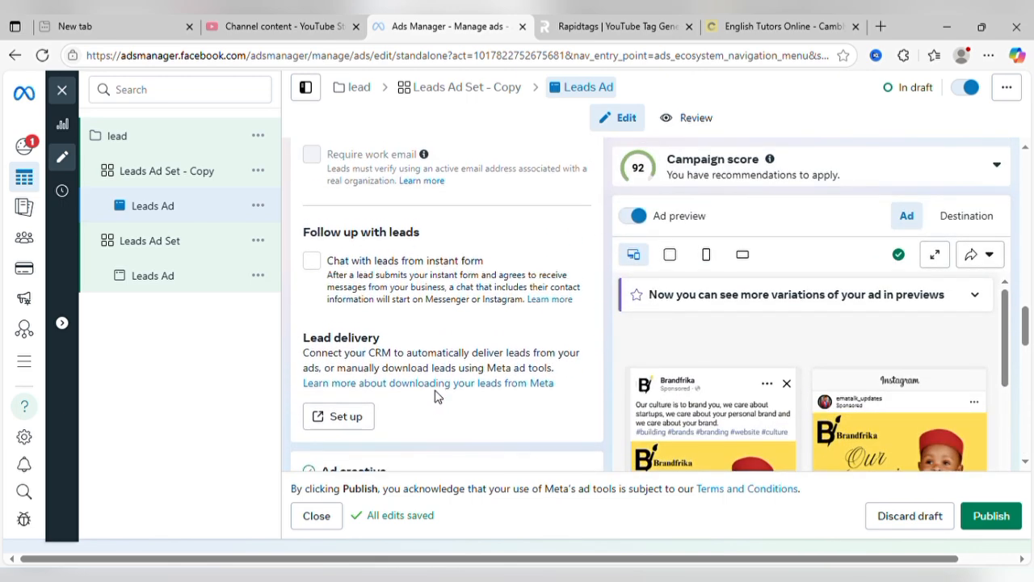
pyautogui.scroll(6, 434, 396)
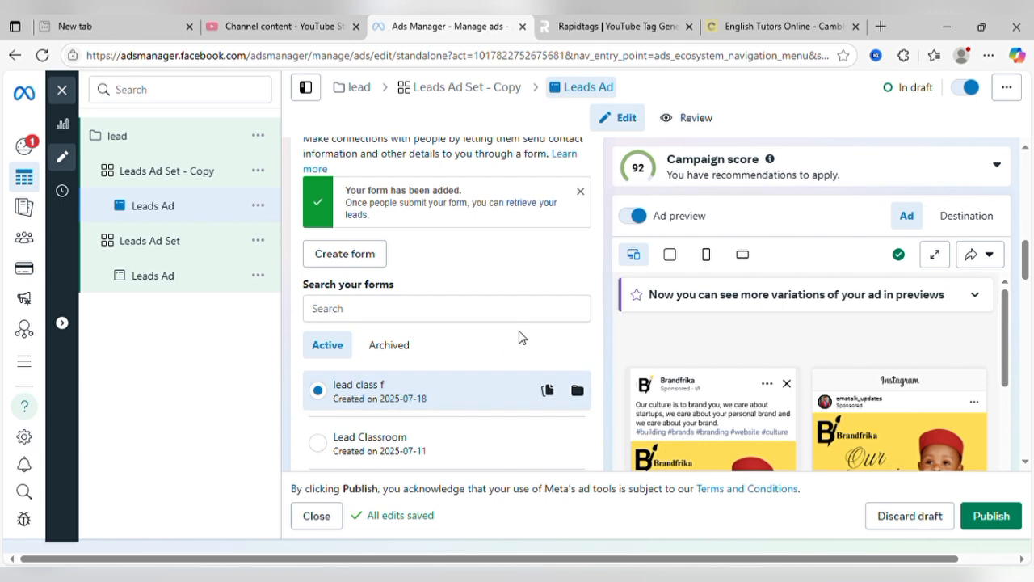
# Return to the lead campaign level, publish the campaign with its ad sets and ads, and check its on/off status
pyautogui.click(154, 152)
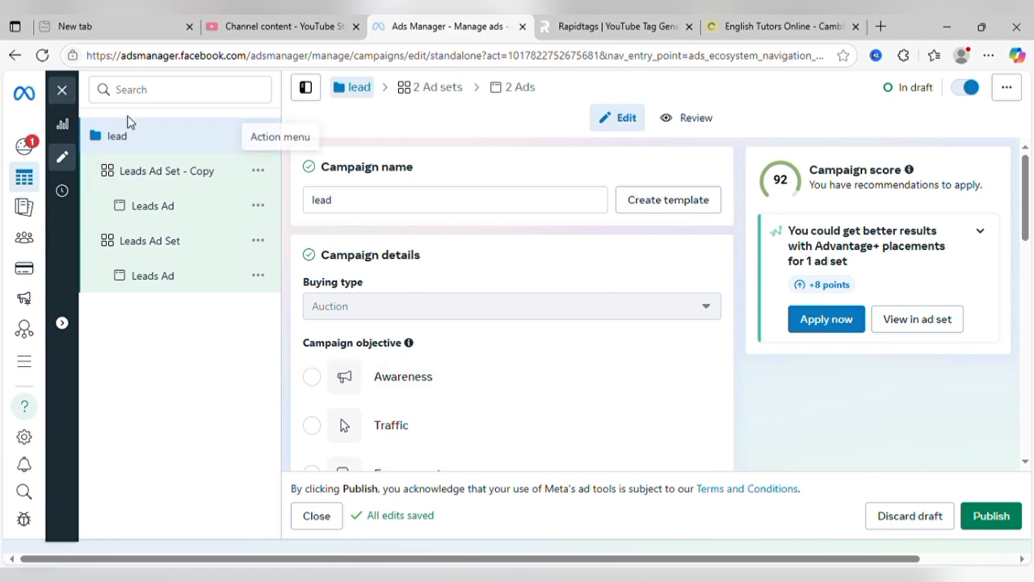
pyautogui.click(1002, 526)
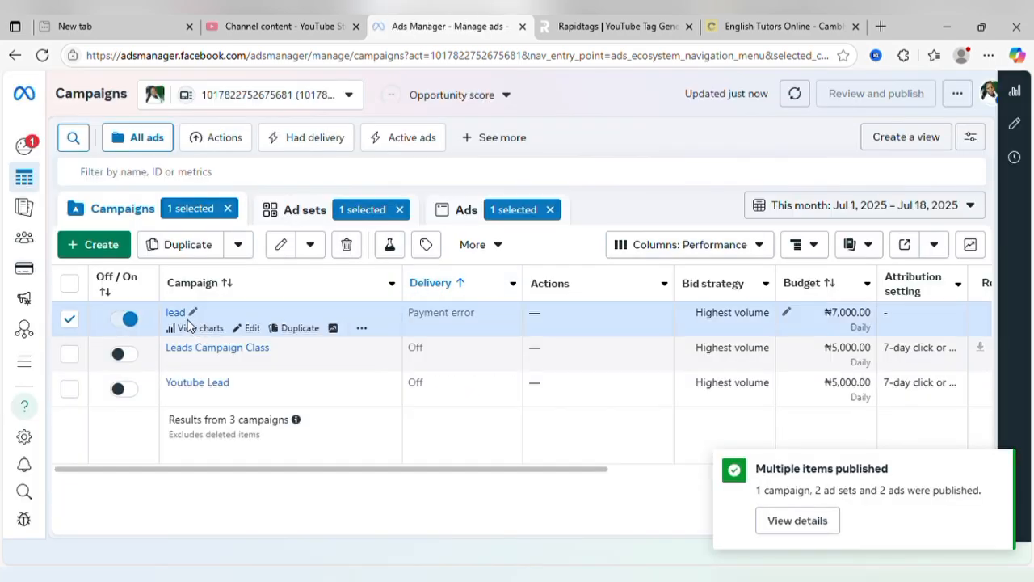
pyautogui.moveTo(138, 325)
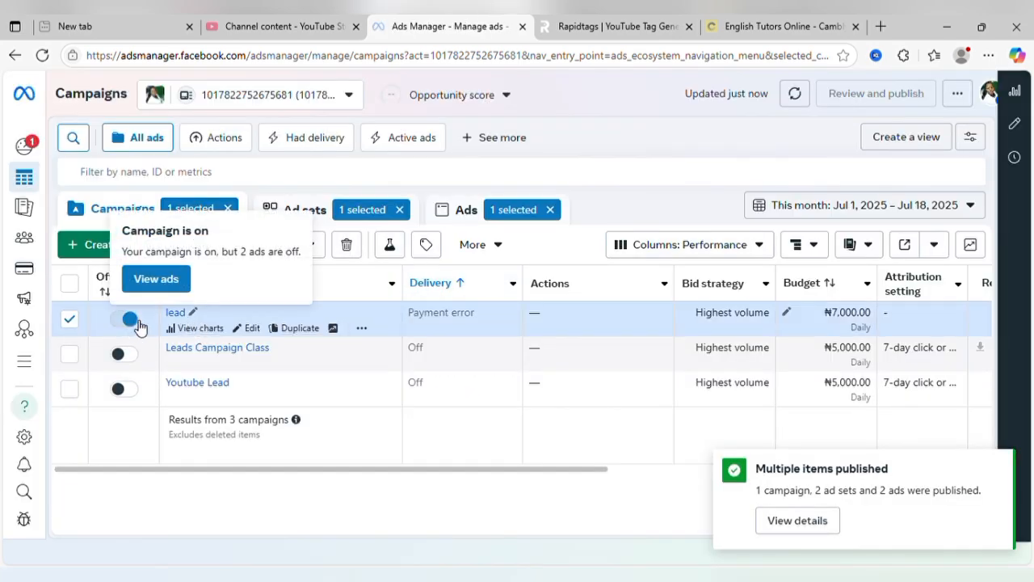